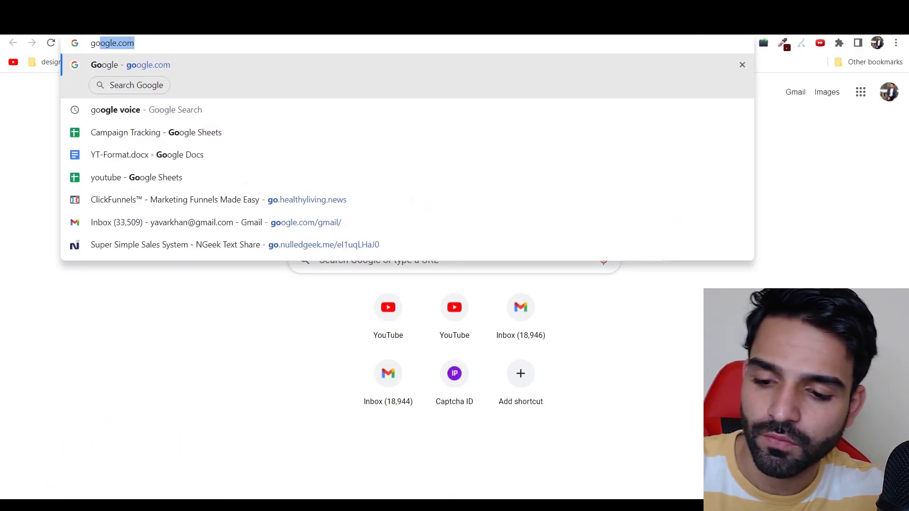
Search Google for "goggle ads" and open the Google Ads Campaign Manager result
type("ogl")
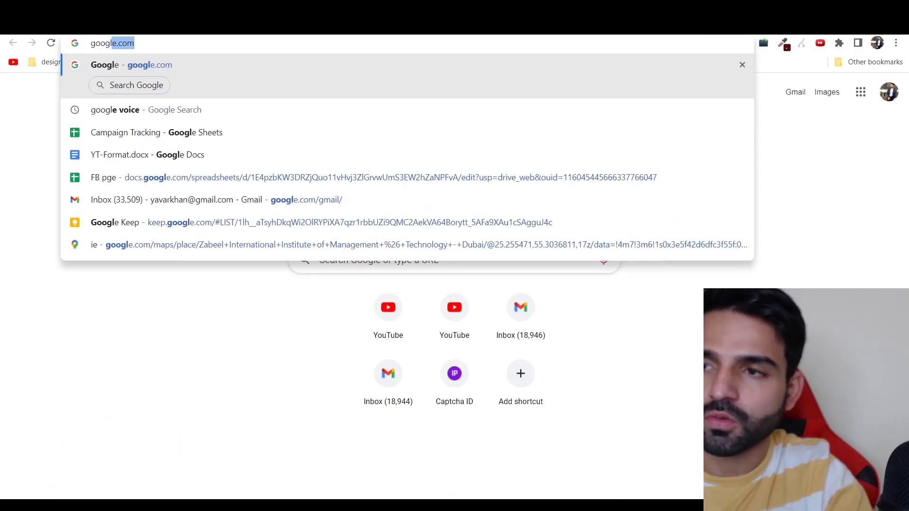
key("Return")
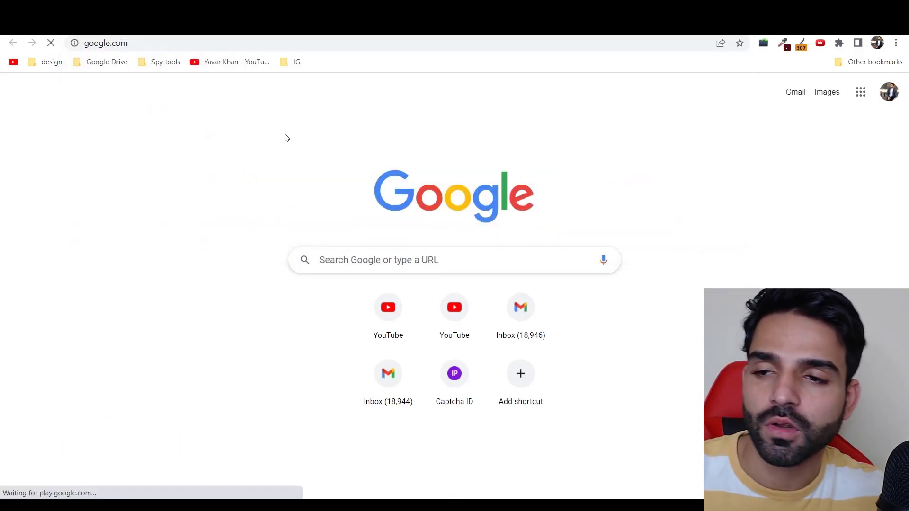
type("a")
key("ctrl+a")
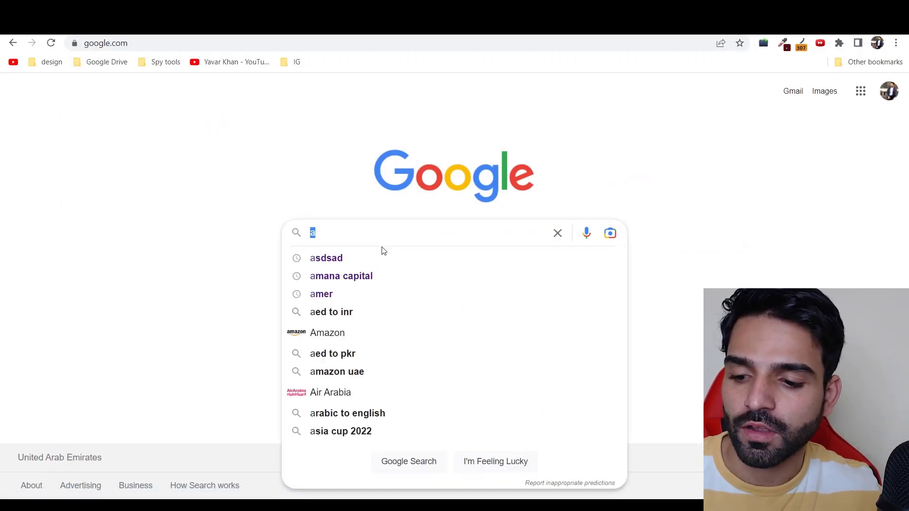
type("goggle")
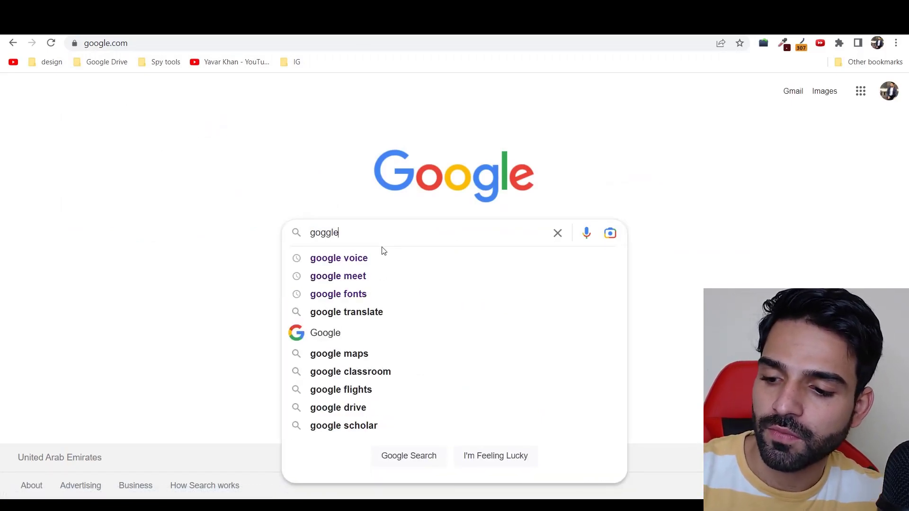
type(" ads")
key("Return")
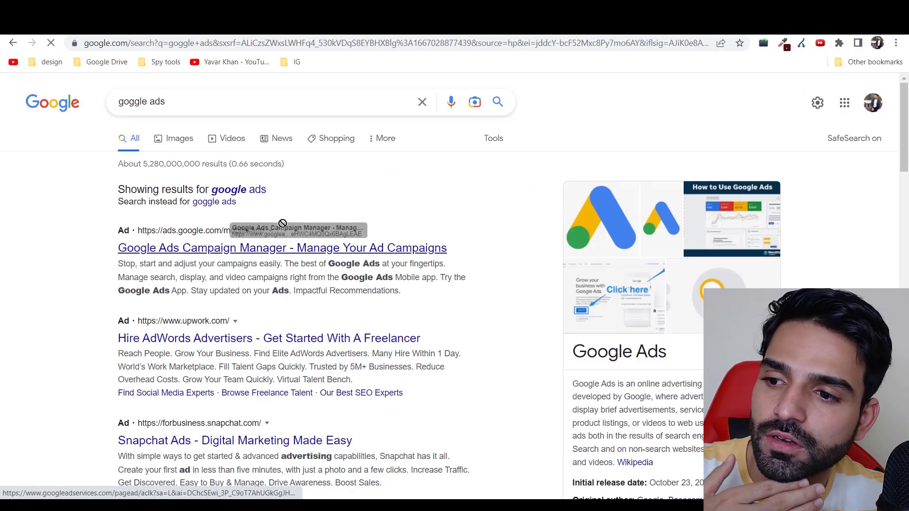
left_click(253, 247)
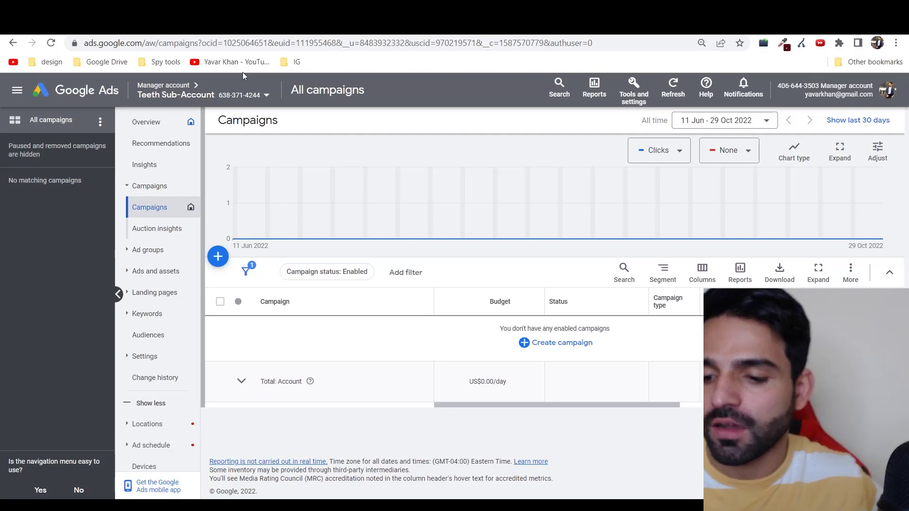
Search Google for "hm" in a new browser tab
key("ctrl+t")
type("hm")
key("Return")
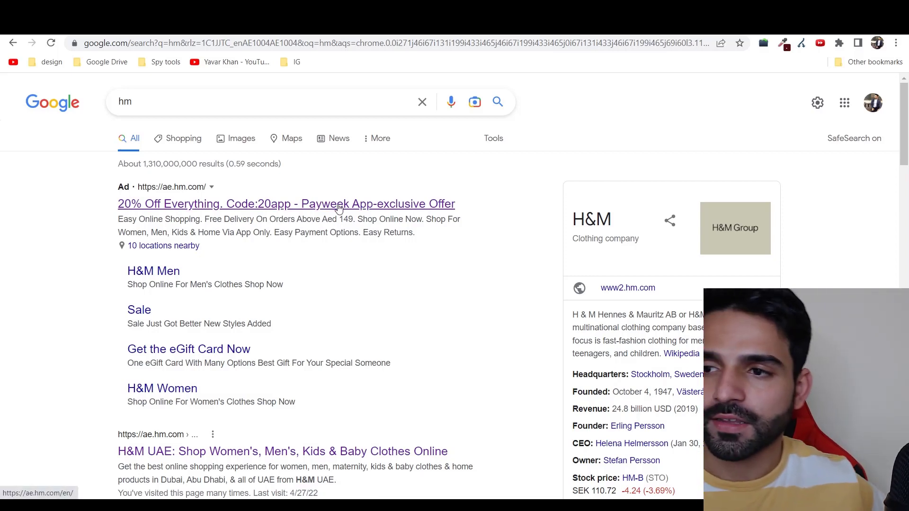
Switch to Excel and create a blank workbook with an enlarged view of the sheet
key("super")
type("ex")
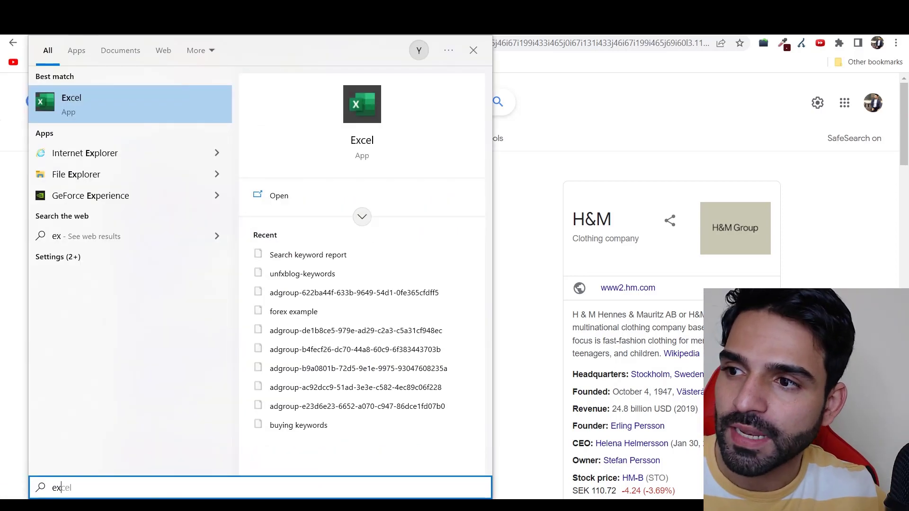
key("Return")
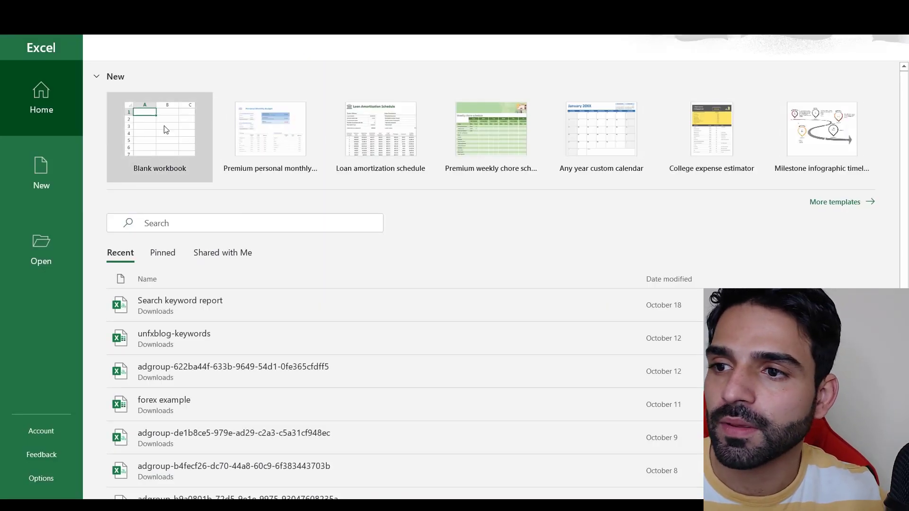
left_click(163, 130)
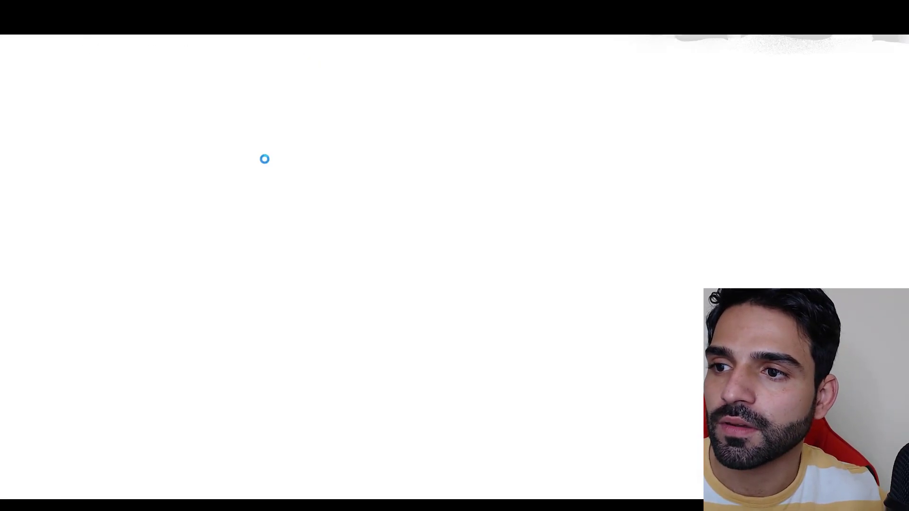
left_click(235, 184)
scroll(250, 222, "up", 4, "ctrl")
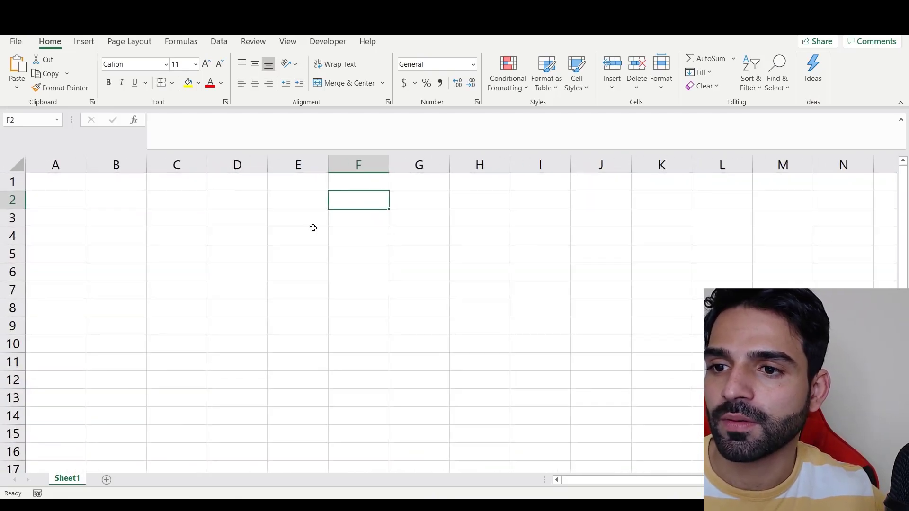
Enter "Brand" in cell F1 and "H&M" in cell G1
left_click(338, 183)
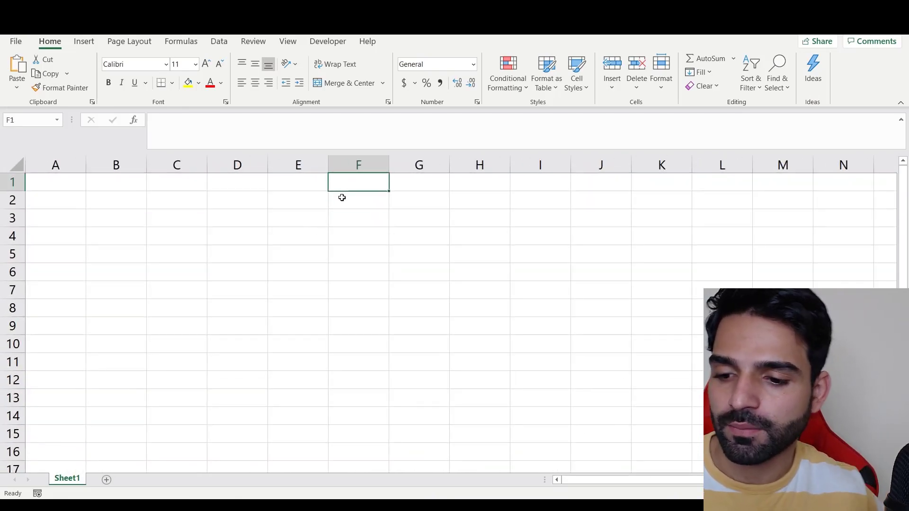
type("Brand")
key("Tab")
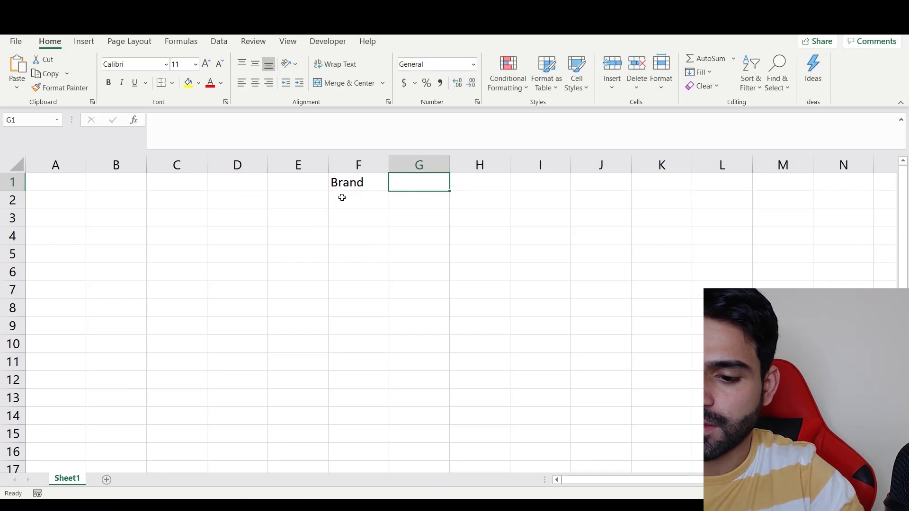
type("H&M")
key("shift+Tab")
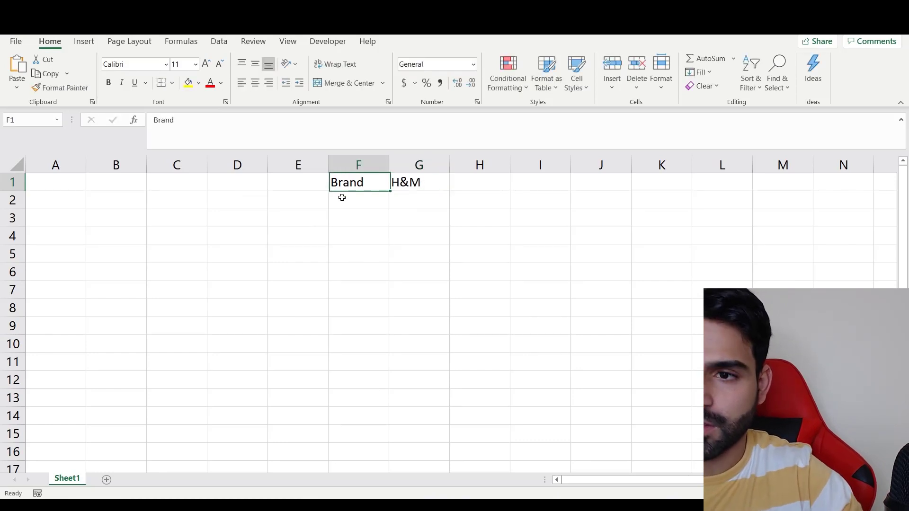
Fill cells F1:G1 with standard green and autofit the width of column F
key("shift+Right")
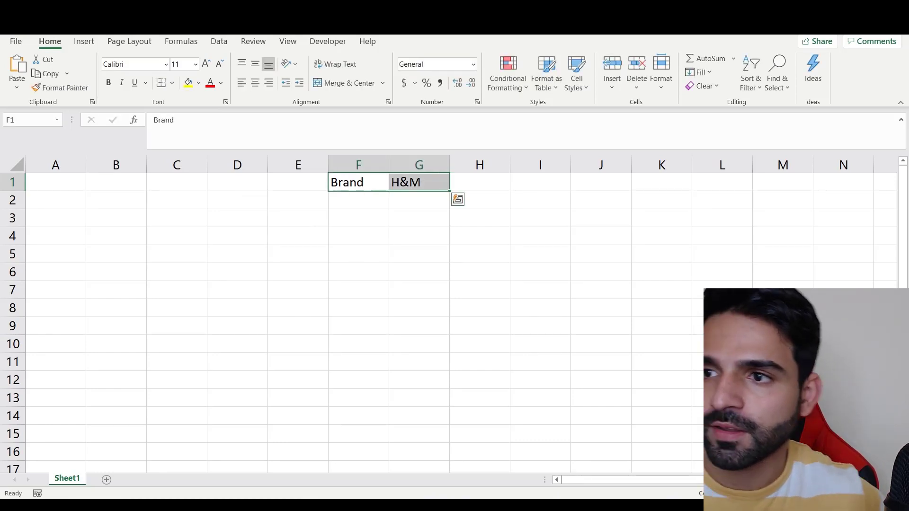
left_click(199, 82)
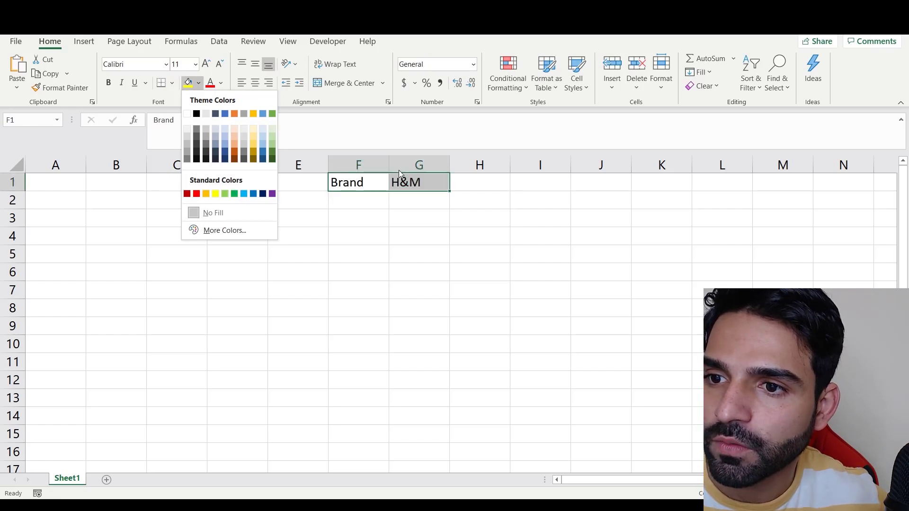
left_click(234, 194)
double_click(386, 164)
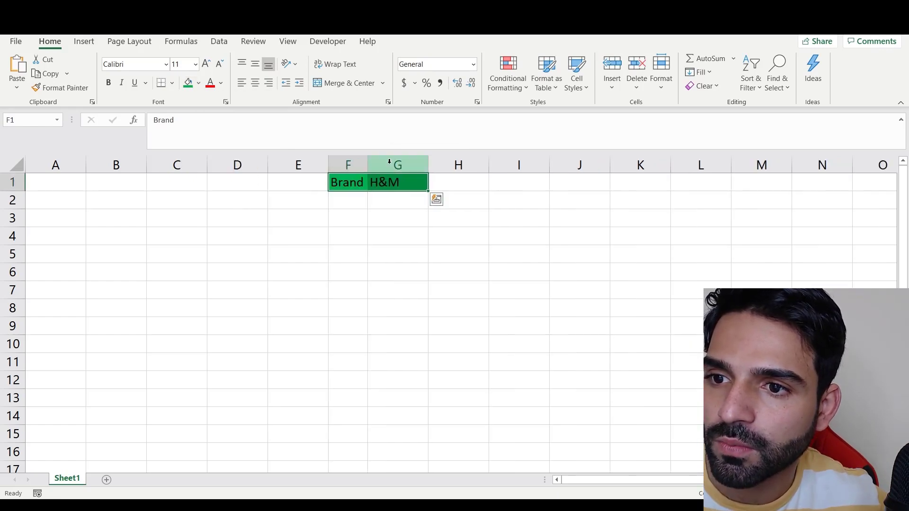
Switch to the browser and examine the WordStream diagram of the Google Ads account structure
key("alt+Tab")
left_click(454, 23)
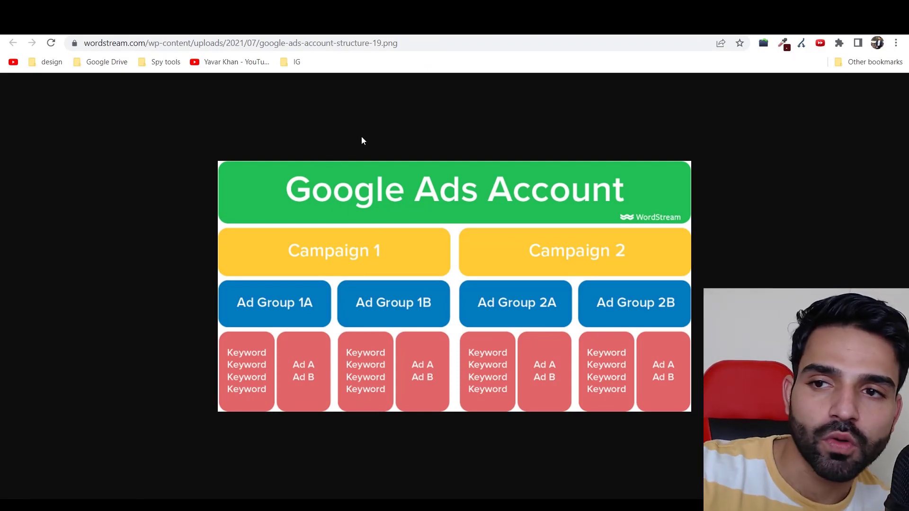
left_click(269, 24)
left_click(422, 24)
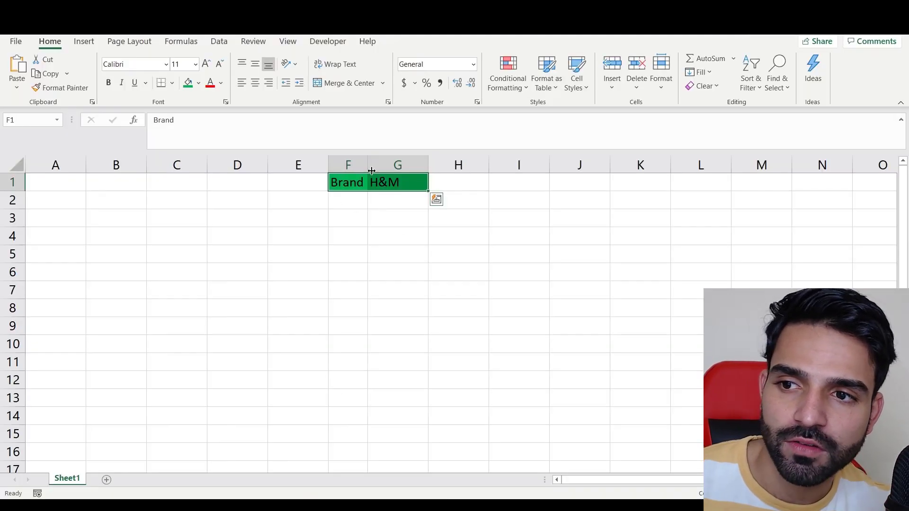
Enter the heading "Branded" in cell F3 of the Excel sheet and widen column F to fit it
left_click(374, 164)
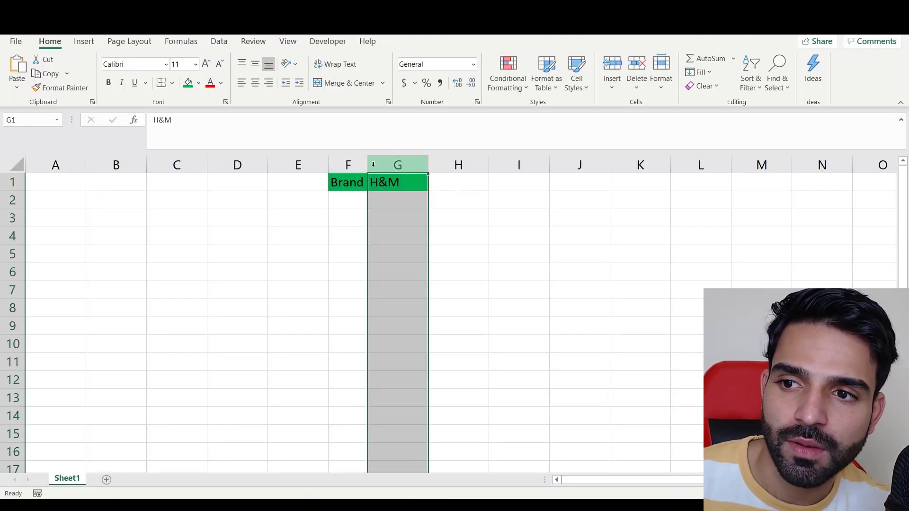
scroll(441, 282, "up", 2)
left_click(403, 227)
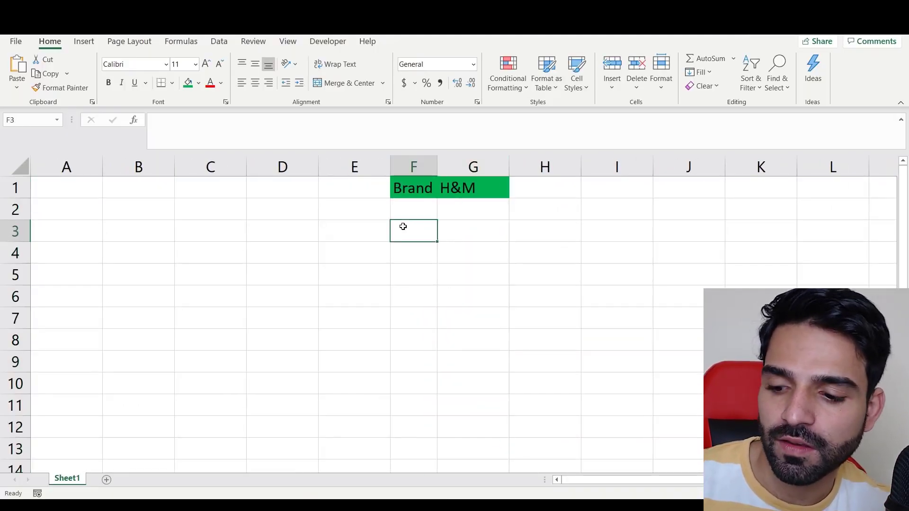
type("Bran")
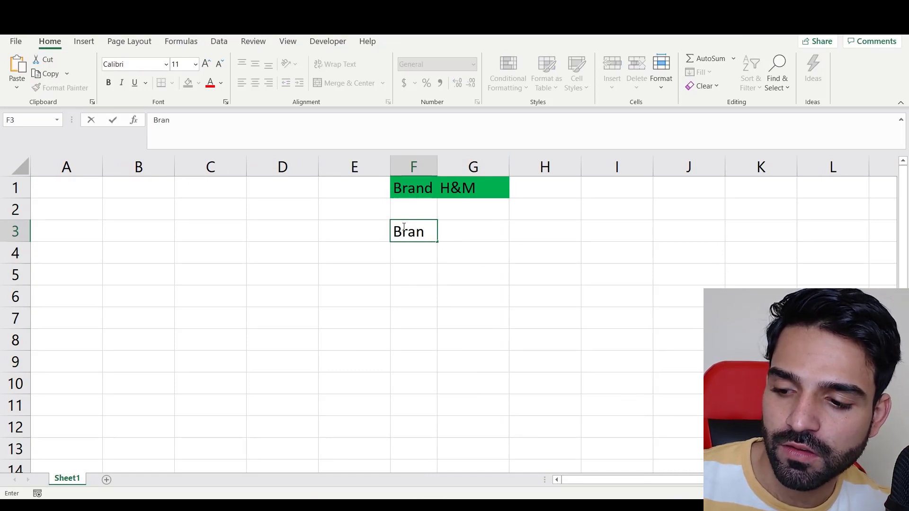
type("ded")
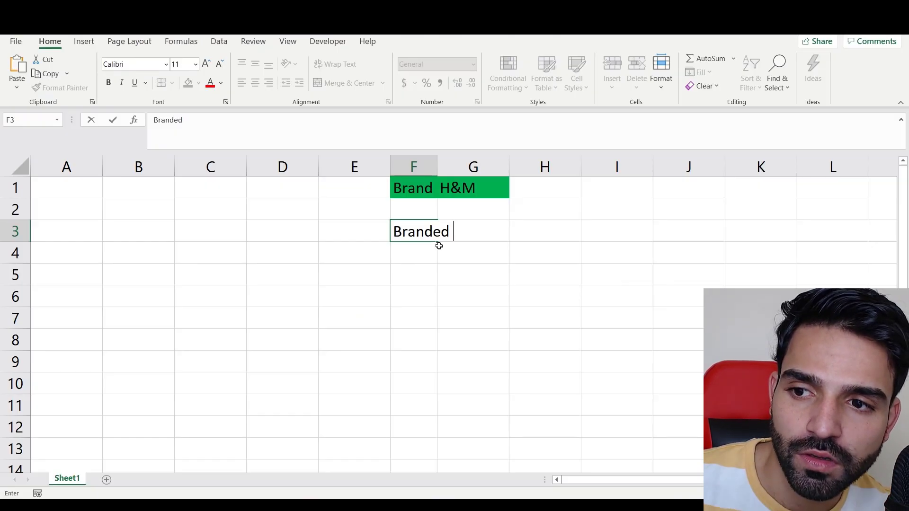
left_click(449, 263)
left_click_drag(438, 164, 457, 164)
Enter the heading "Non Branded" in cell G3 and autofit column G to the text
left_click(497, 226)
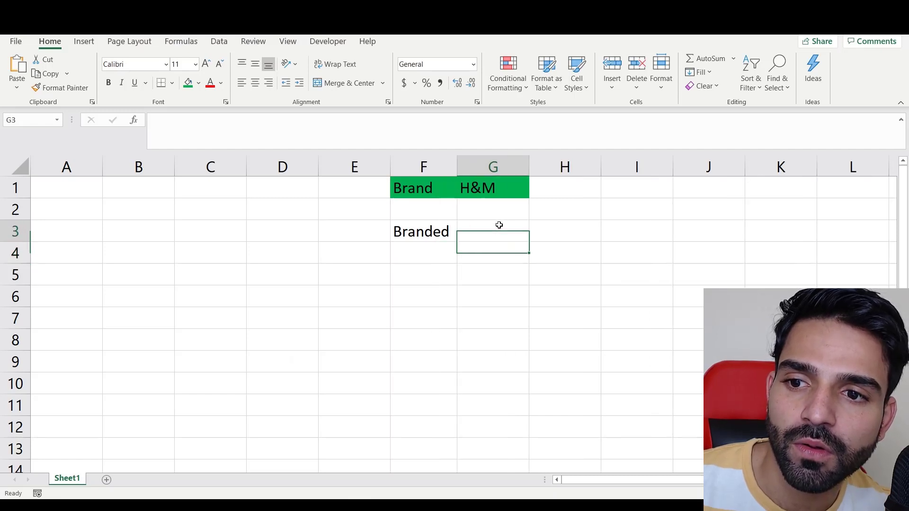
type("Non Br")
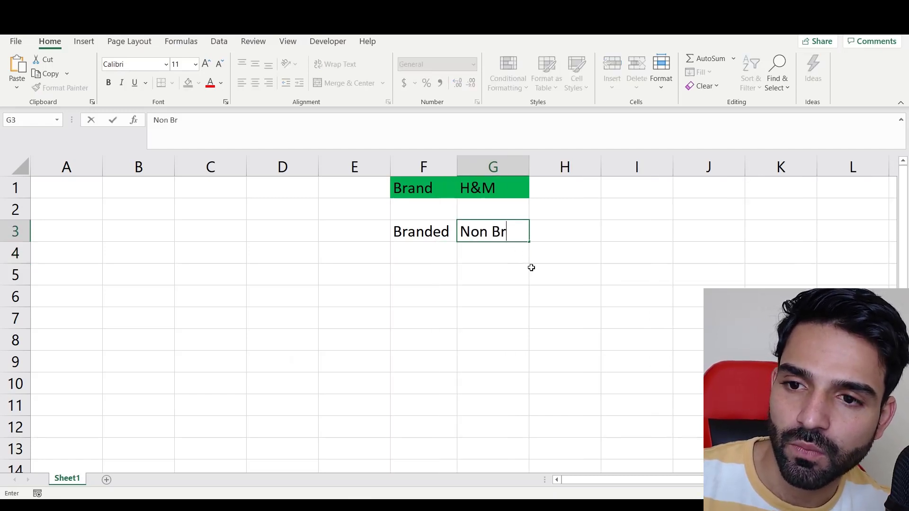
key("ctrl+a")
left_click(514, 231)
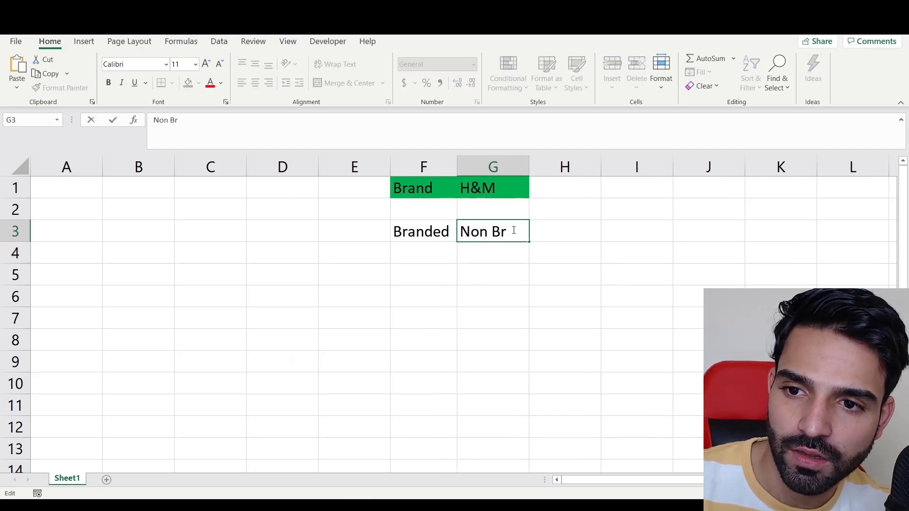
type("anded")
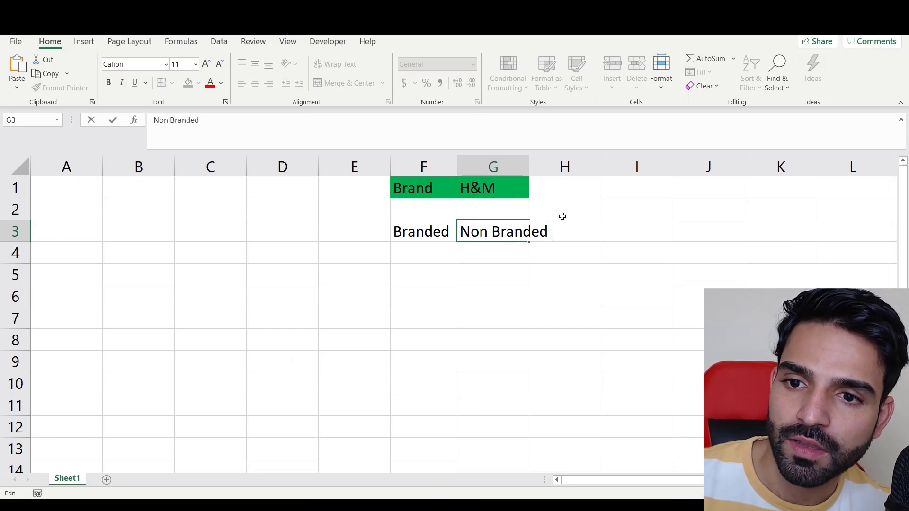
left_click(526, 169)
double_click(526, 169)
Enter the heading "Competition" in cell H3
left_click(576, 237)
type("Co")
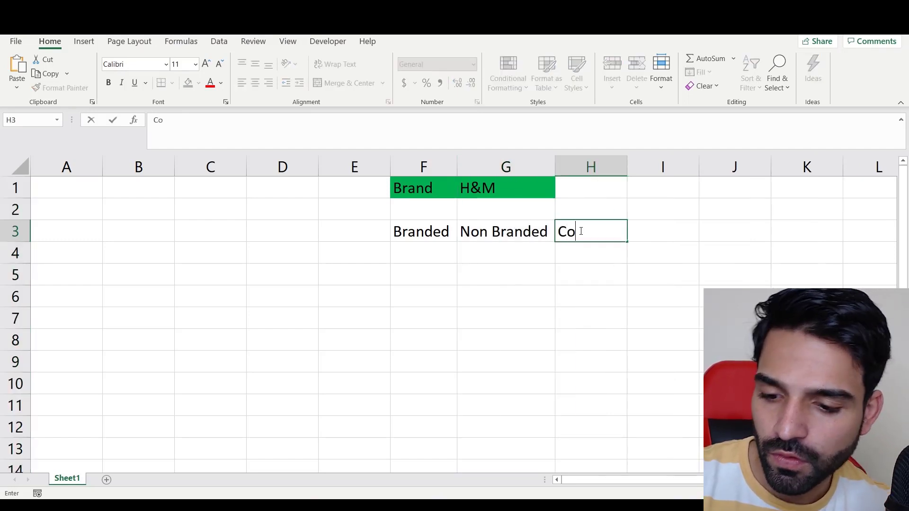
type("mpetit")
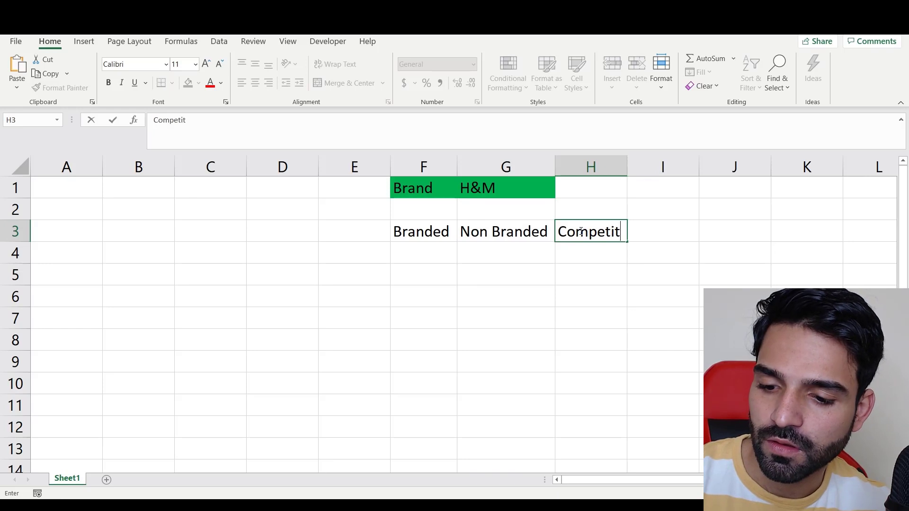
type("ion")
left_click(559, 283)
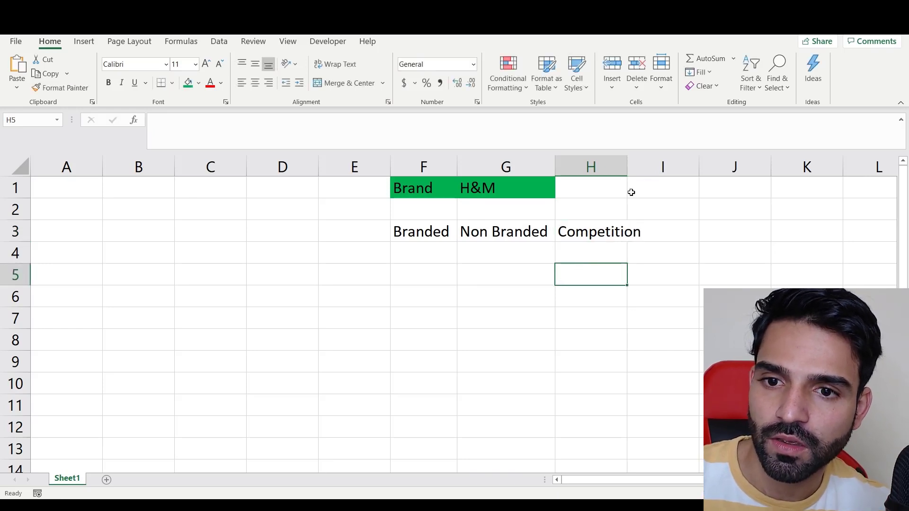
left_click(631, 160)
Fill the headings in F3:H3 with standard yellow and widen column F slightly
left_click_drag(410, 232, 613, 232)
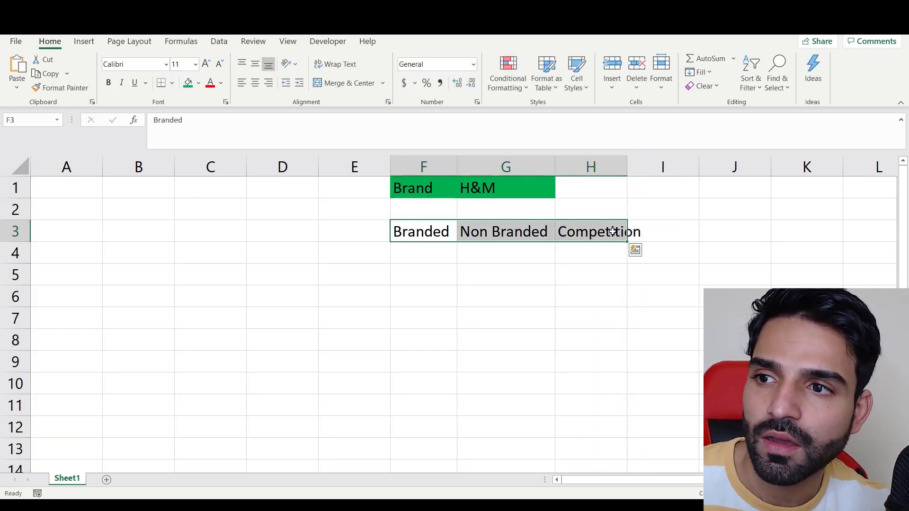
left_click(198, 83)
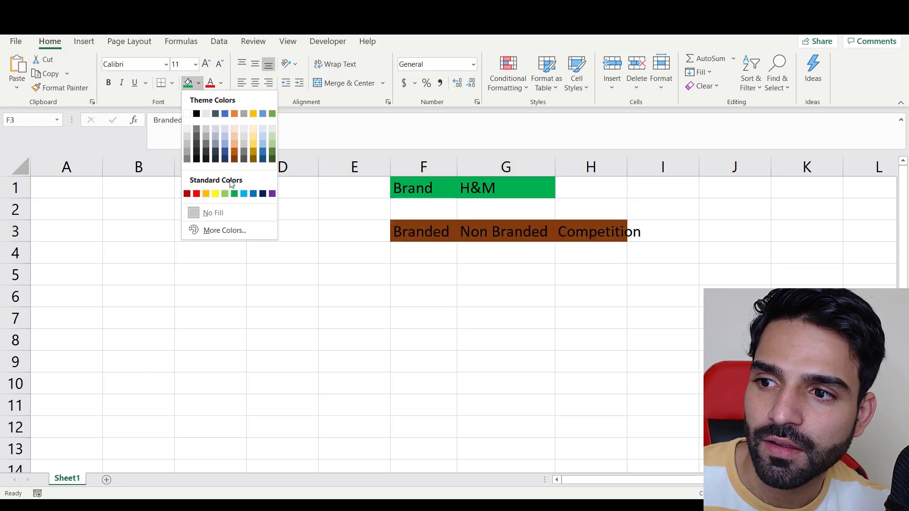
left_click(215, 194)
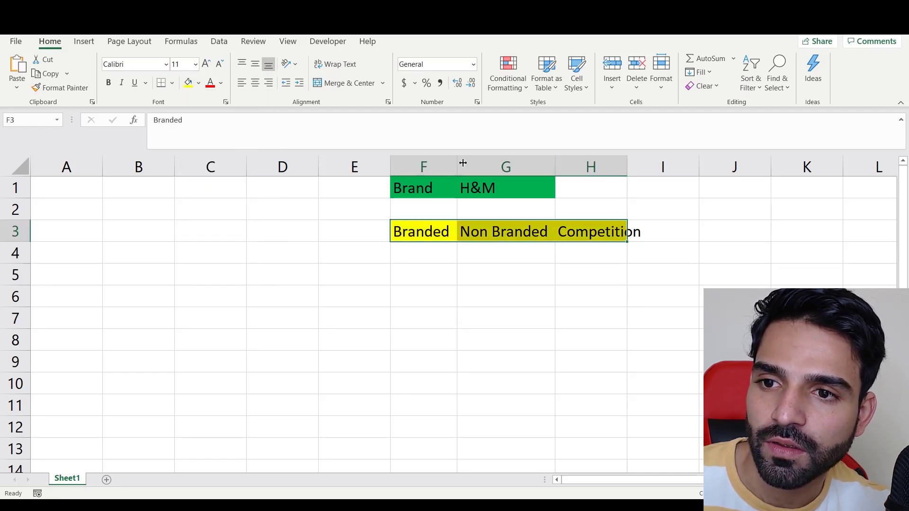
left_click(459, 166)
left_click_drag(459, 164, 464, 164)
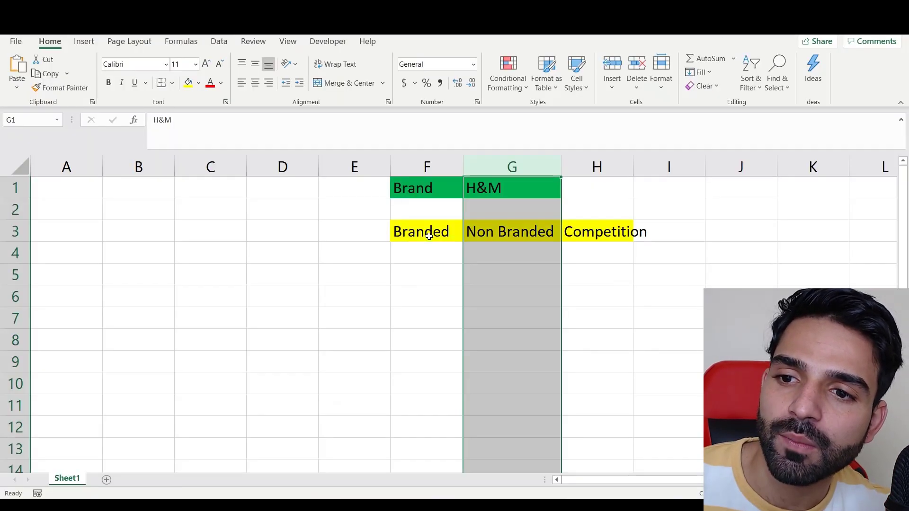
left_click(442, 236)
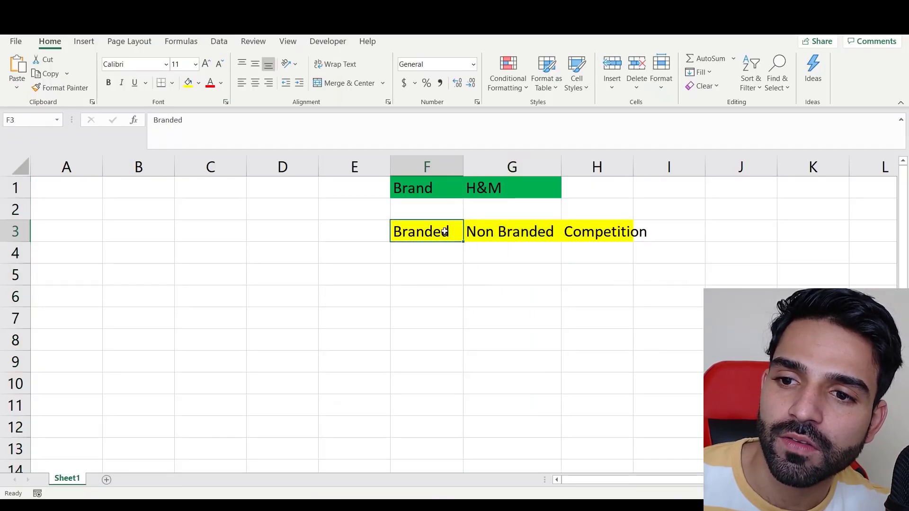
Enter the label "Campaigns" in cell D3, in the same row as the yellow headings
left_click_drag(443, 236, 615, 254)
left_click(260, 228)
type("Cam")
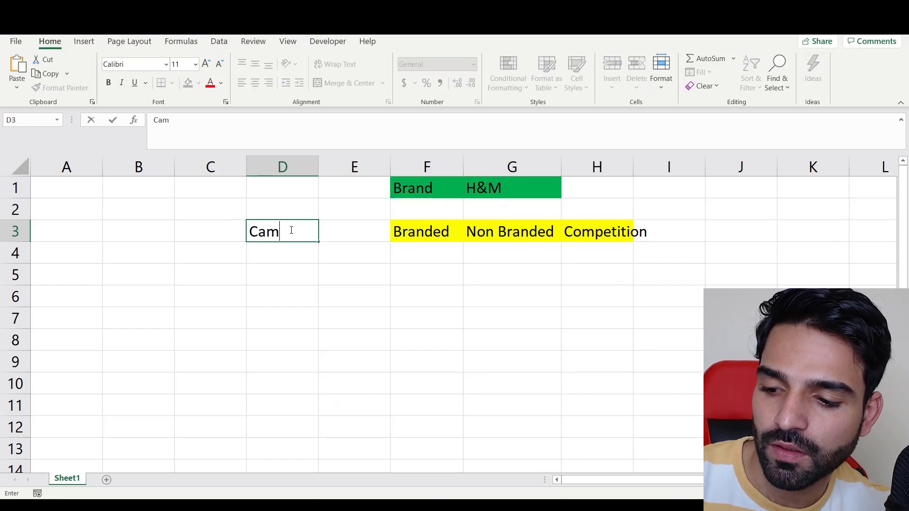
type("p")
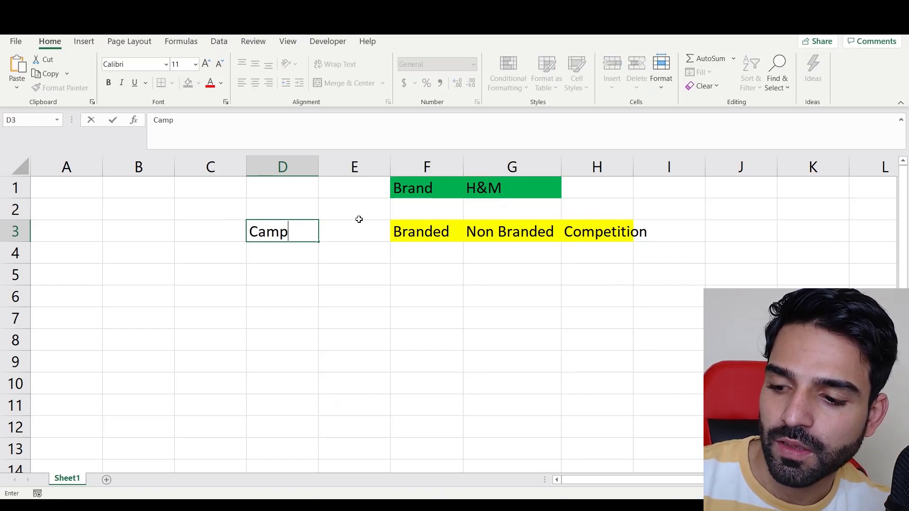
type("aings")
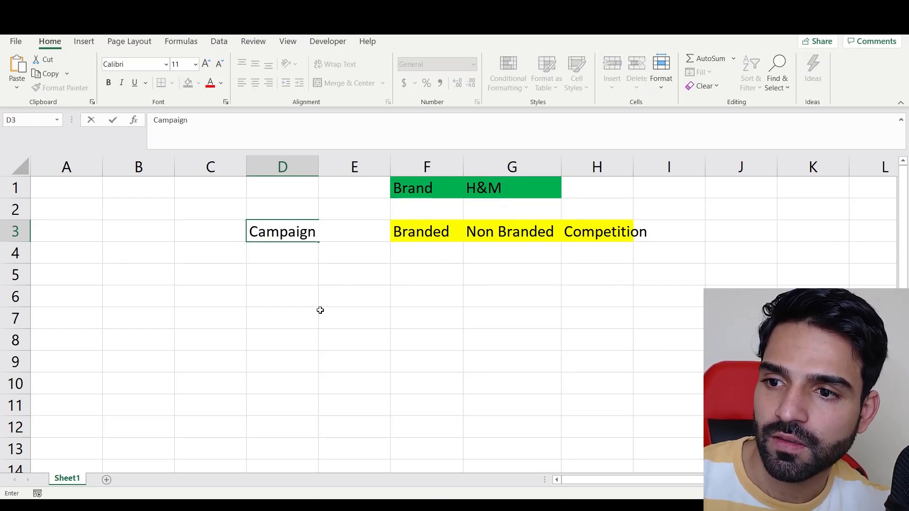
key("Return")
Narrow column F slightly and widen column G beyond the "Non Branded" heading
left_click(322, 295)
left_click_drag(464, 166, 457, 166)
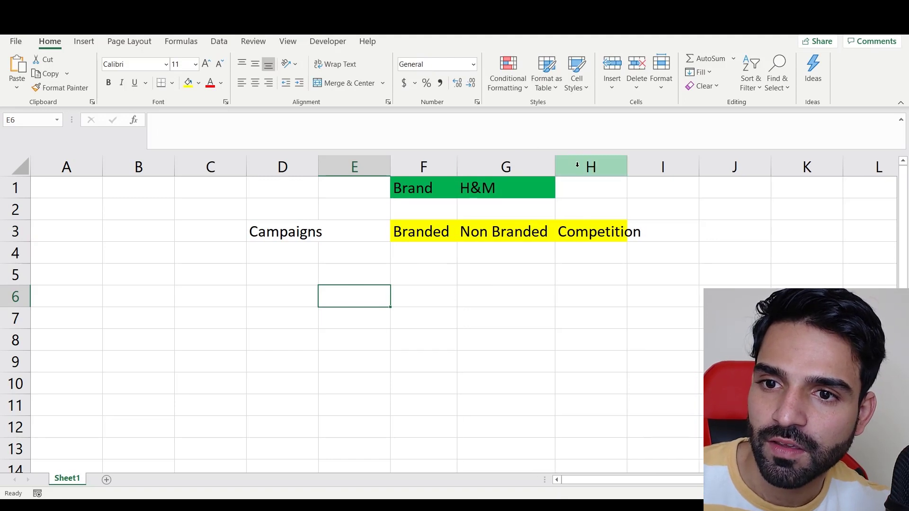
left_click_drag(555, 166, 593, 166)
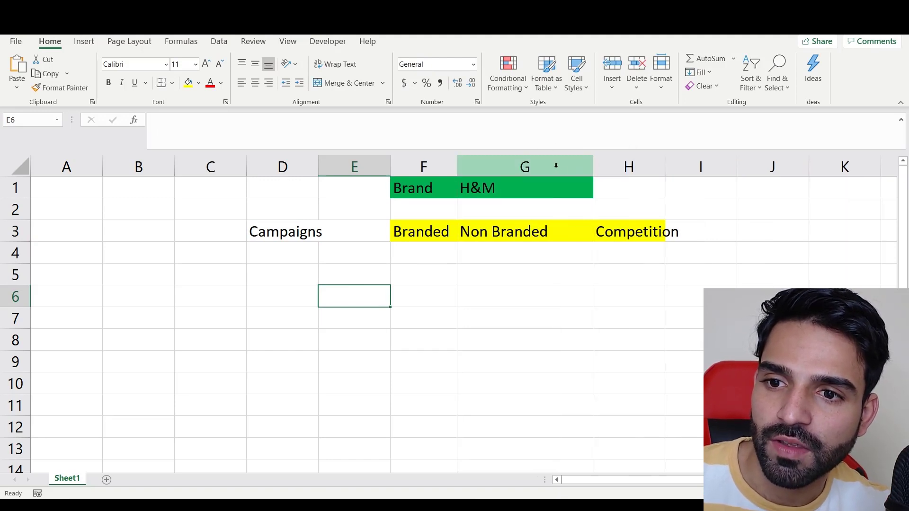
Enter "Ag" in cell F4 under the Branded heading
left_click(422, 251)
type("AH")
key("BackSpace")
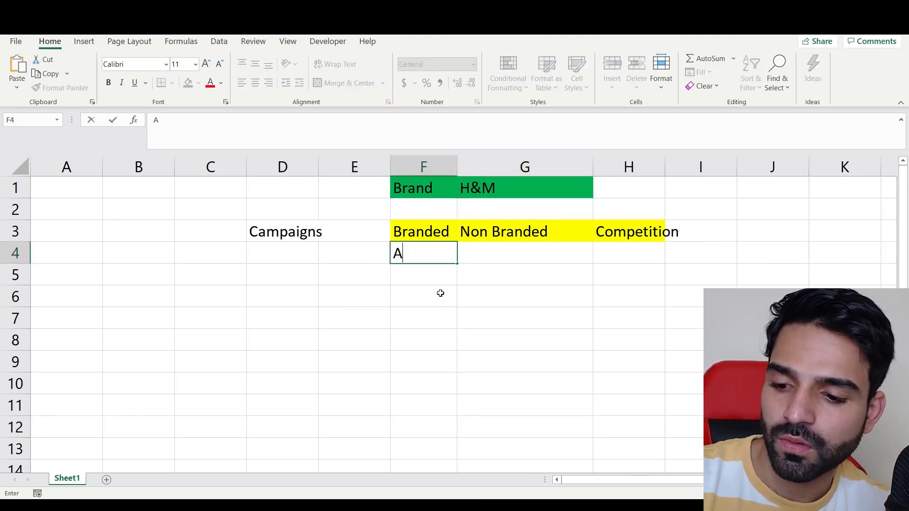
type("g")
left_click(517, 256)
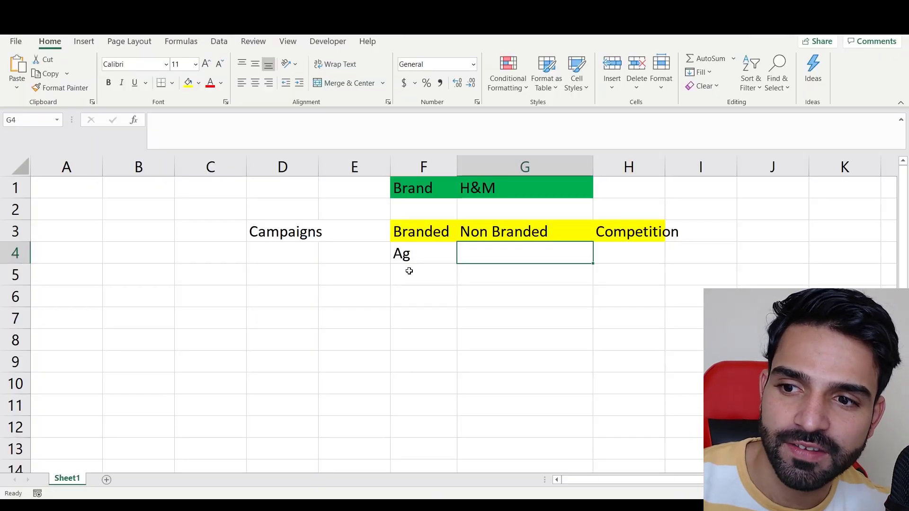
Copy the "Ag" label from F4 into G4 and H4 under the Non Branded and Competition headings
left_click(431, 255)
key("ctrl+c")
left_click(558, 255)
key("ctrl+v")
left_click(625, 254)
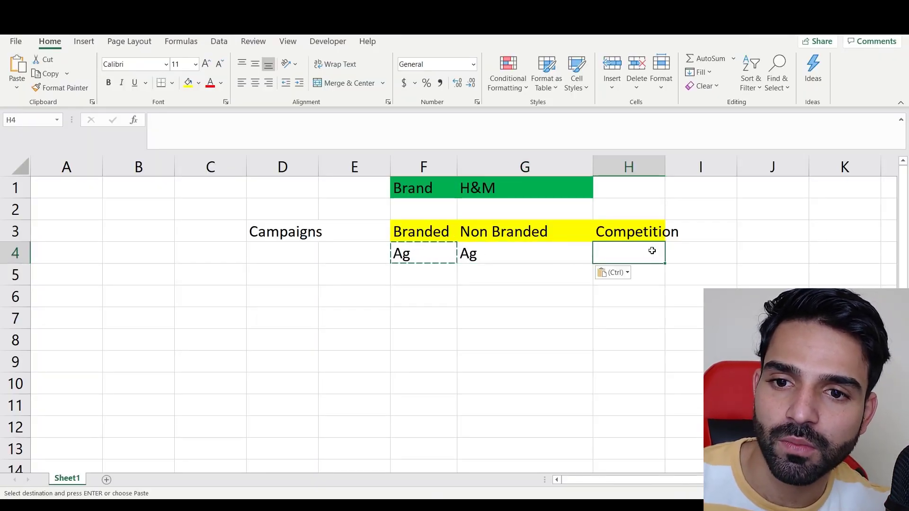
key("ctrl+v")
List "H&M" in F5 and "H&M reviews" in F6 in the Branded column
left_click(427, 277)
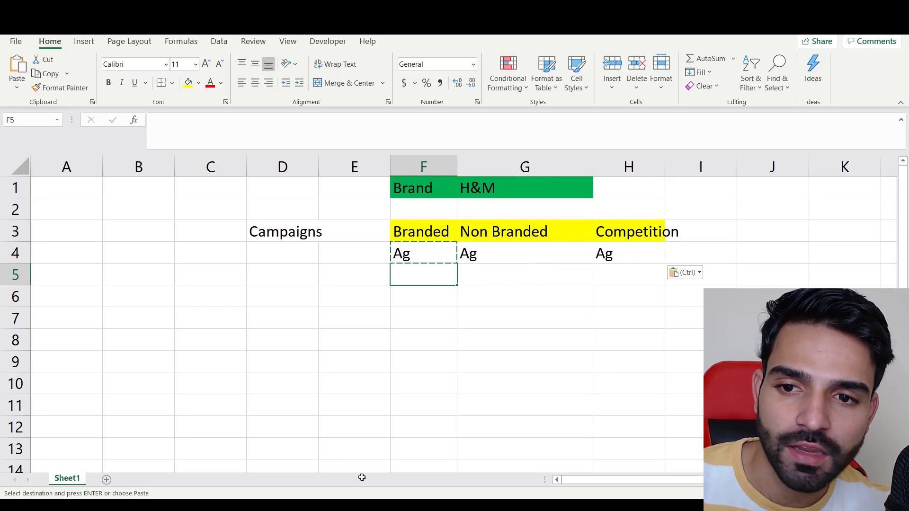
double_click(454, 166)
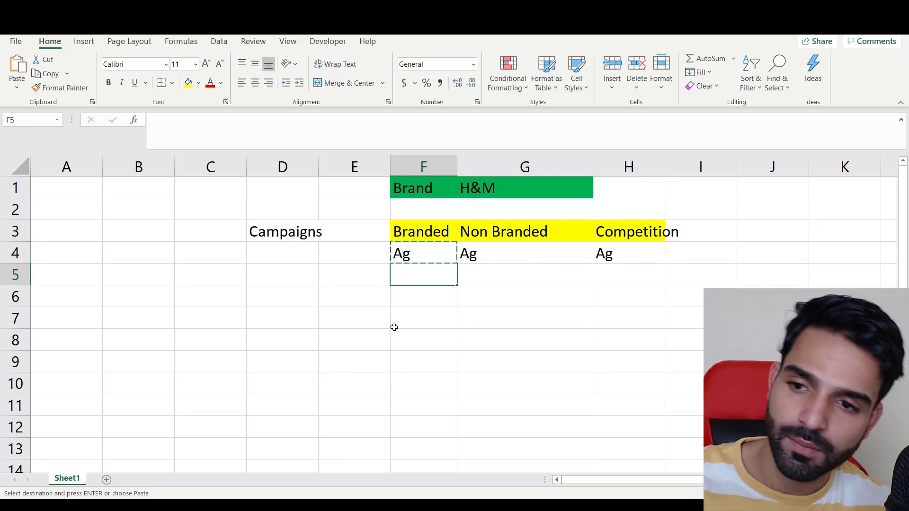
type("H")
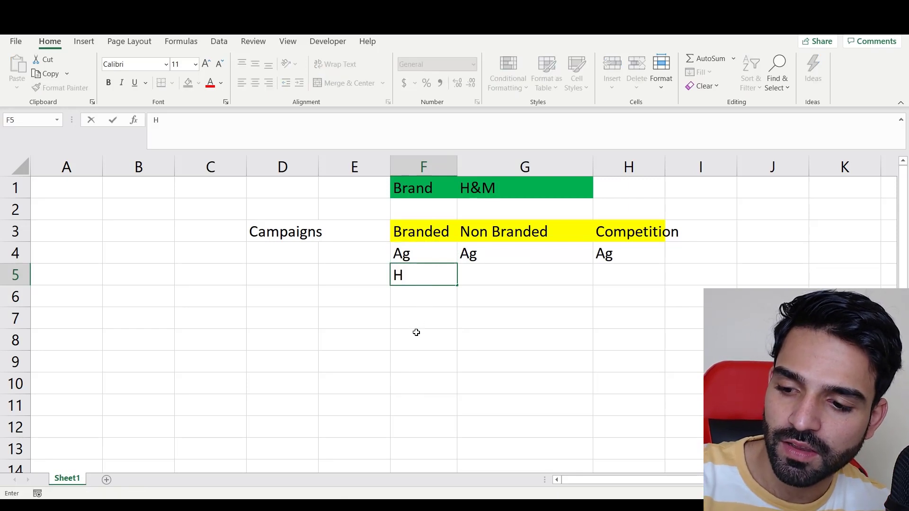
type("&M")
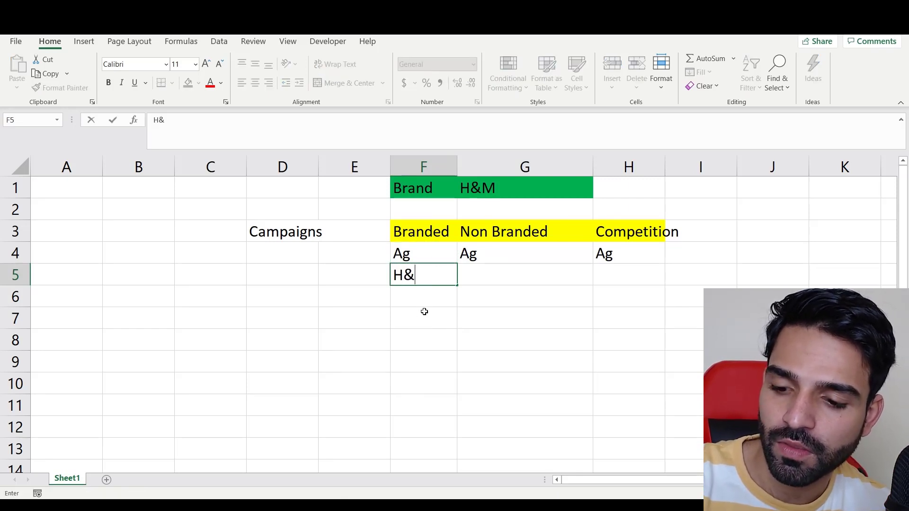
key("Return")
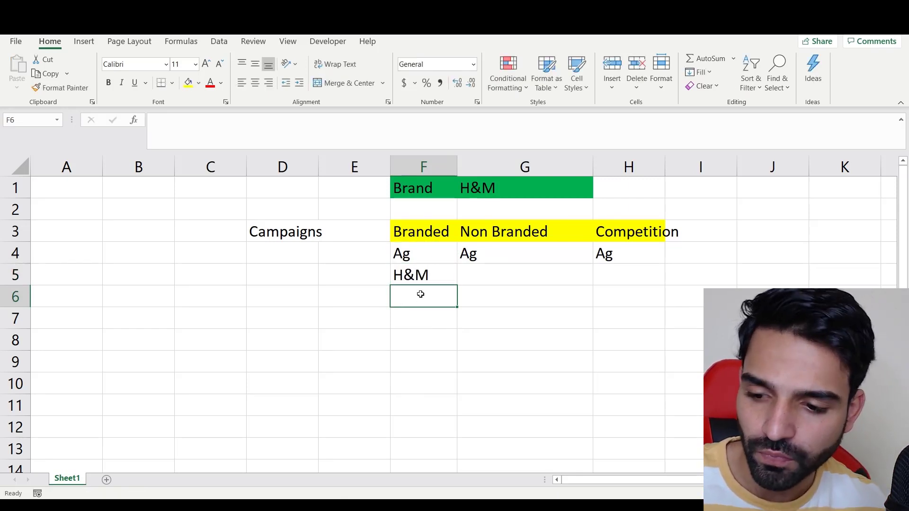
type("H&M revi")
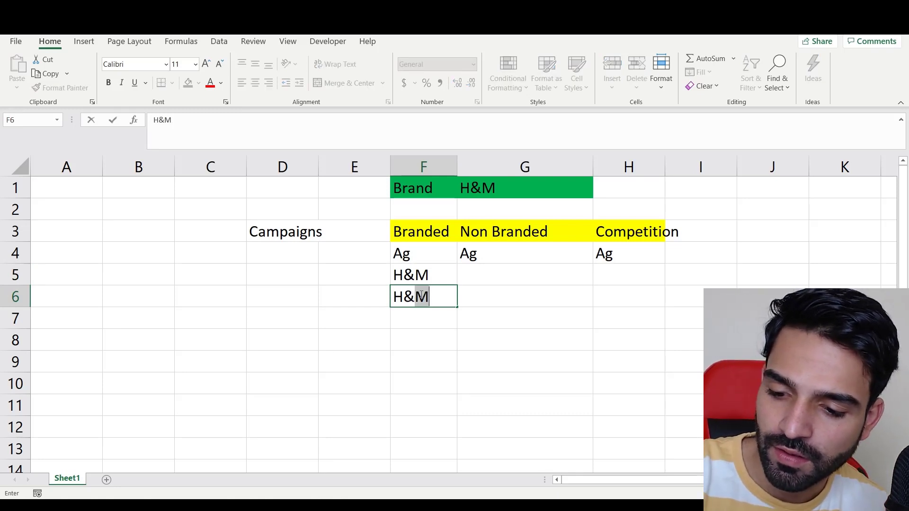
type("ews")
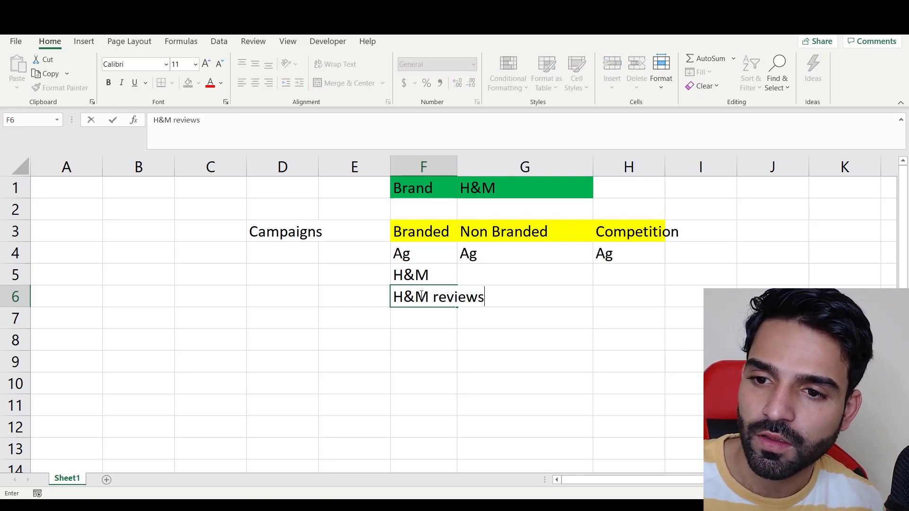
key("Return")
Add "H&M Scam" in F7 and "H&M Discount" in F8, and autofit column F to the text
type("H")
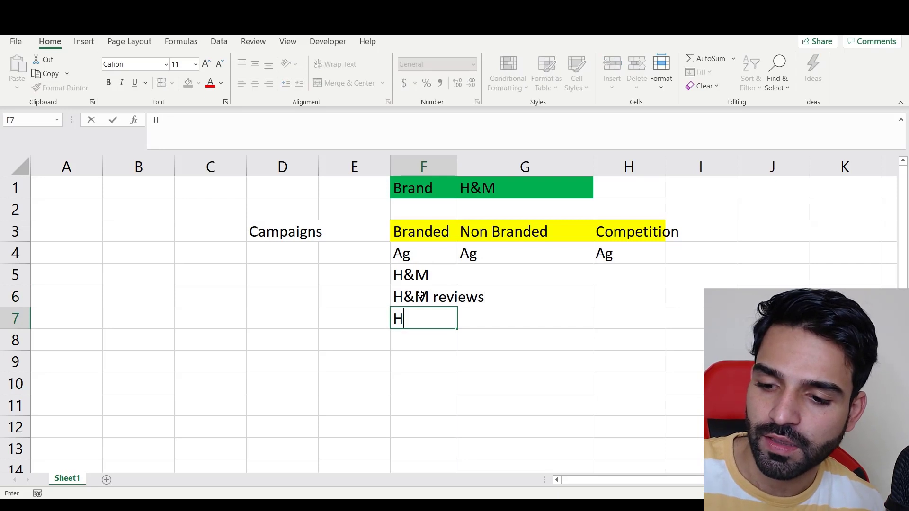
type("&M Scam")
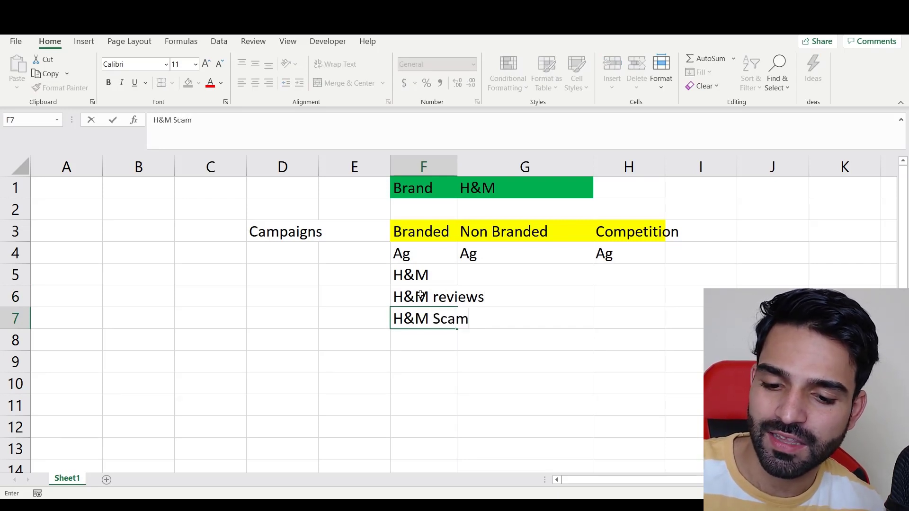
key("Return")
type("H")
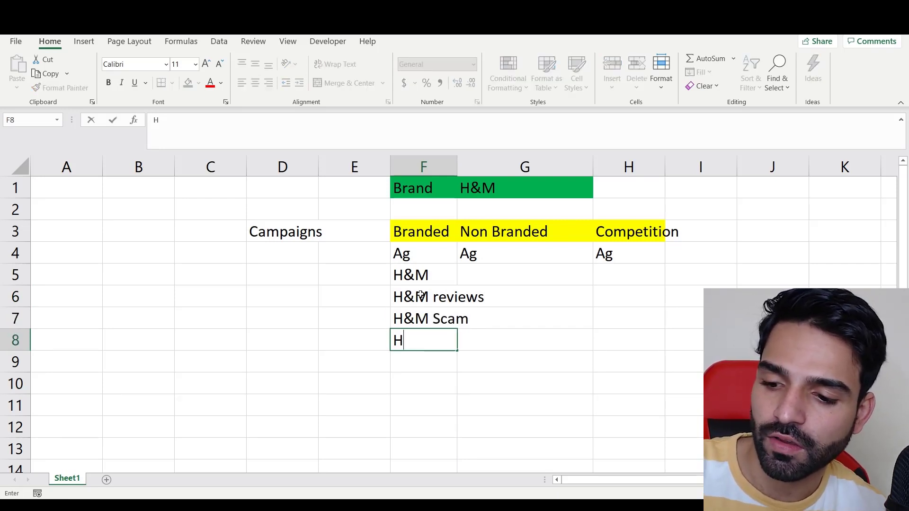
type("&M")
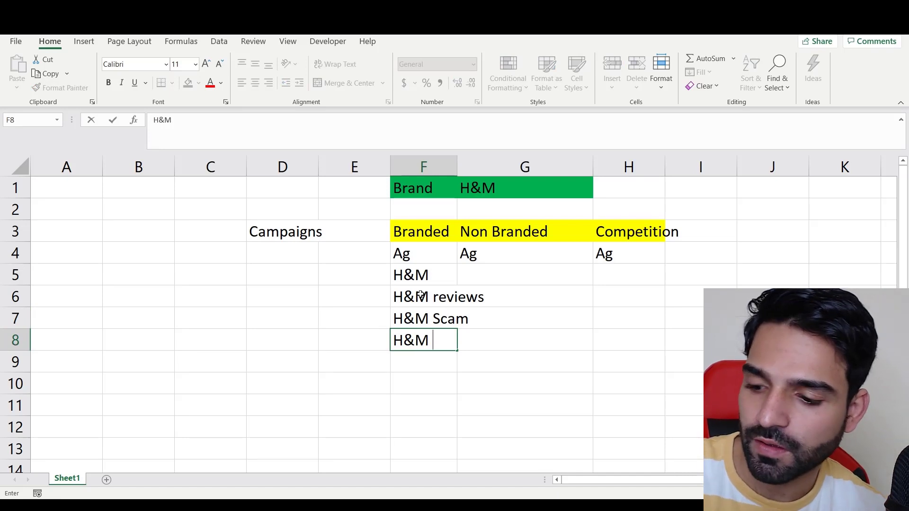
type(" Disco")
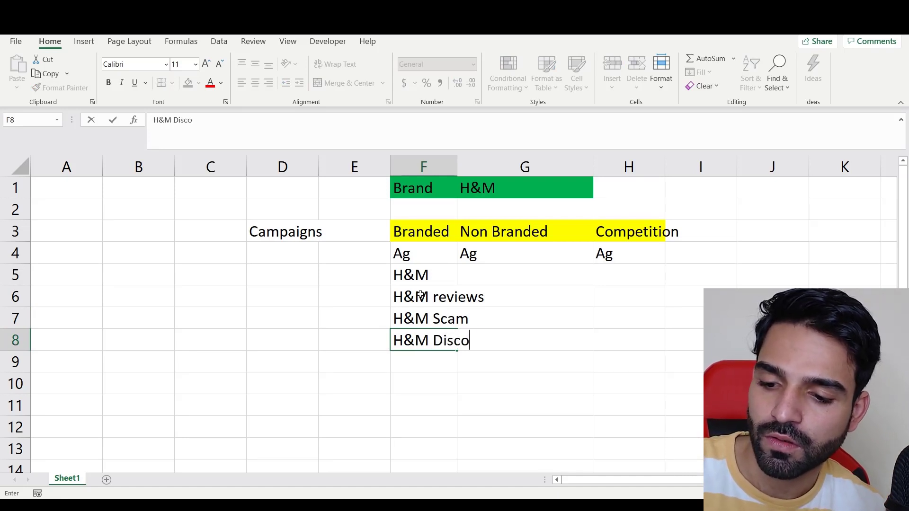
type("unt")
key("Return")
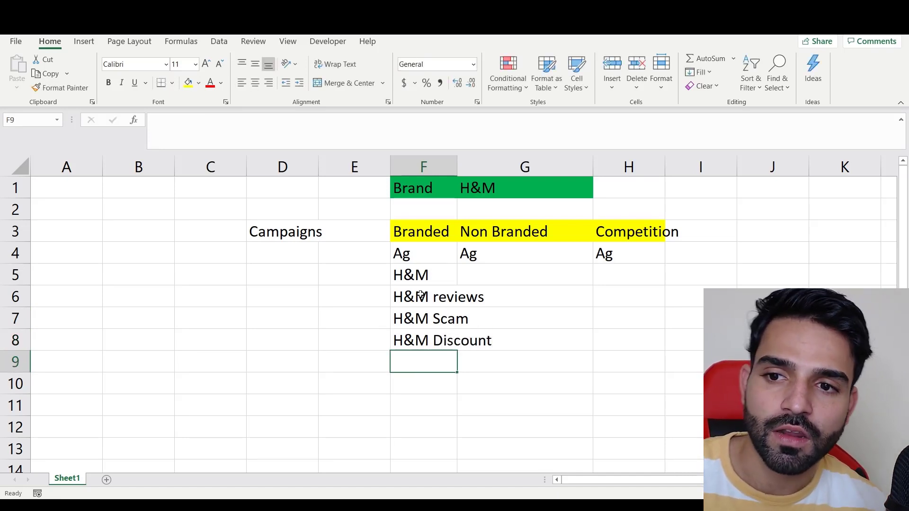
double_click(457, 160)
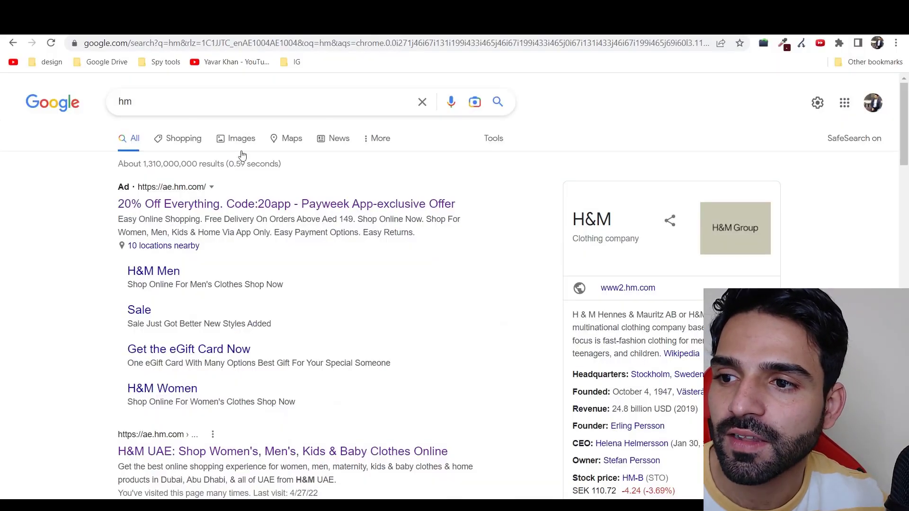
Switch to the browser, open the H&M UAE site from the Google results and examine its trending product categories
left_click(188, 451)
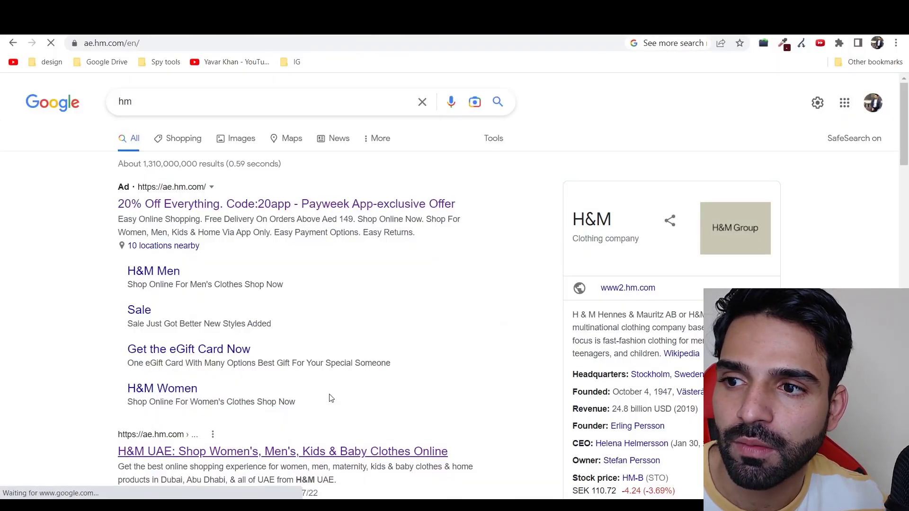
scroll(429, 197, "down", 8)
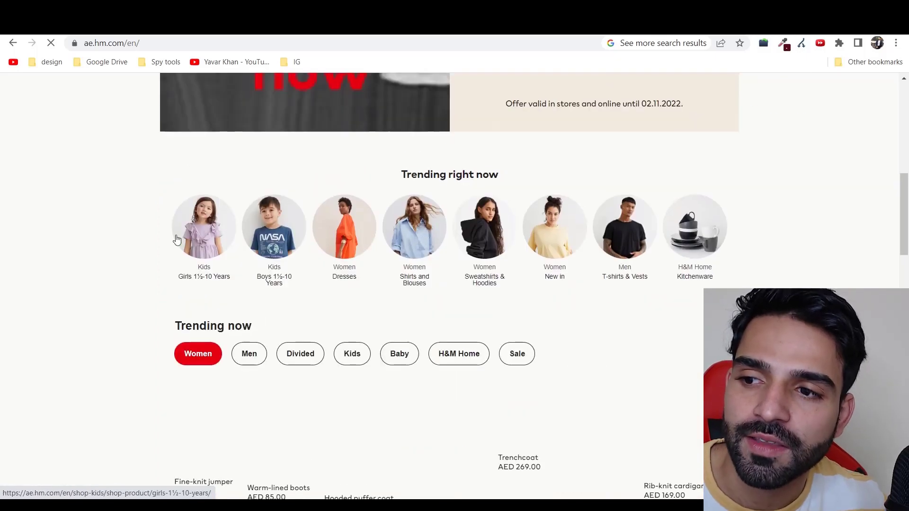
Switch back to the Excel sheet and enter "Jeans" in G5 and "Tshirts" in G6 under Non Branded
left_click(546, 279)
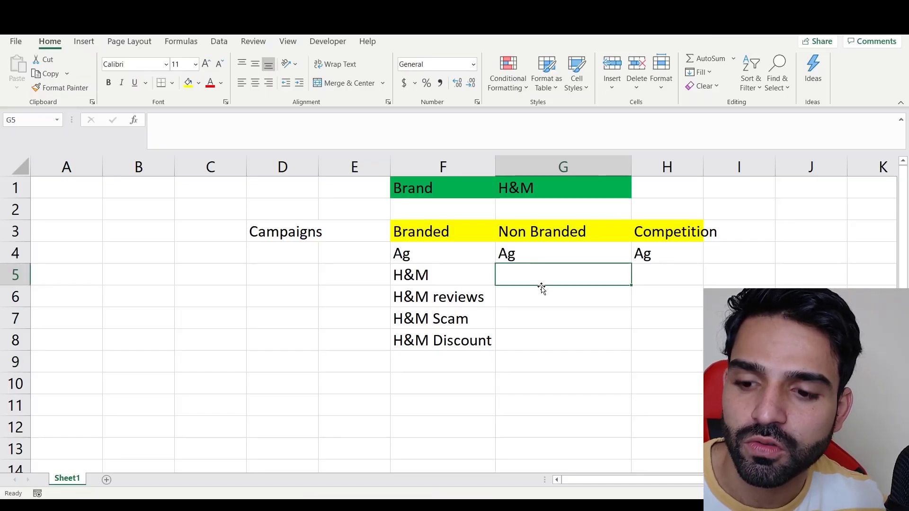
type("Jeans")
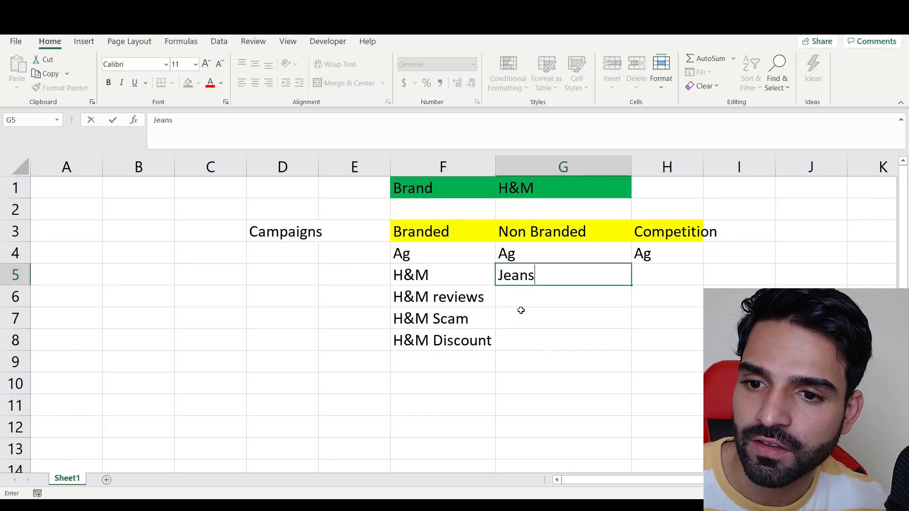
left_click(524, 296)
type("Tshirts")
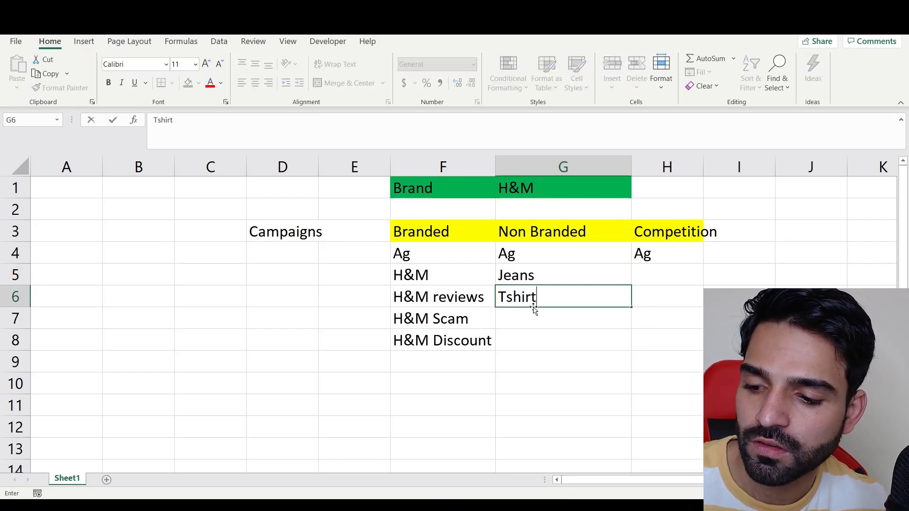
Enter "PANTS" in G7 and "shoes" in G8 in the Non Branded column
left_click(540, 316)
type("A")
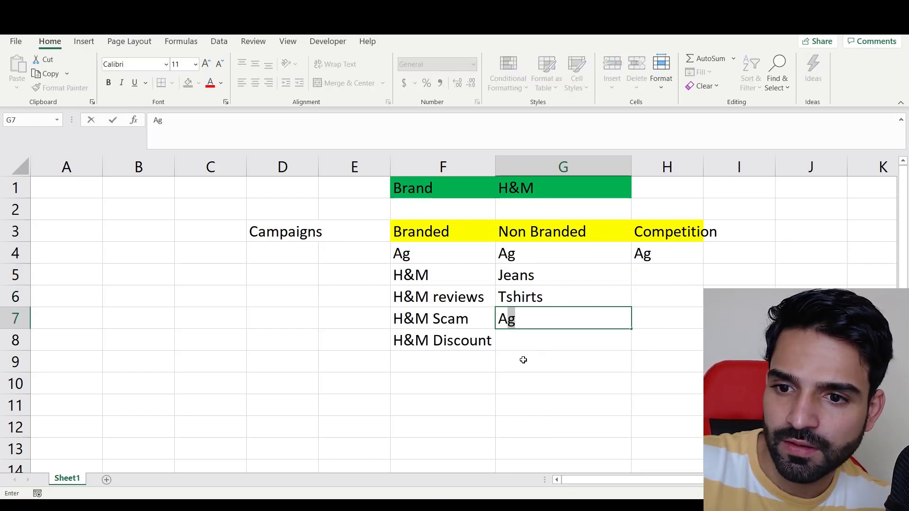
left_click_drag(544, 325, 495, 326)
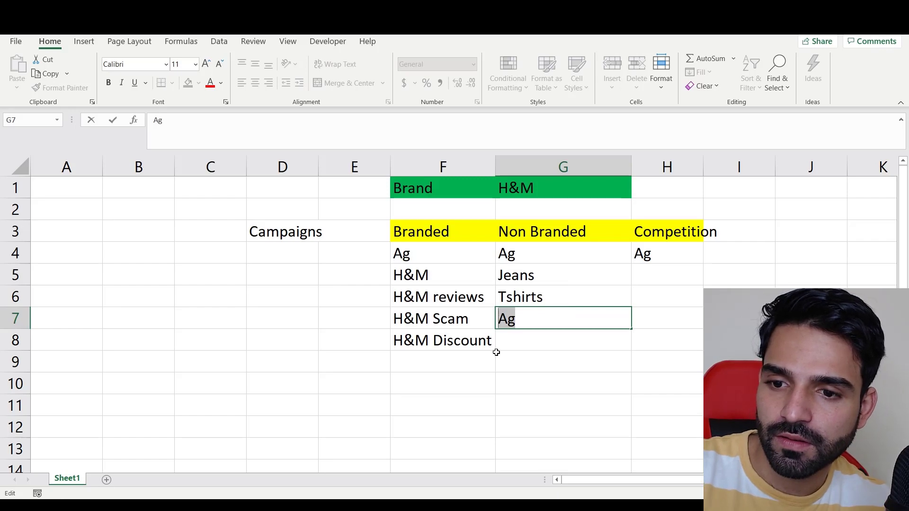
type("PANTS")
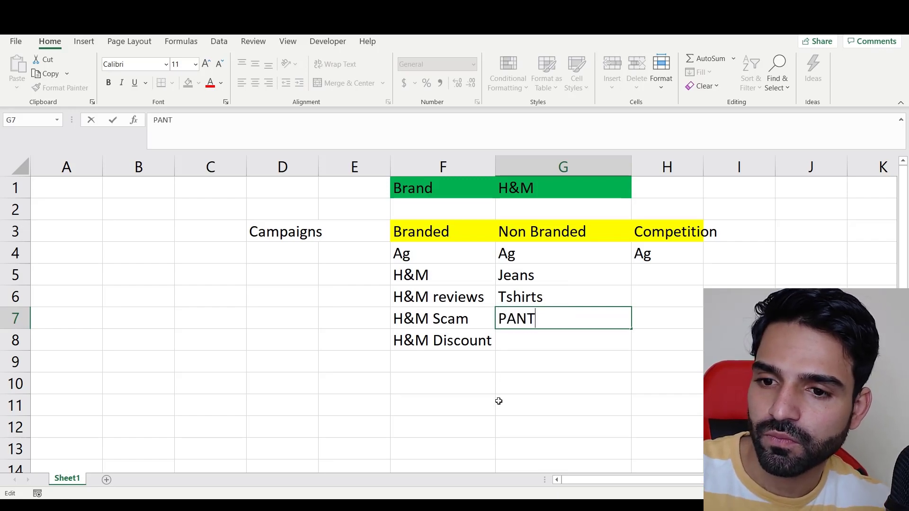
left_click(565, 335)
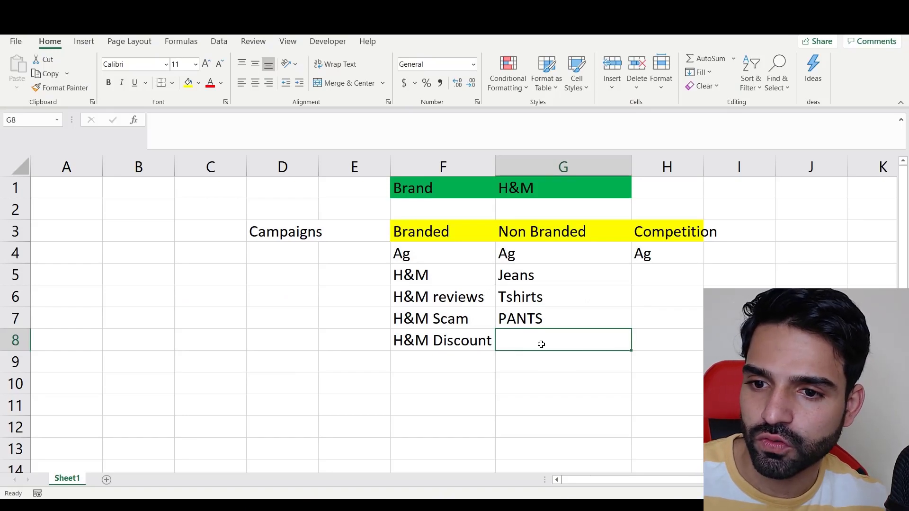
type("shoes")
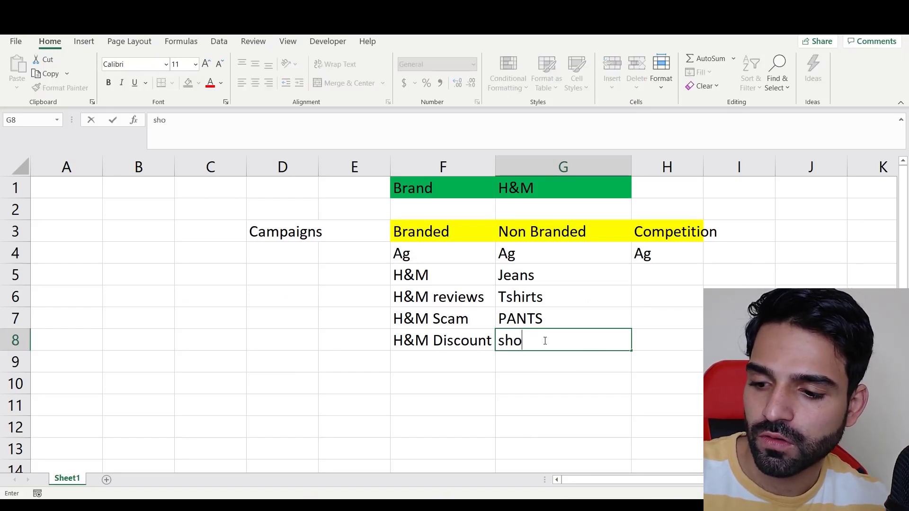
Retype the G7 entry as "Pants" in the Non Branded column
left_click(538, 316)
type("Pants")
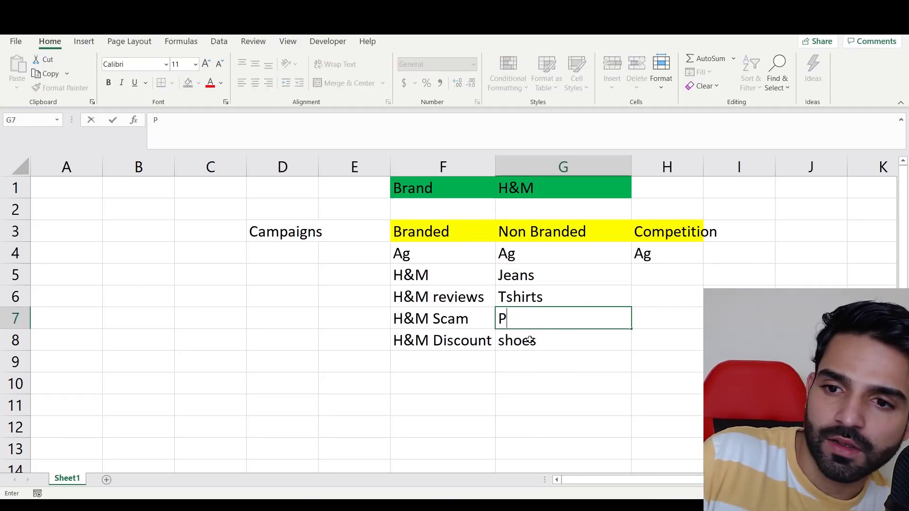
key("Return")
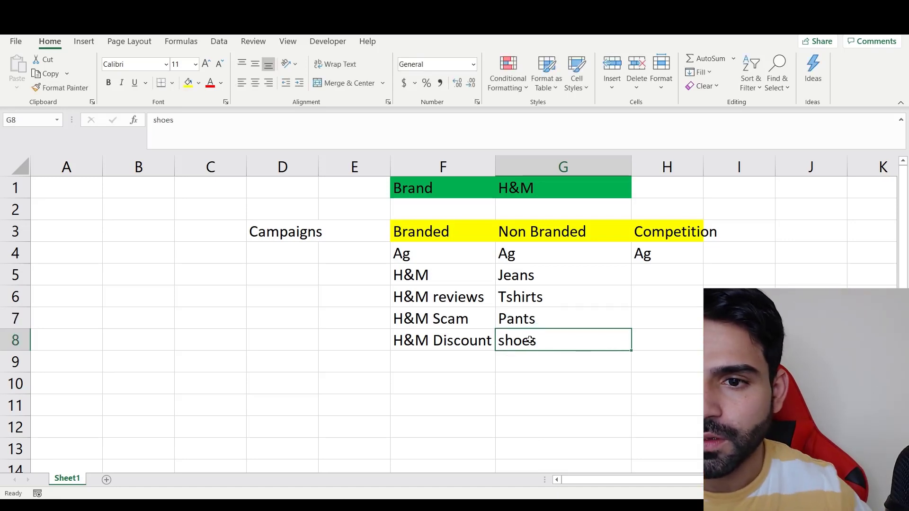
Fill the Ag cells F4:H4 beneath the three campaign headings with a medium blue theme color
left_click_drag(415, 244, 672, 256)
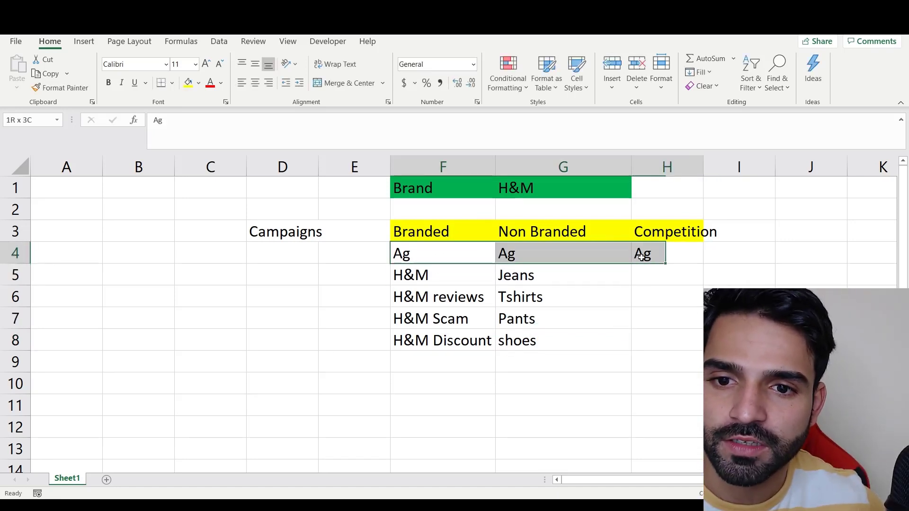
left_click(199, 84)
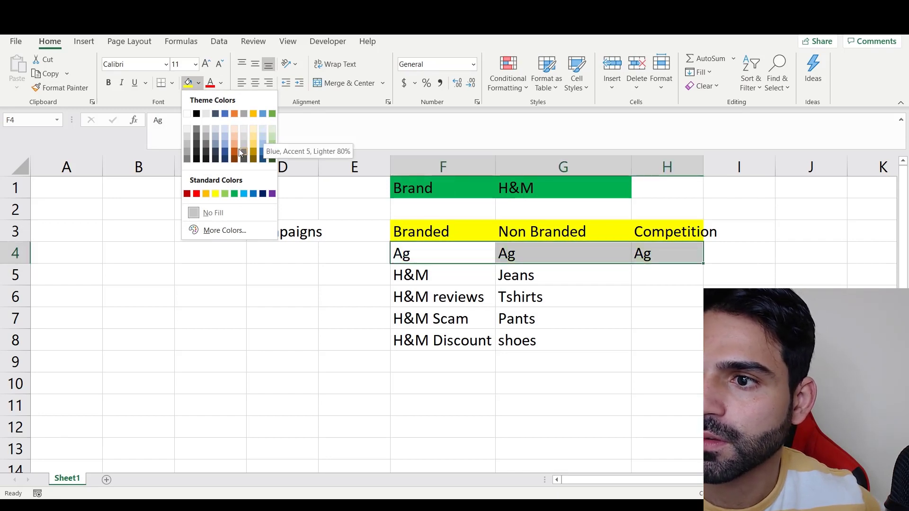
left_click(221, 145)
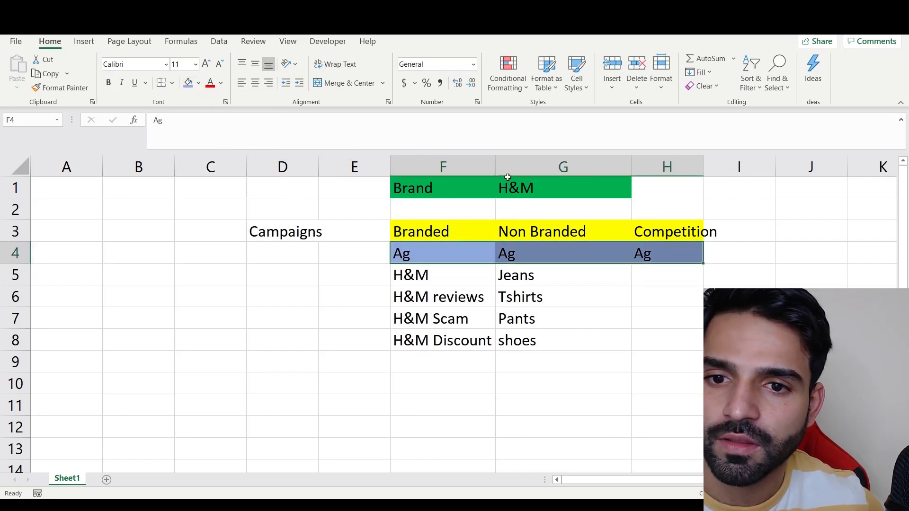
Switch to the browser, search Google for "jeans" in a new tab and examine the advertisers shown
key("alt")
key("alt+Tab")
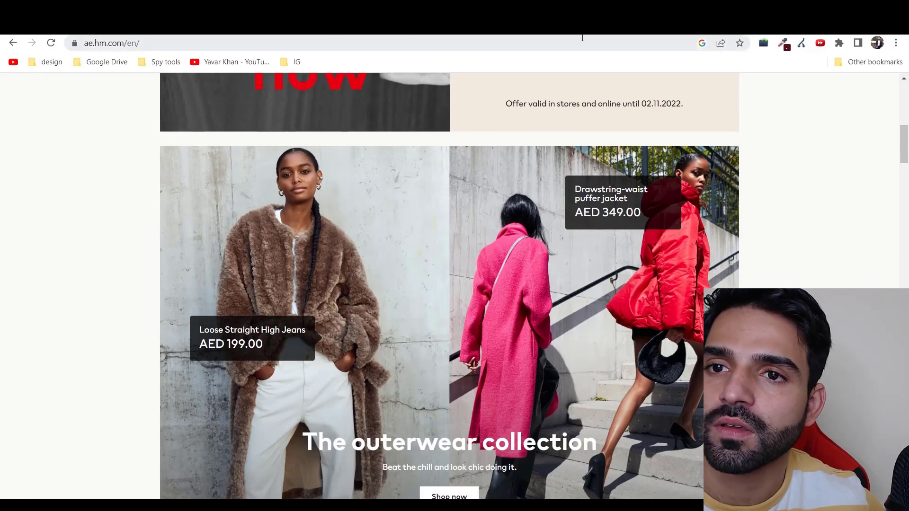
key("ctrl+t")
type("jeans")
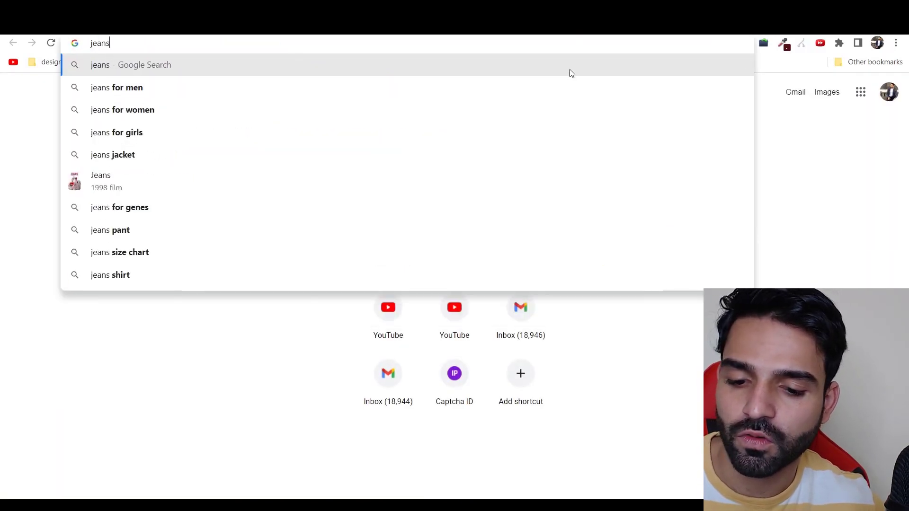
key("Return")
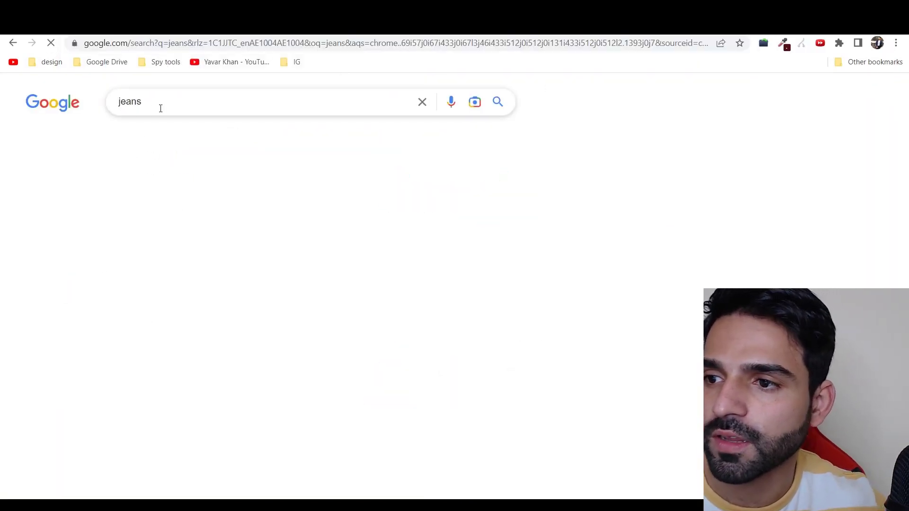
scroll(126, 236, "down", 3)
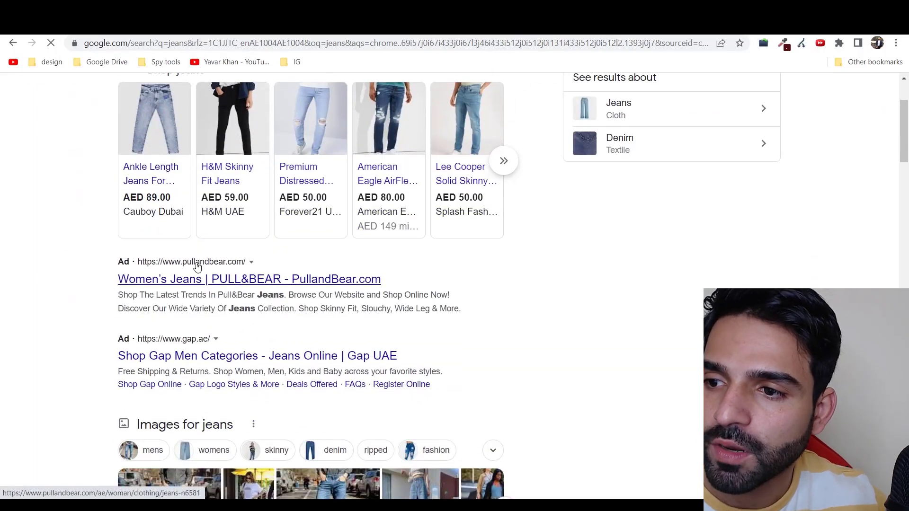
Check the first jeans text ad and enter its brand as "Pull& Bear" in H5 of the Excel sheet under Competition
key("alt+Tab")
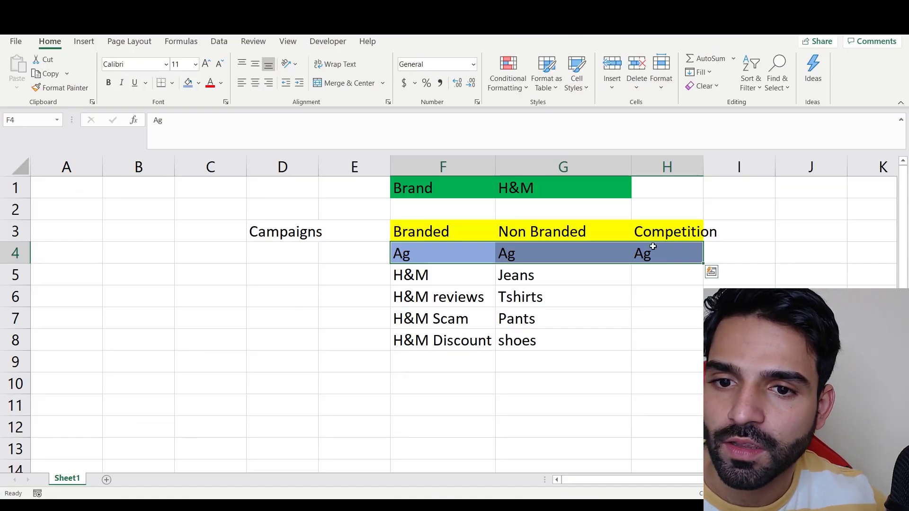
key("alt+Tab")
left_click_drag(136, 264, 213, 262)
key("alt+Tab")
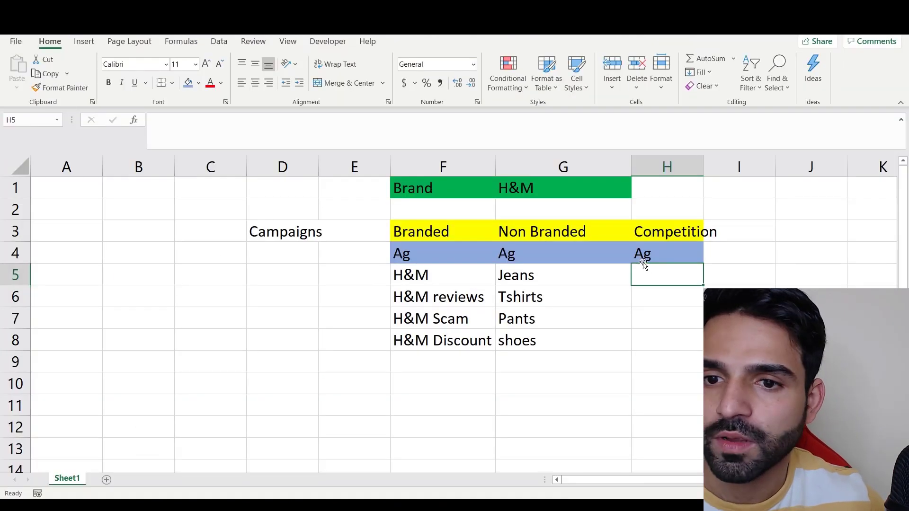
type("Pull")
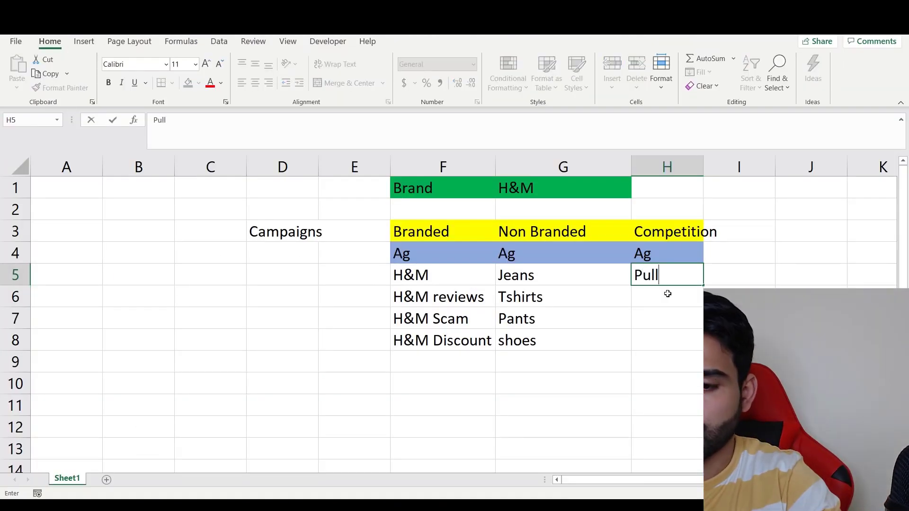
type("& Bear")
key("Return")
Enter "Gap" in H6 under Competition and remove the space in H5 so it reads "Pull&Bear"
key("alt+Tab")
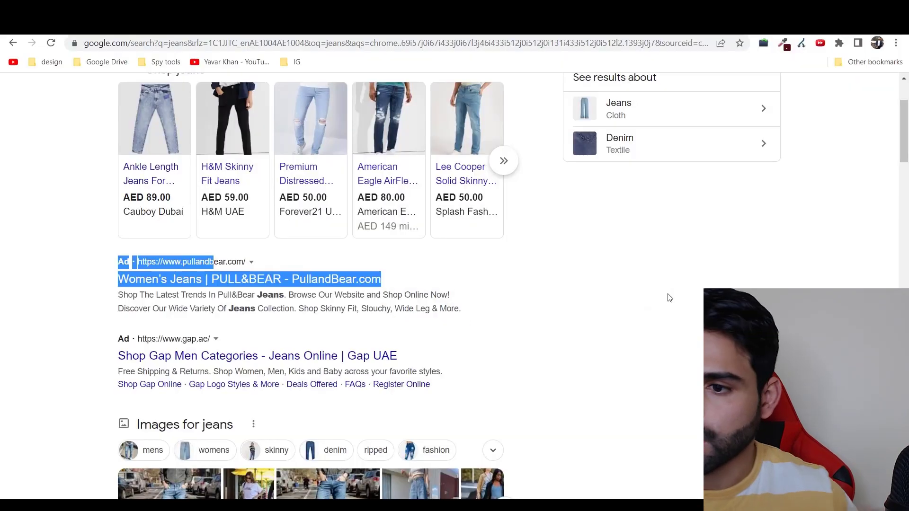
key("alt+Tab")
type("GAp")
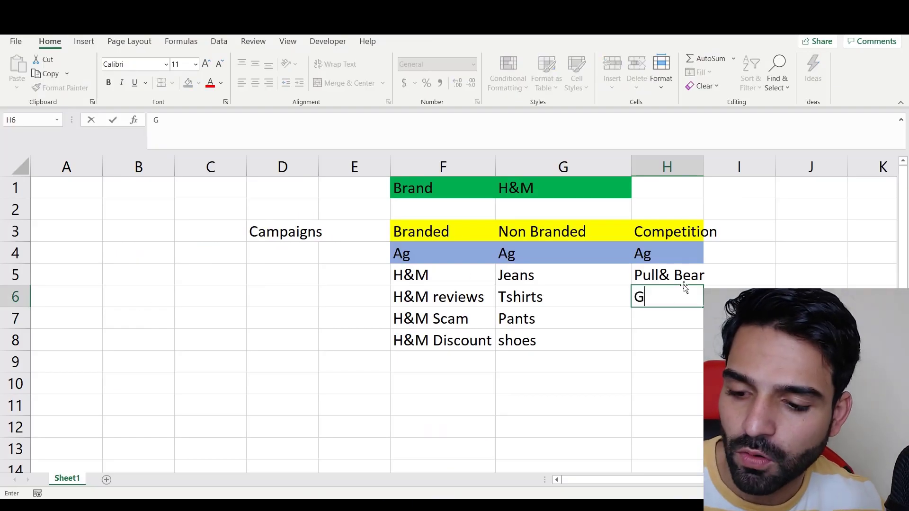
left_click(671, 274)
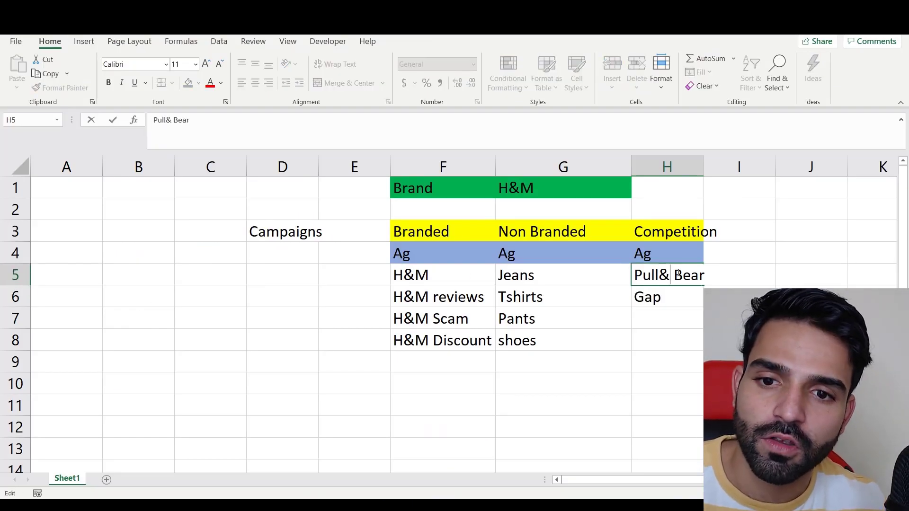
double_click(675, 275)
key("BackSpace")
key("Return")
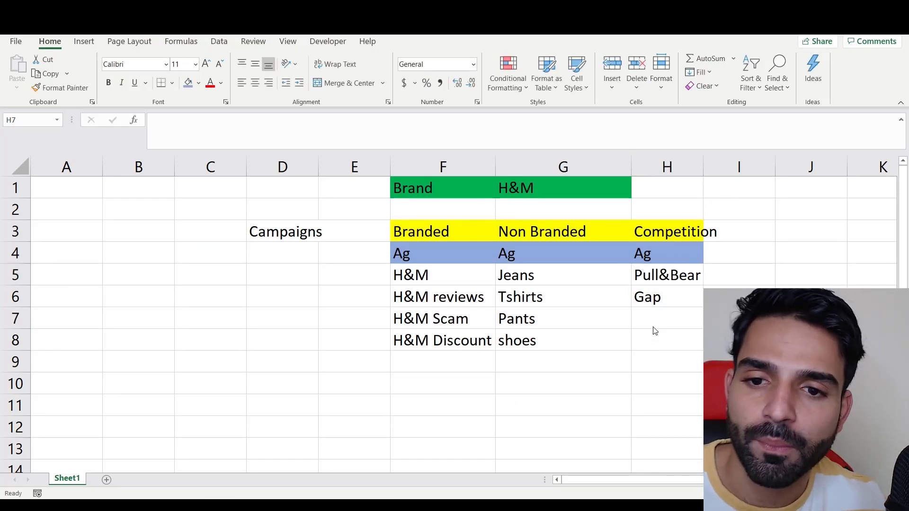
Switch back to the Google results for jeans and look through the organic listings for more competitors
key("alt+Tab")
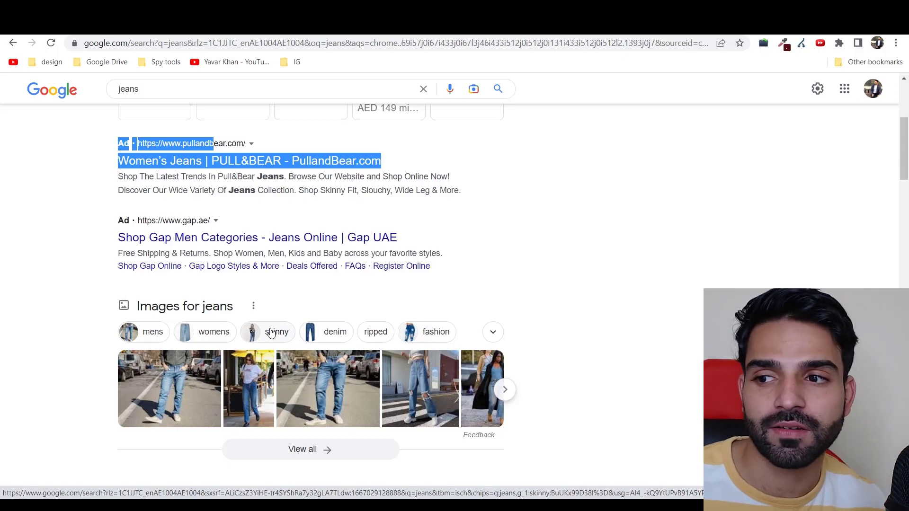
scroll(294, 336, "down", 9)
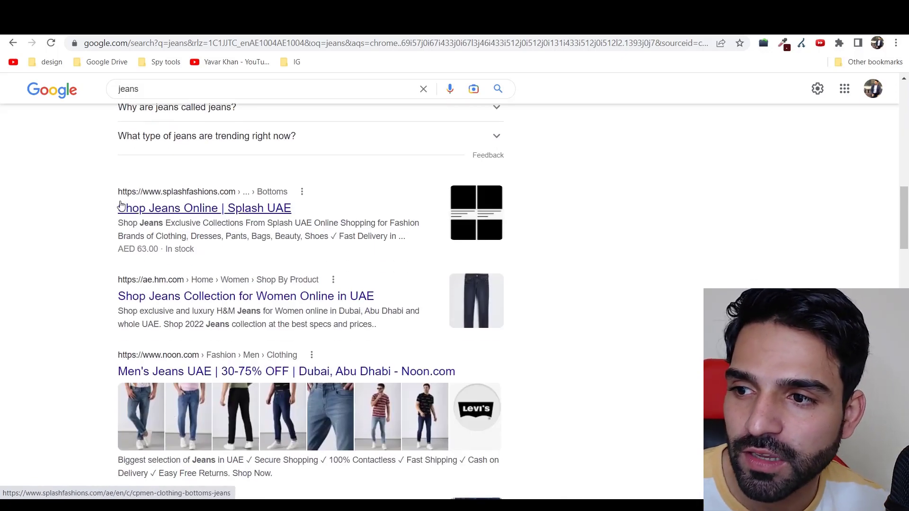
scroll(97, 280, "down", 7)
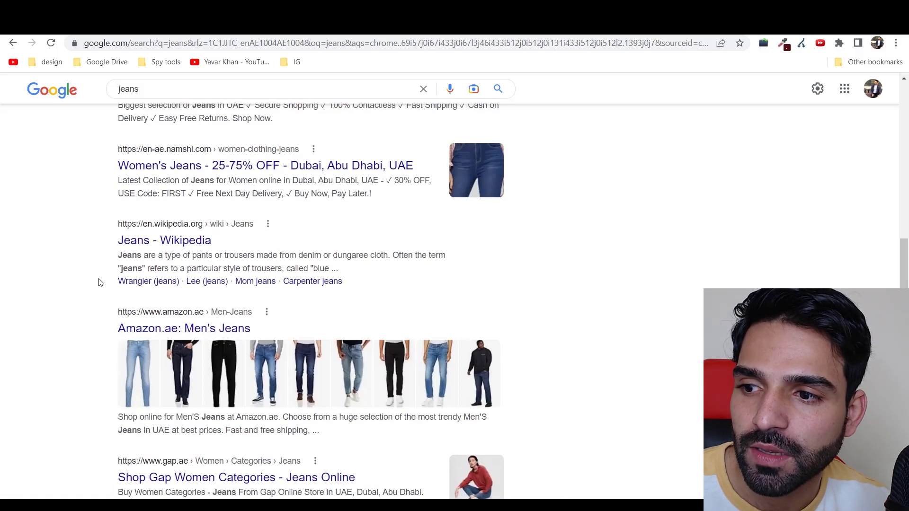
scroll(132, 189, "up", 3)
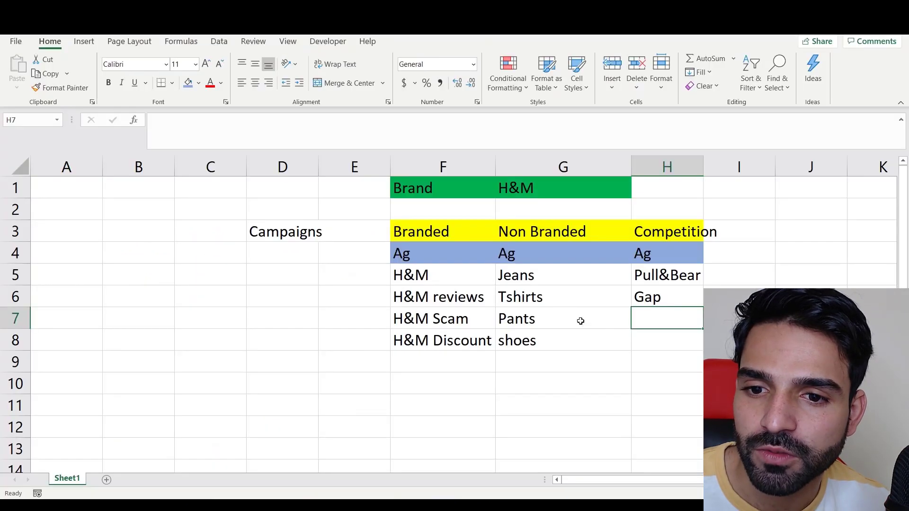
Enter "Namshi" in H7, "Asos" in H8 and "Farfetch" in H9 of the Excel sheet under Competition
type("Namshi")
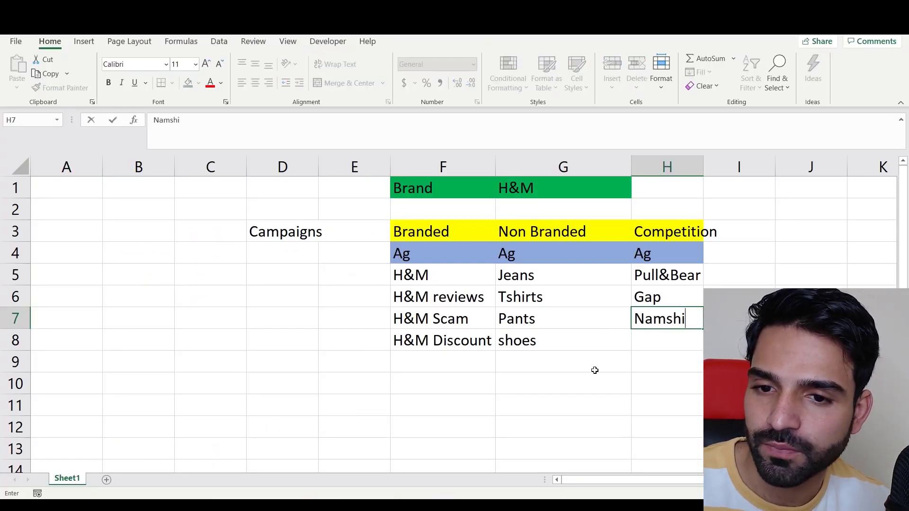
key("Return")
type("Agsos")
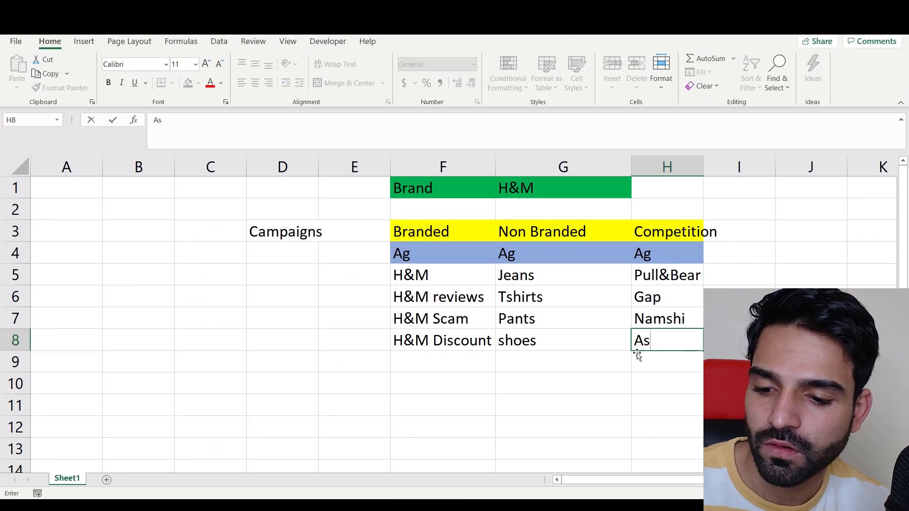
key("Return")
type("Farfet")
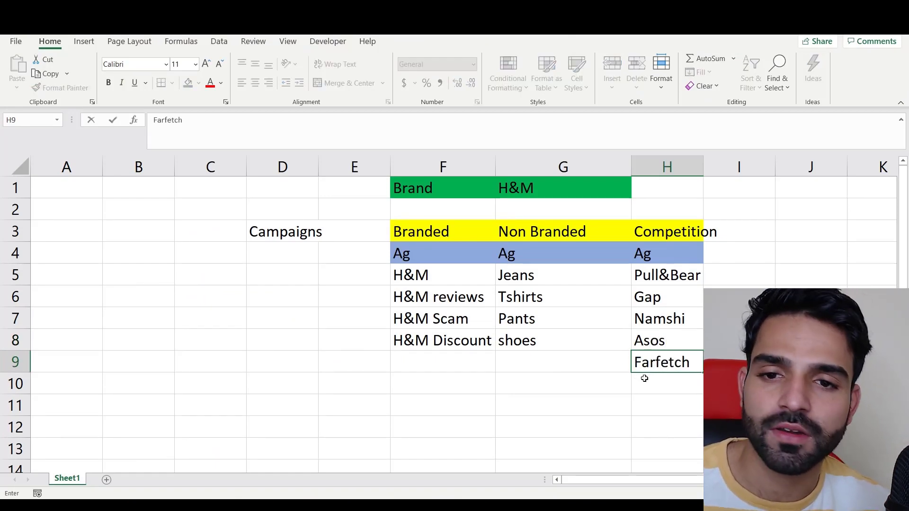
type("ch")
left_click(644, 379)
Switch to Google Ads in the browser and start a new campaign without a goal's guidance
key("alt+Tab")
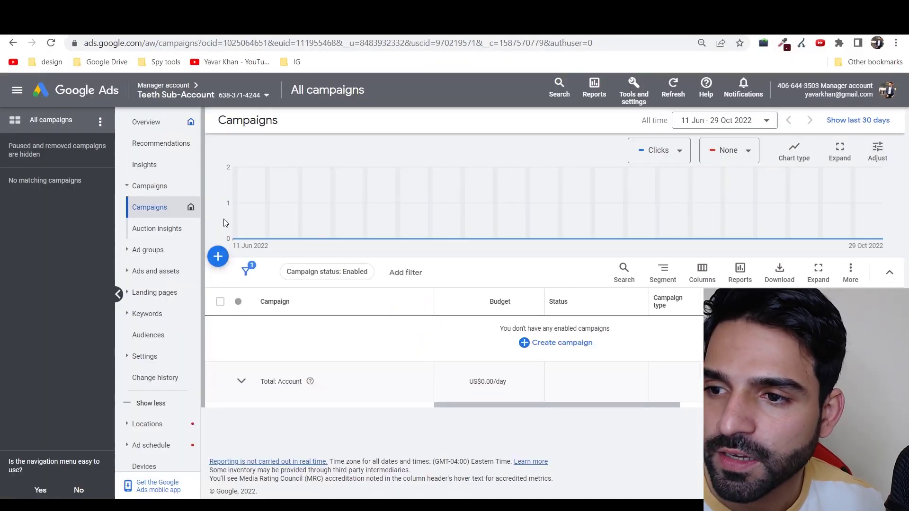
left_click(218, 257)
left_click(268, 268)
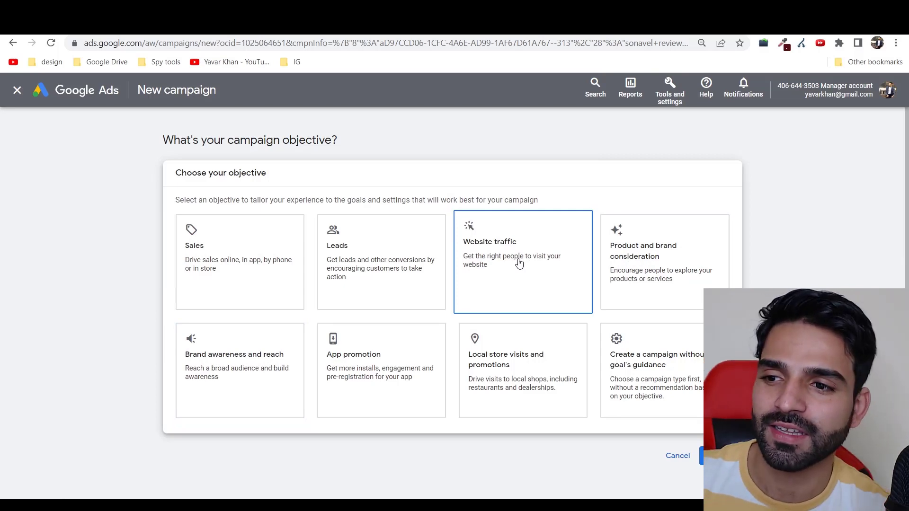
left_click(680, 384)
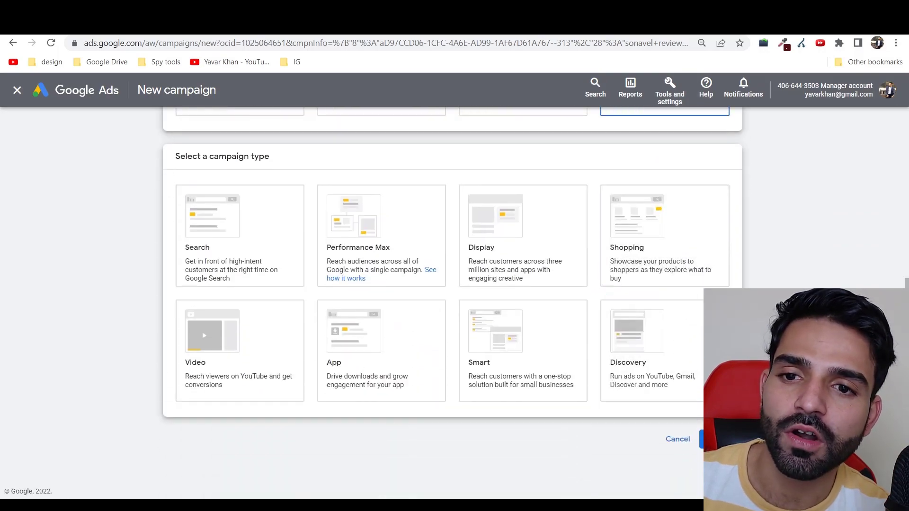
Try the Website traffic objective and return to creating a campaign without a goal's guidance
scroll(539, 224, "up", 5)
left_click(535, 225)
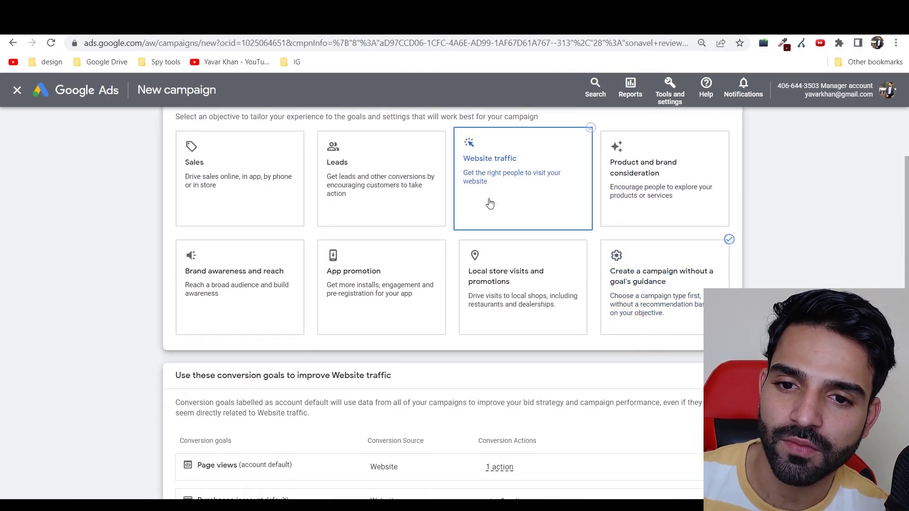
scroll(450, 290, "up", 3)
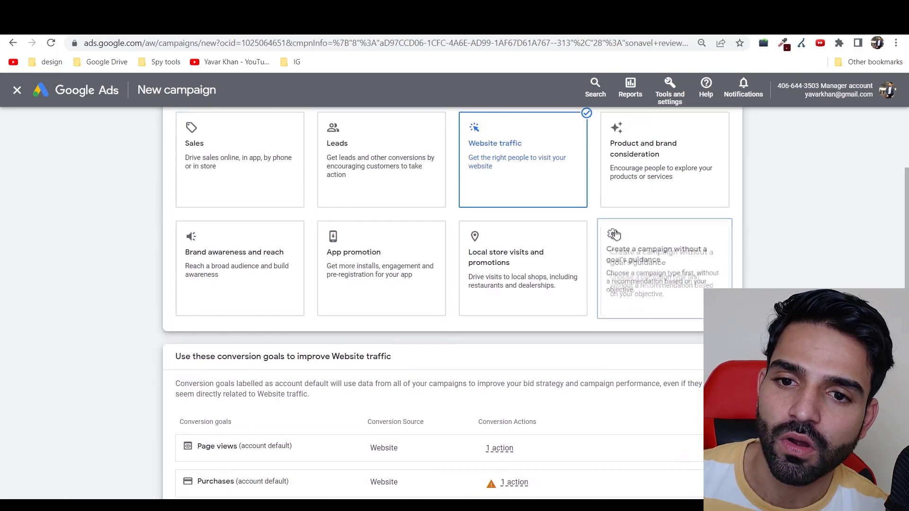
left_click(640, 255)
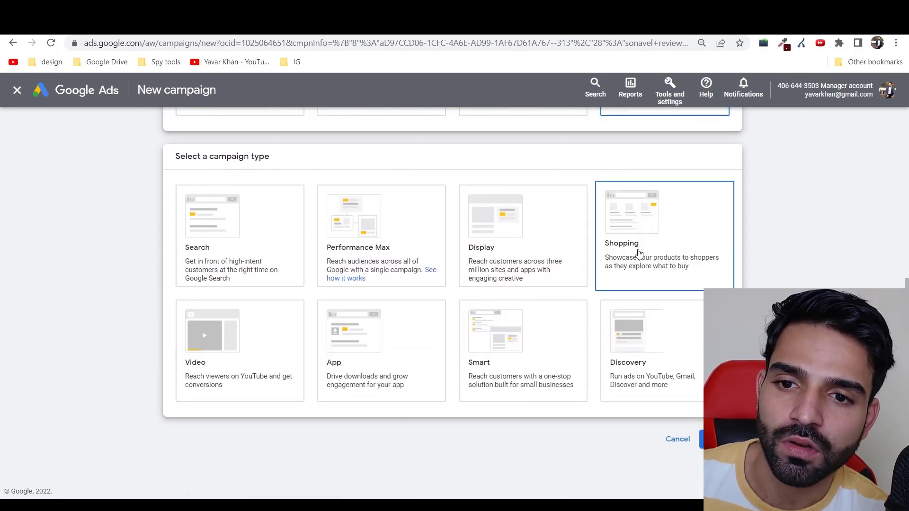
Examine the available campaign types in Google Ads and compare them with the Google results for jeans
scroll(640, 255, "up", 4)
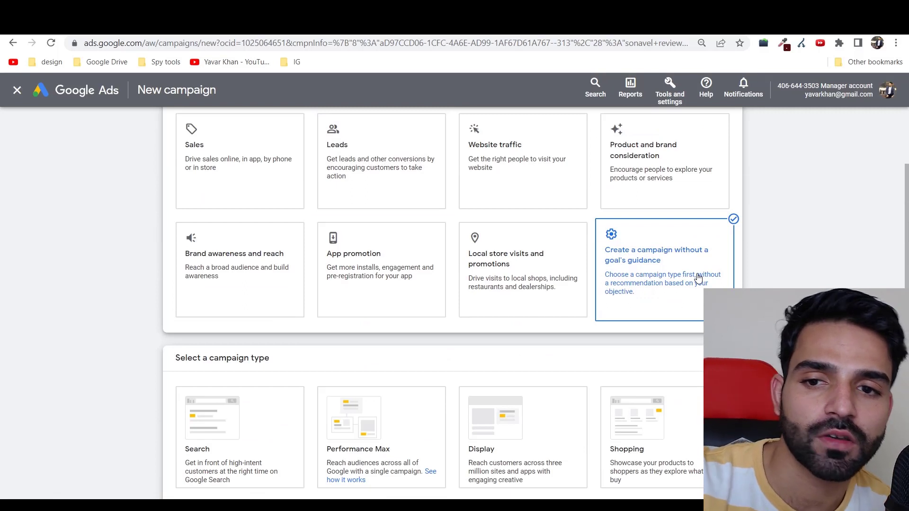
scroll(698, 279, "down", 1)
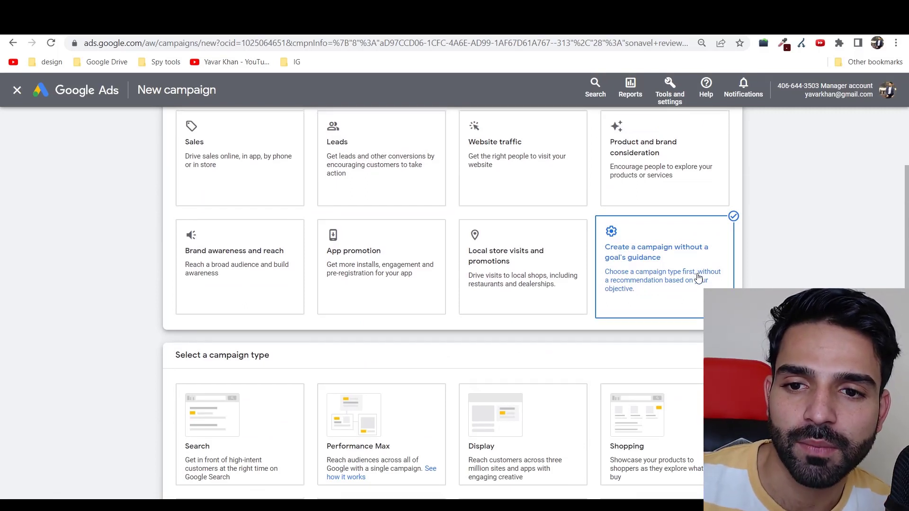
scroll(699, 279, "down", 3)
left_click(697, 278)
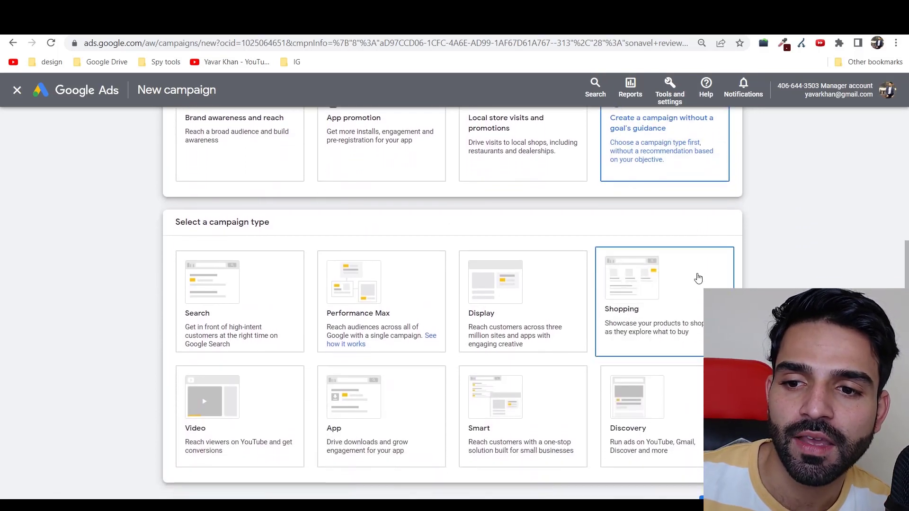
scroll(554, 284, "up", 2)
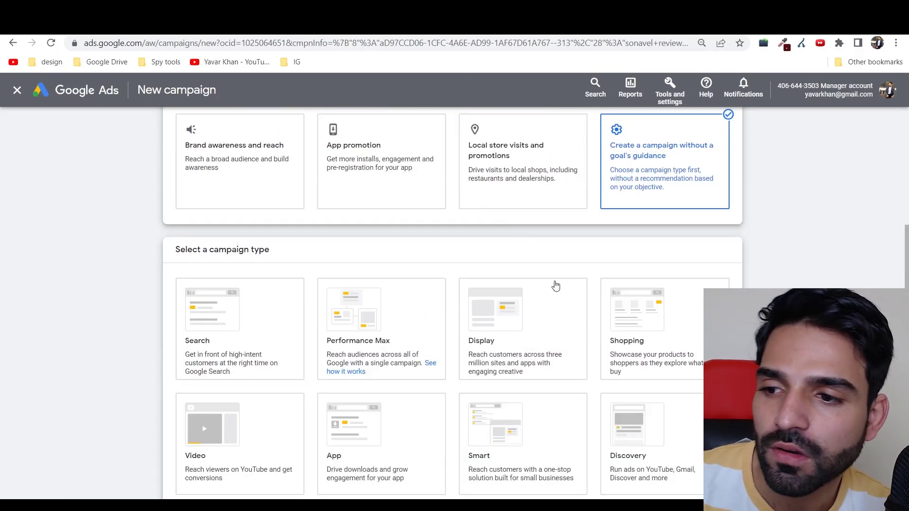
left_click(177, 302)
scroll(176, 302, "down", 2)
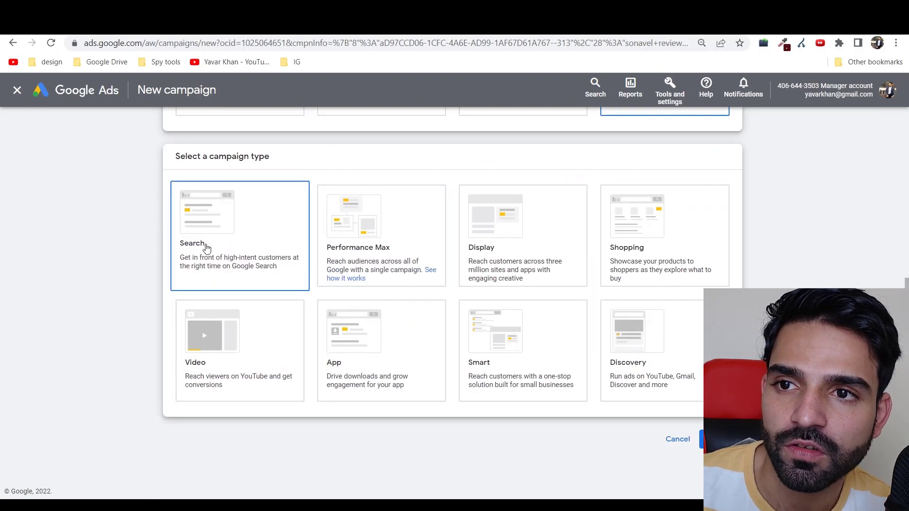
scroll(205, 247, "up", 2)
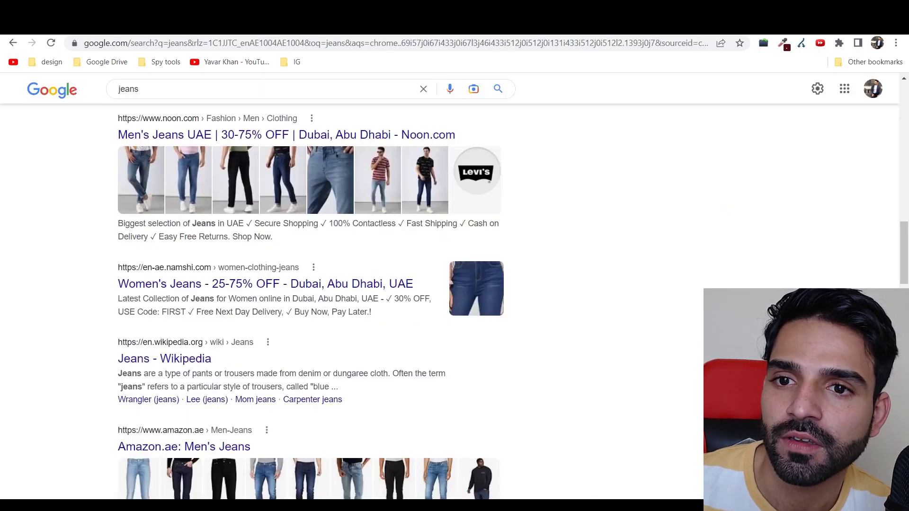
scroll(333, 390, "up", 20)
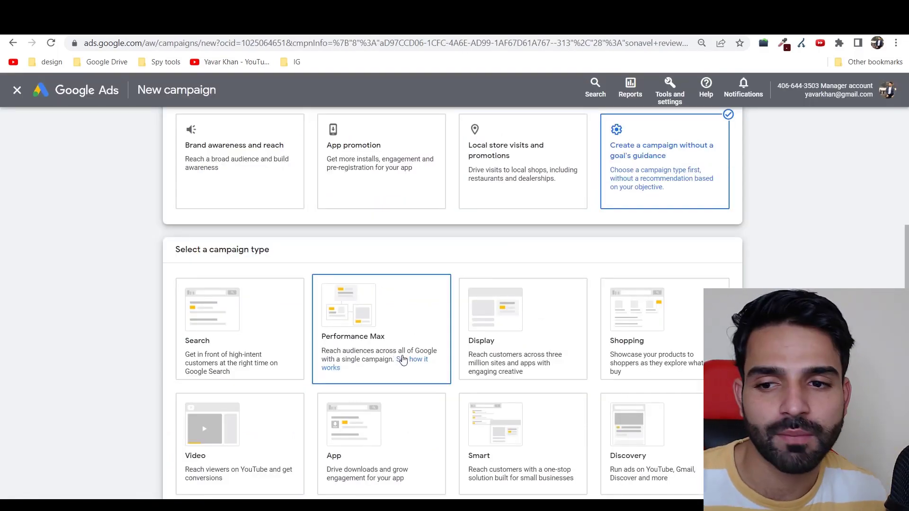
scroll(492, 284, "down", 1)
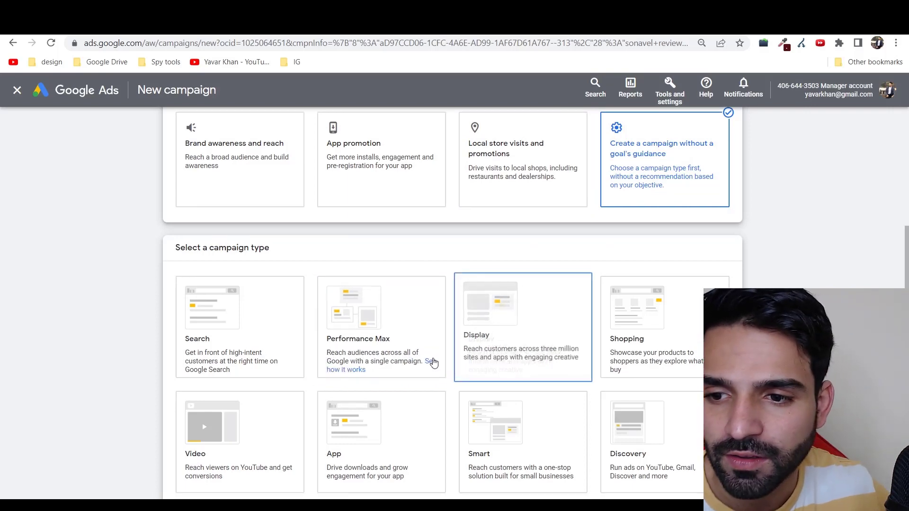
right_click(430, 367)
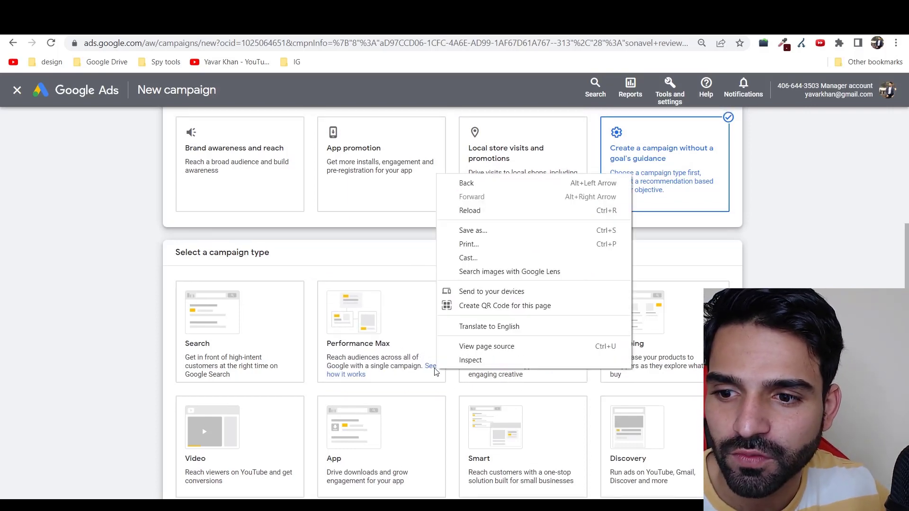
left_click(123, 340)
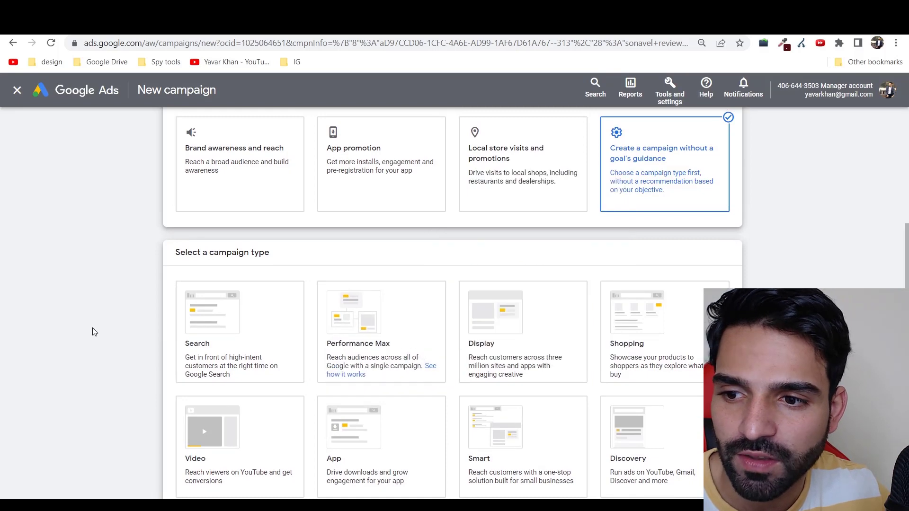
scroll(392, 426, "down", 1)
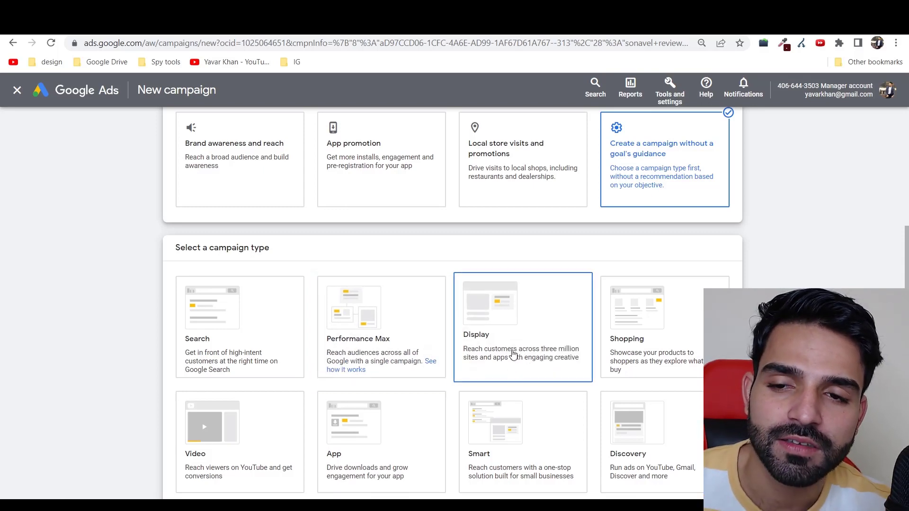
Search Google in a new tab for "khaleej times", open the newspaper's website and examine the display ads on its home page
key("ctrl+t")
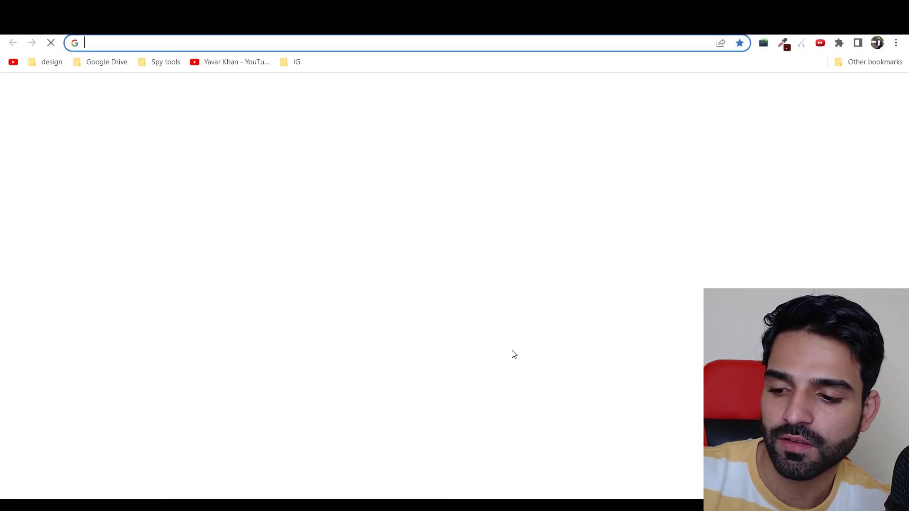
type("di")
type("khaleej")
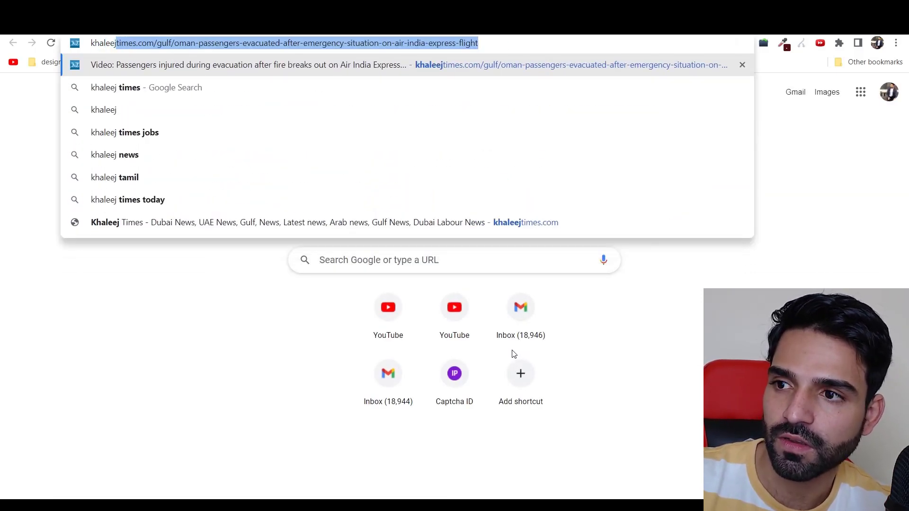
type(" times")
key("Return")
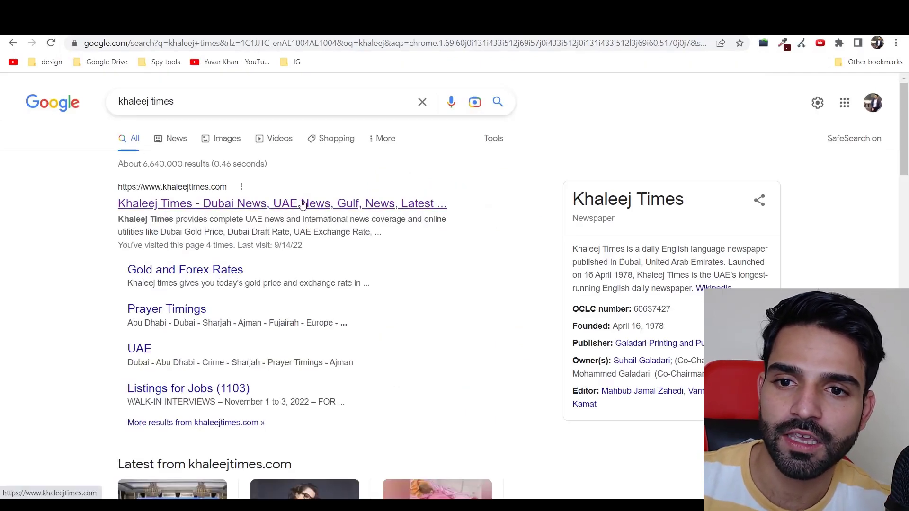
left_click(303, 204)
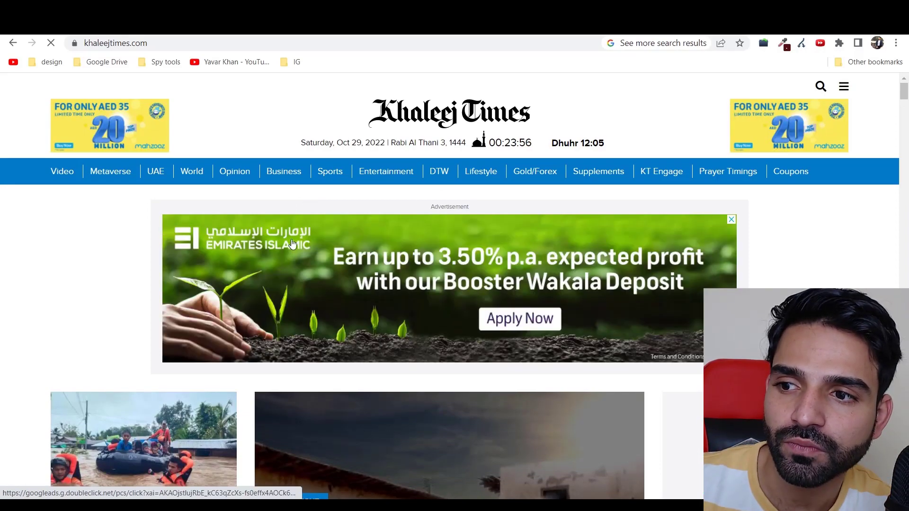
scroll(577, 265, "down", 8)
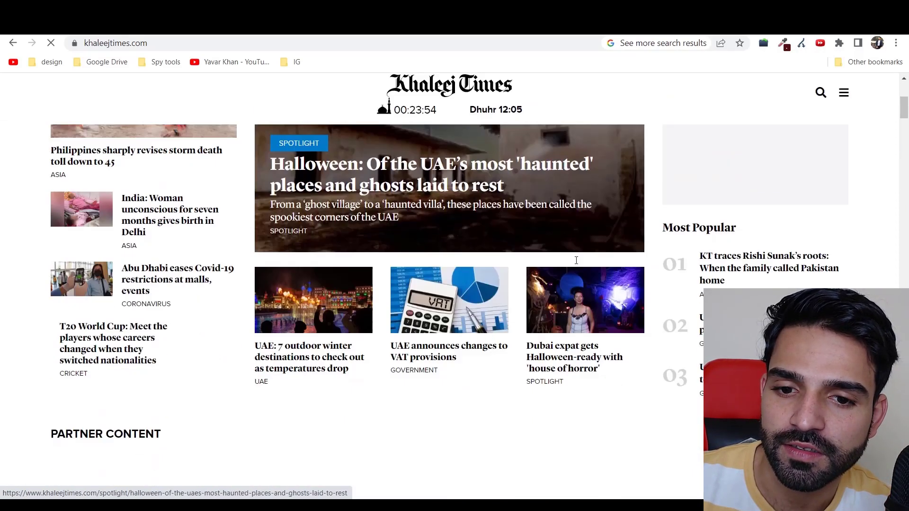
scroll(577, 265, "down", 12)
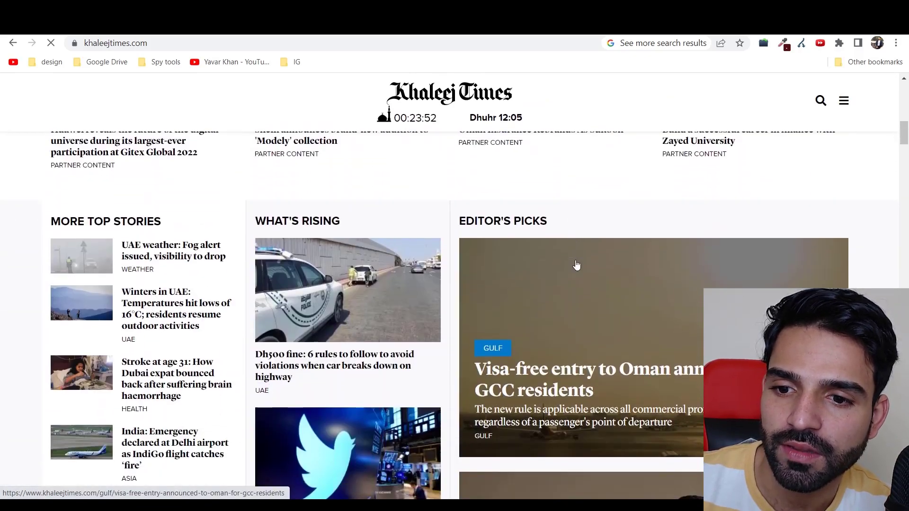
scroll(577, 266, "up", 10)
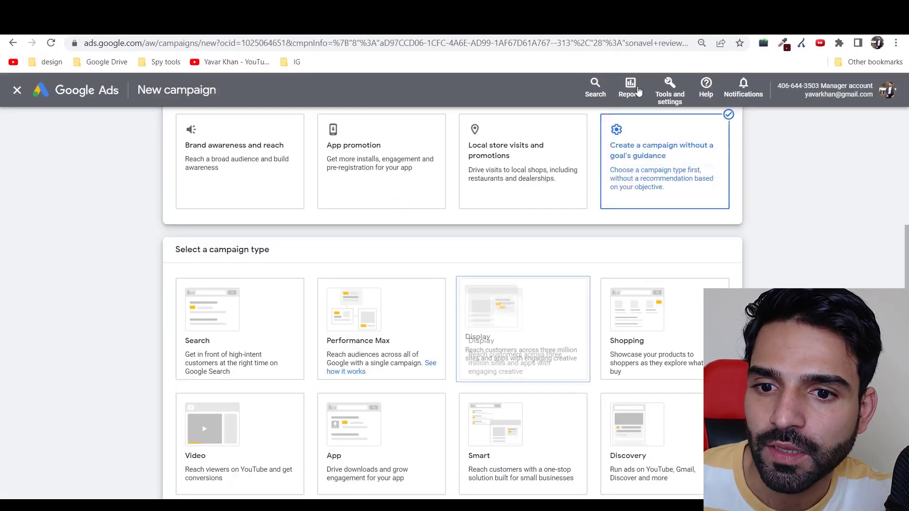
Review the campaign types in Google Ads and look over the ads in the Google results for jeans
scroll(578, 311, "down", 2)
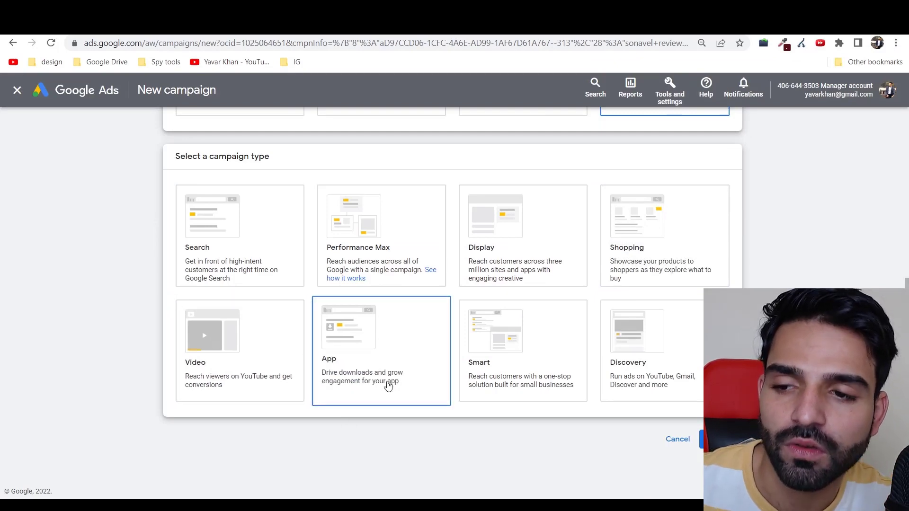
scroll(669, 142, "up", 3)
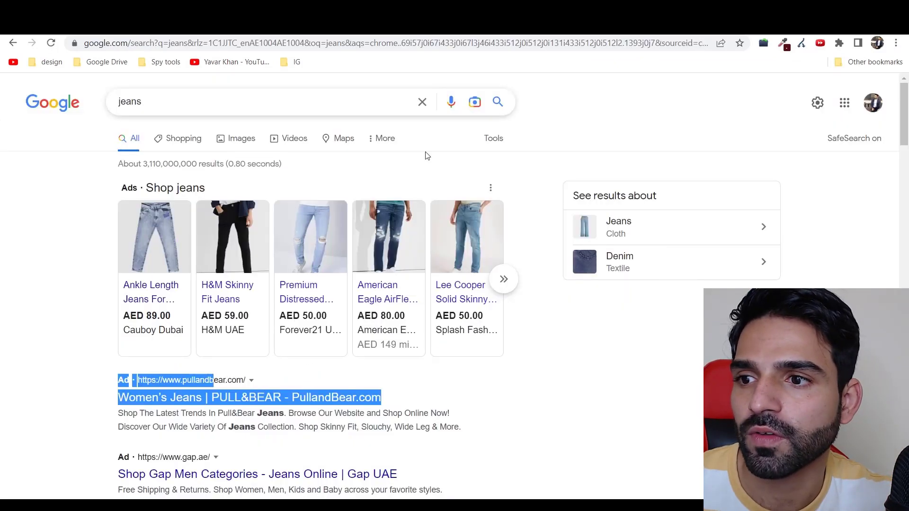
scroll(379, 208, "down", 1)
scroll(343, 235, "up", 1)
scroll(412, 218, "down", 2)
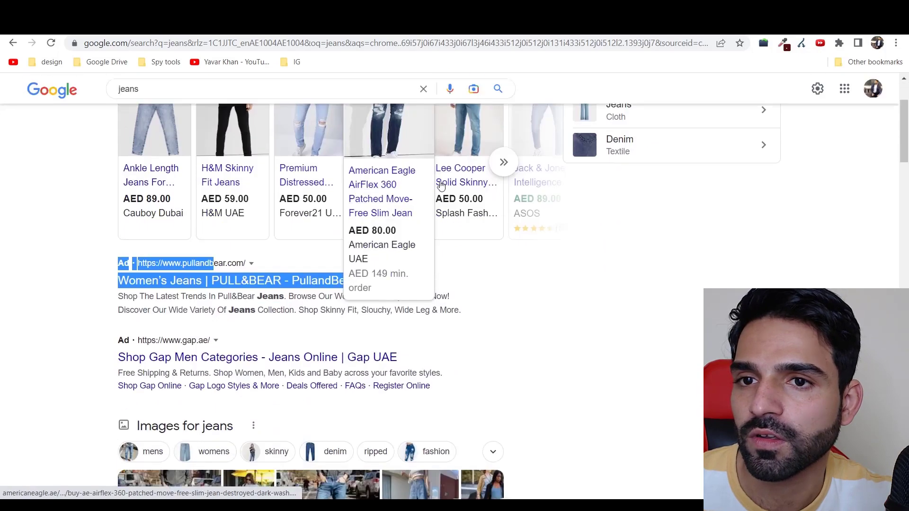
scroll(441, 189, "up", 3)
Search Google in a new tab for "hM APP" and return to the campaign types in Google Ads
key("ctrl+t")
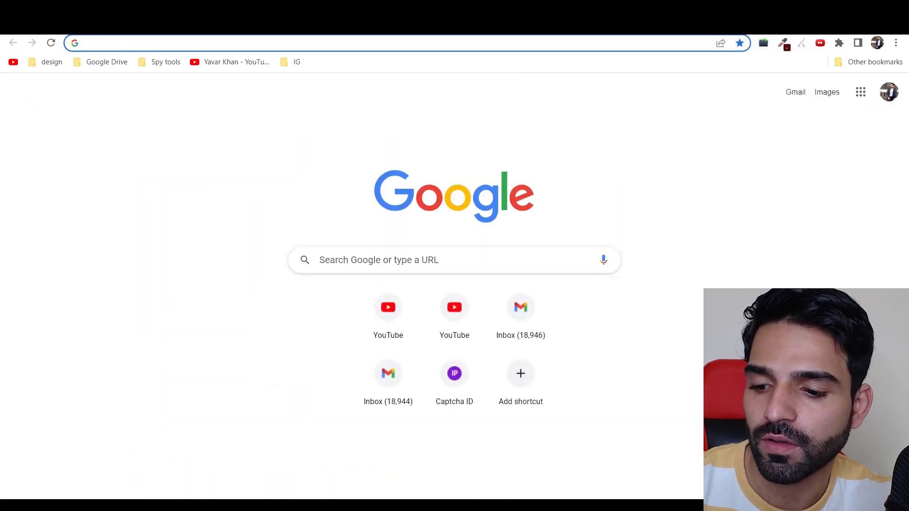
type("h")
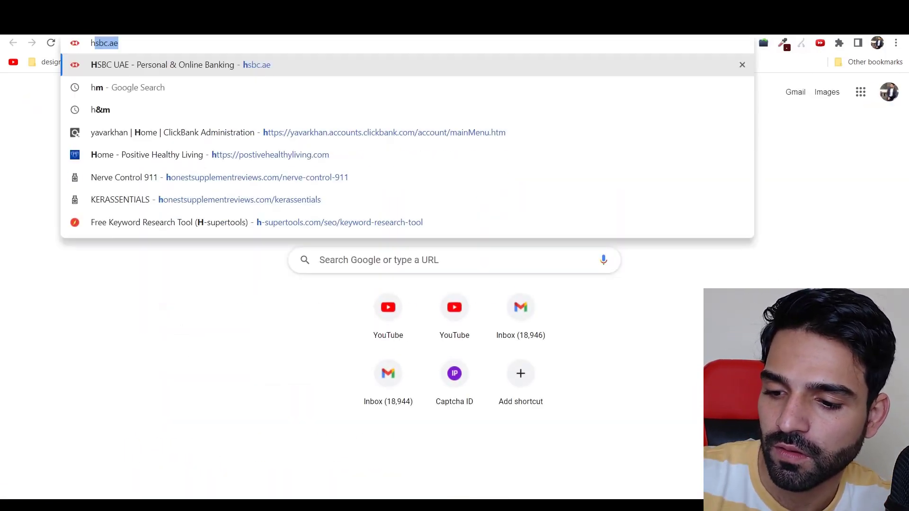
type("7M APP")
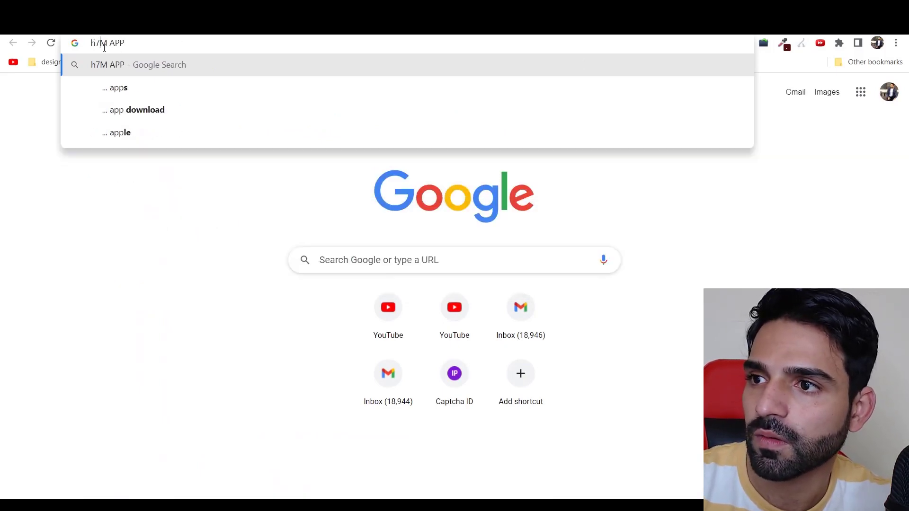
key("BackSpace")
key("Return")
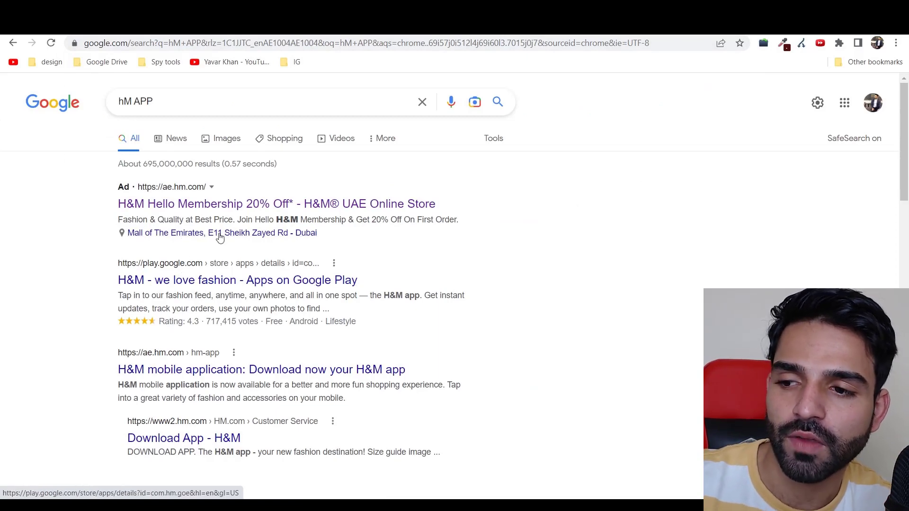
left_click(260, 204)
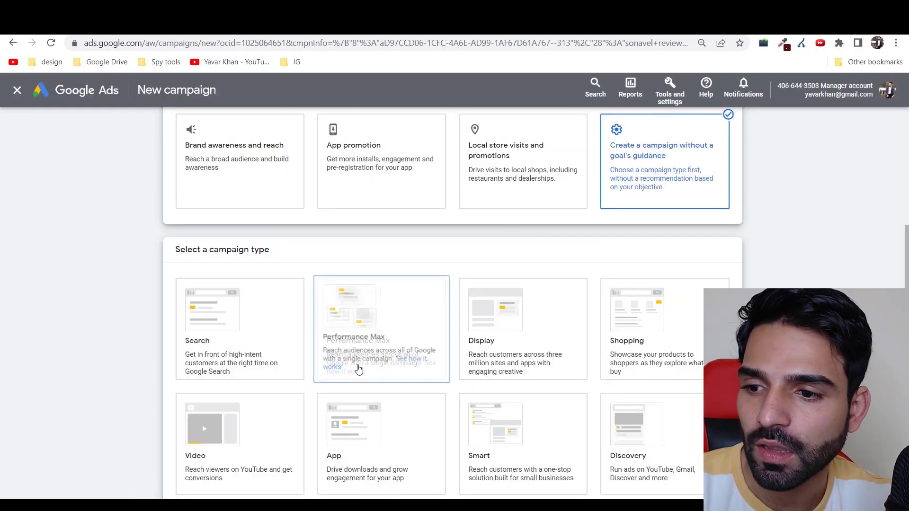
scroll(359, 369, "down", 2)
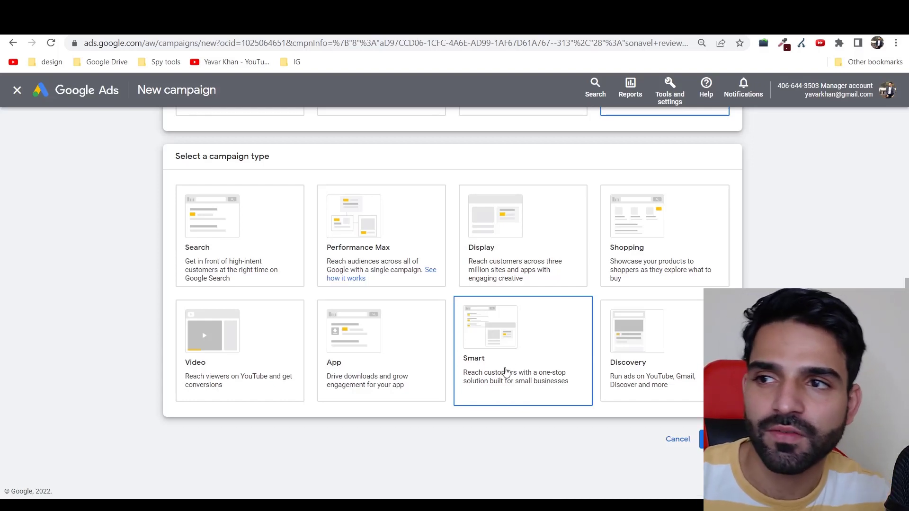
Circle the Ad labels on the Gmail Promotions snip in Snipping Tool and close it without saving
key("ctrl+t")
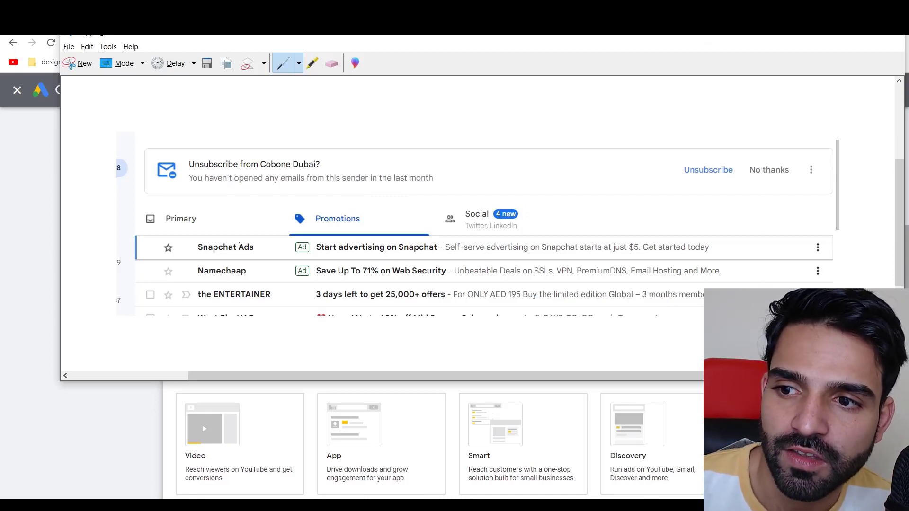
mouse_move(307, 226)
left_mouse_down()
mouse_move(313, 194)
mouse_move(236, 291)
left_mouse_up()
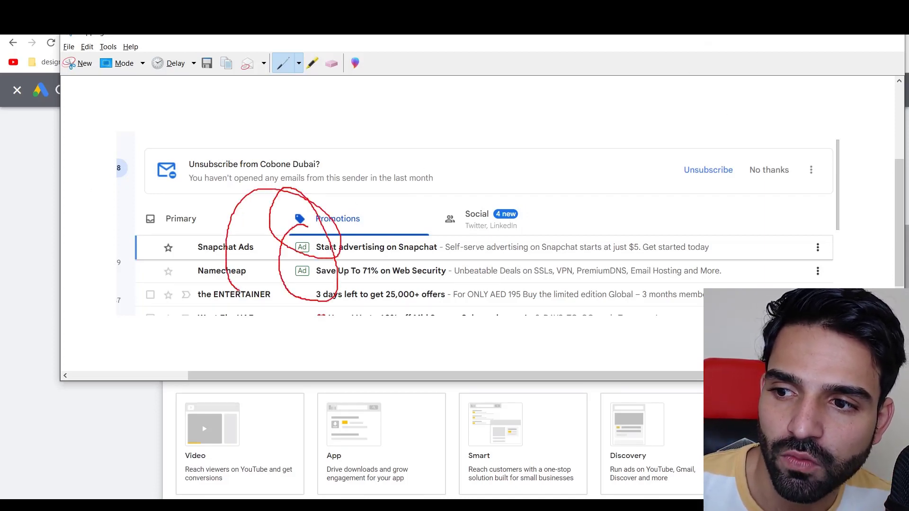
mouse_move(266, 195)
left_mouse_down()
mouse_move(282, 180)
mouse_move(260, 222)
left_mouse_up()
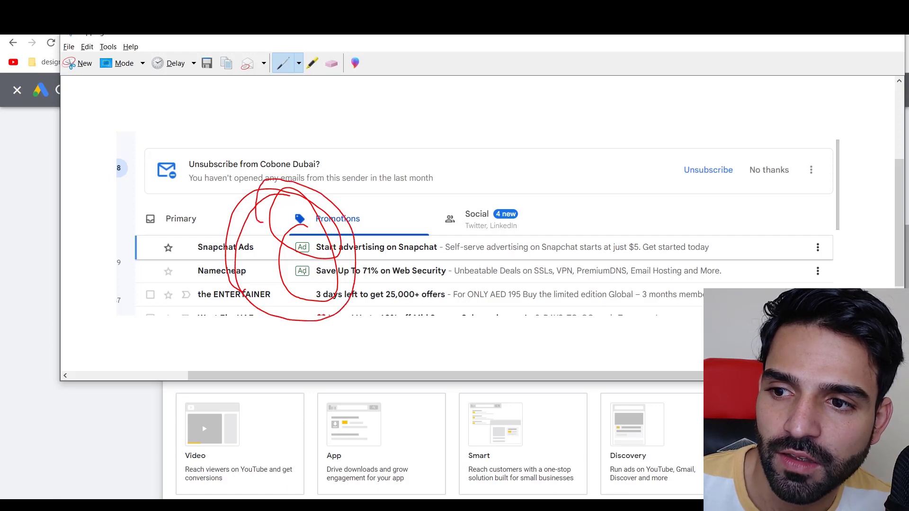
left_click(894, 37)
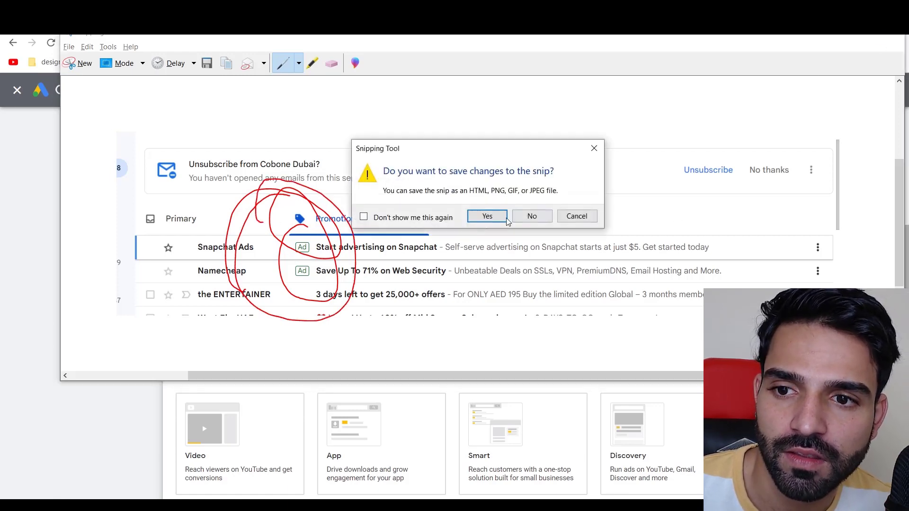
left_click(527, 214)
Try the Website traffic objective in Google Ads, then switch back to the option without a goal's guidance
scroll(313, 230, "up", 3)
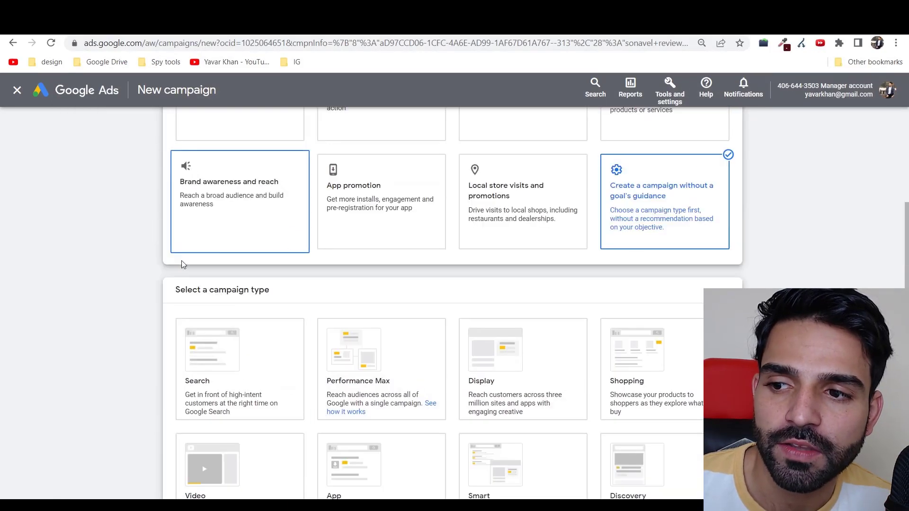
left_click(220, 340)
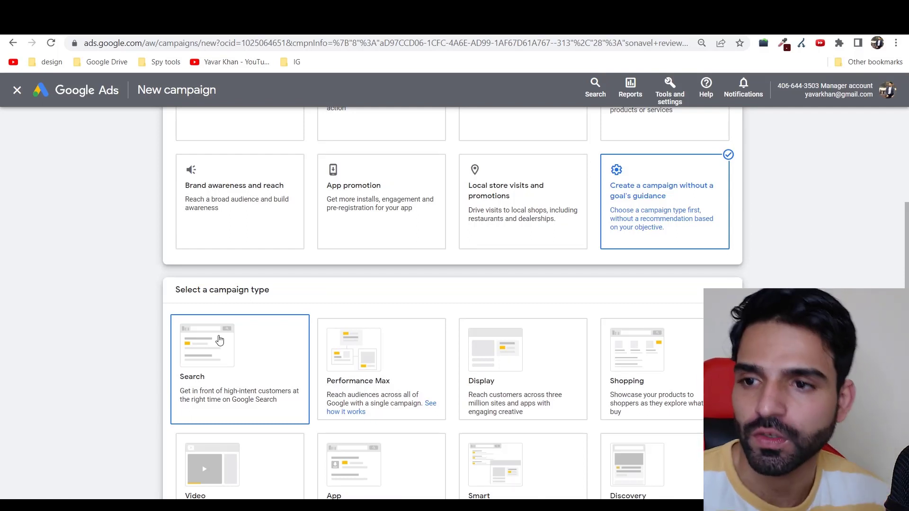
scroll(522, 270, "up", 3)
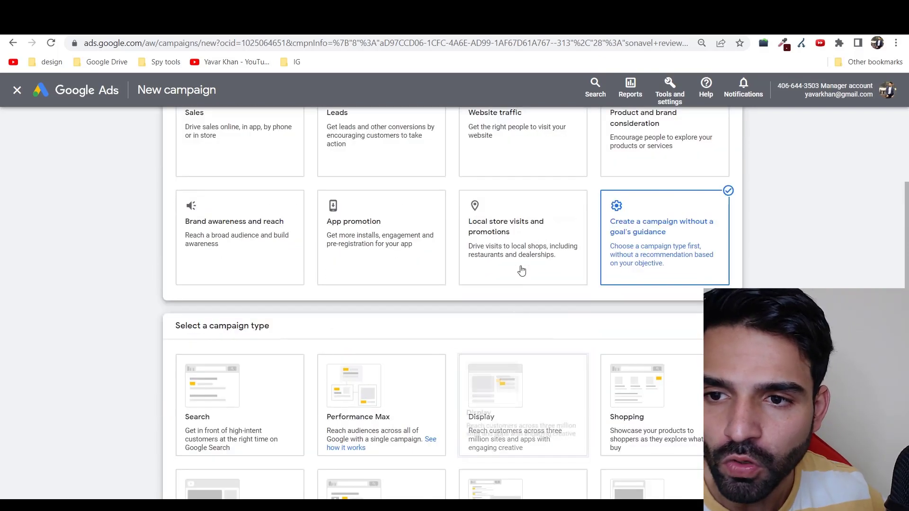
left_click(522, 264)
scroll(521, 284, "down", 2)
scroll(493, 287, "down", 4)
scroll(521, 266, "up", 3)
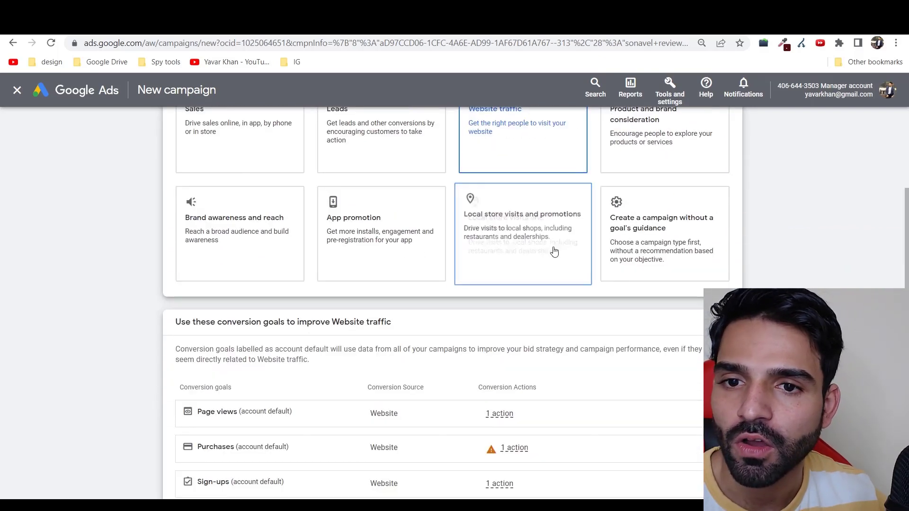
left_click(672, 254)
scroll(670, 255, "down", 3)
scroll(671, 257, "down", 1)
scroll(564, 219, "up", 5)
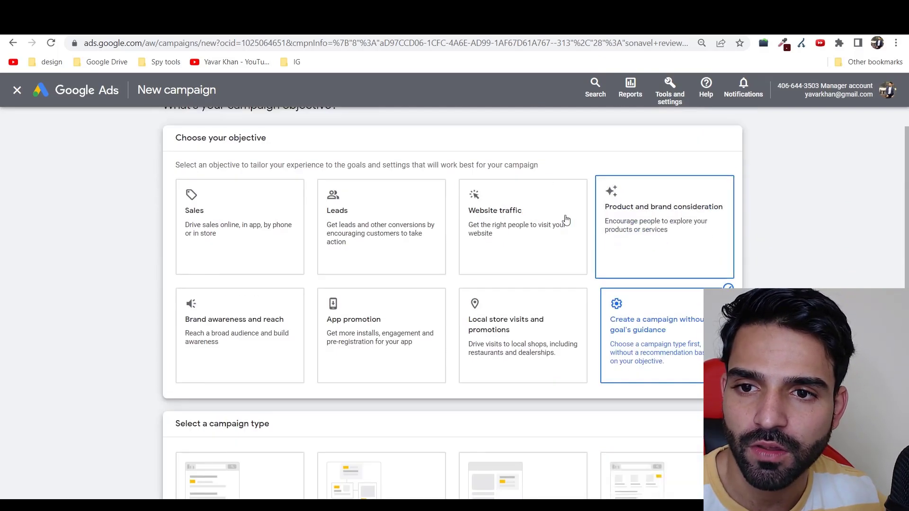
Select the Website traffic objective and the Search campaign type for the new campaign
left_click(563, 219)
scroll(544, 226, "down", 4)
scroll(447, 219, "down", 5)
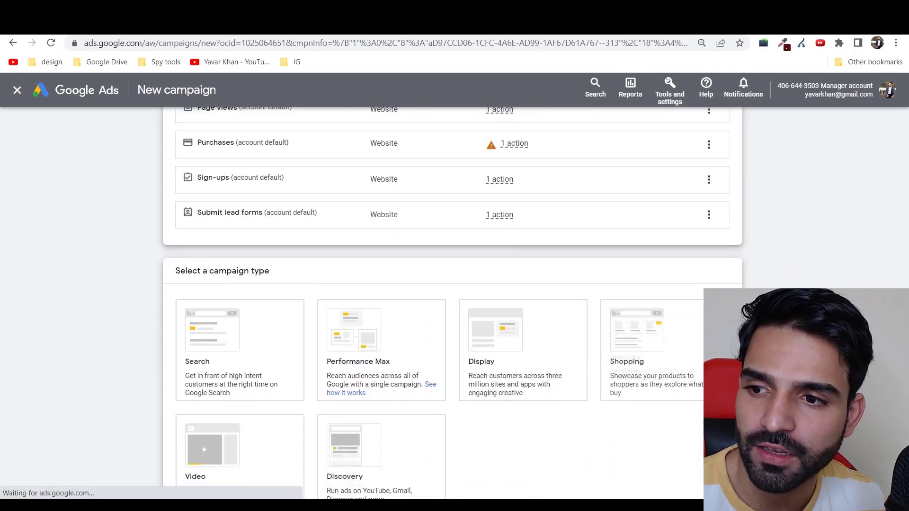
left_click(211, 393)
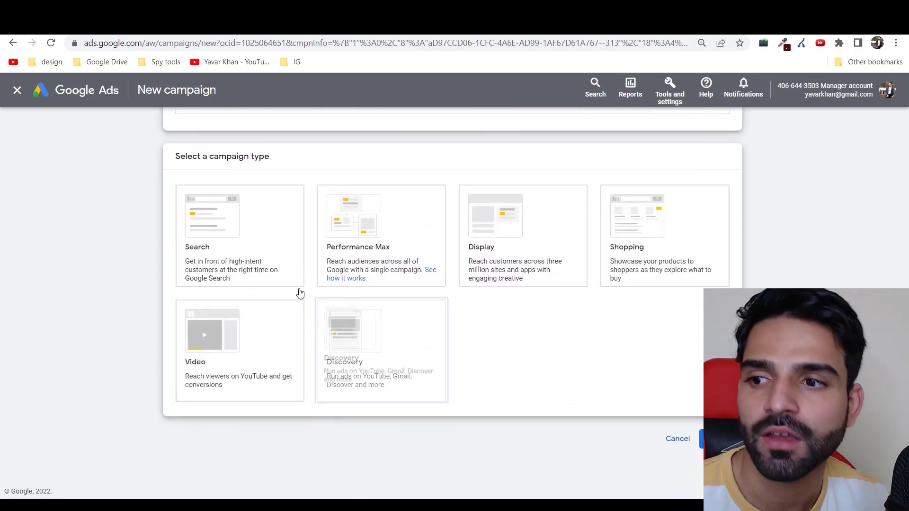
left_click(284, 282)
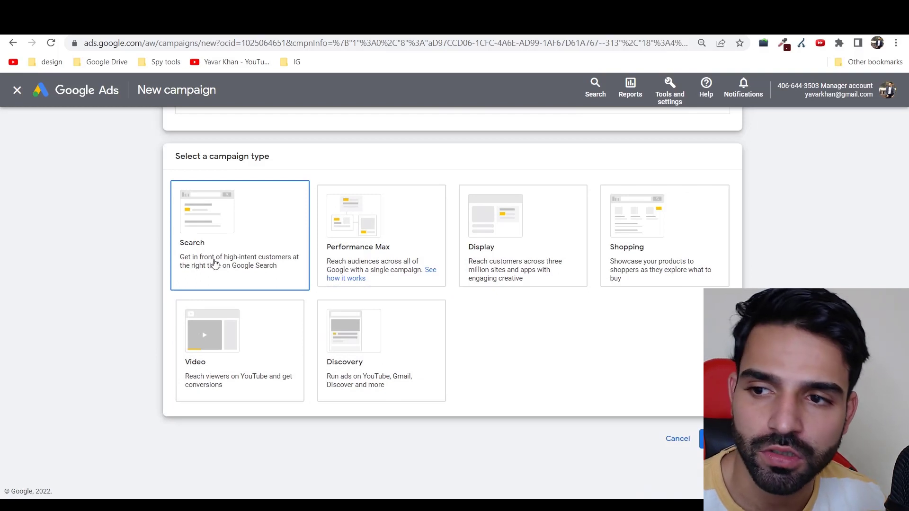
scroll(214, 264, "down", 4)
left_click(269, 372)
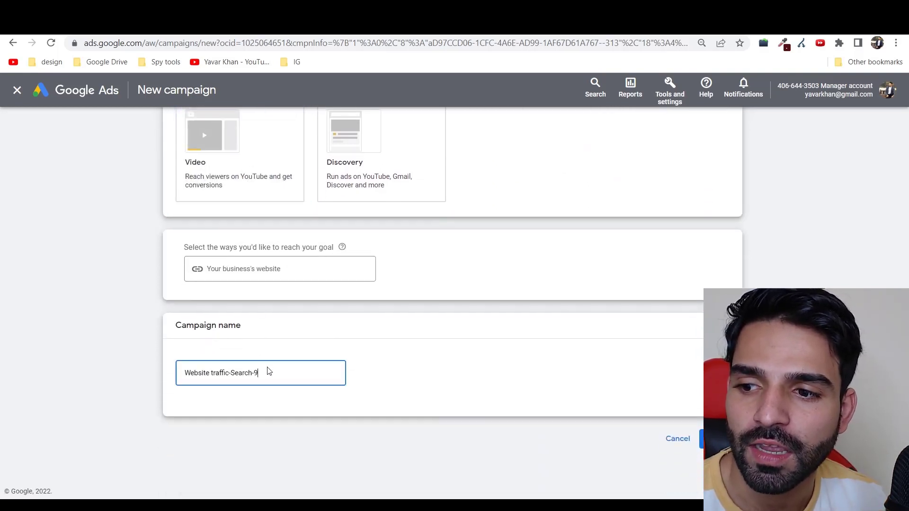
key("ctrl+a")
type("TES")
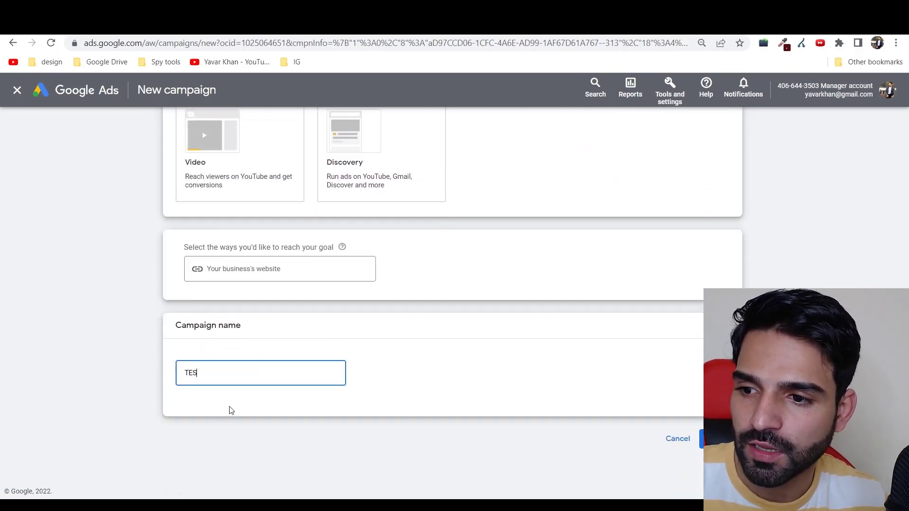
type("T gOOGLE")
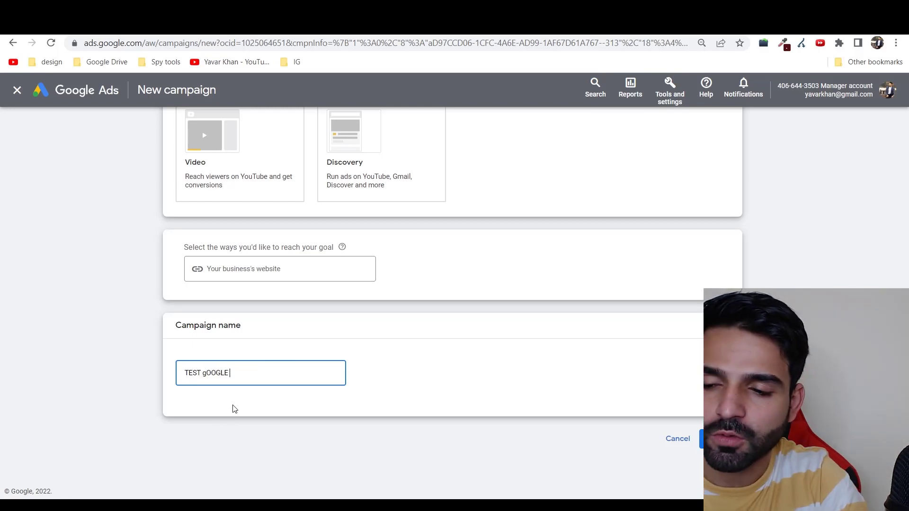
key("ctrl+a")
type("tE")
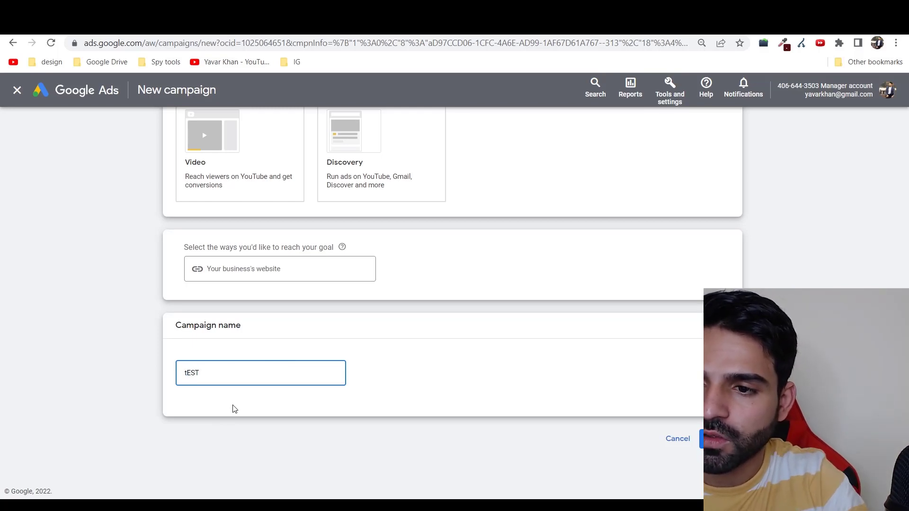
Name the campaign "Branded H&M" using the Branded label copied from the Excel plan, and start it as new rather than from a saved draft
key("alt+Tab")
left_click(468, 228)
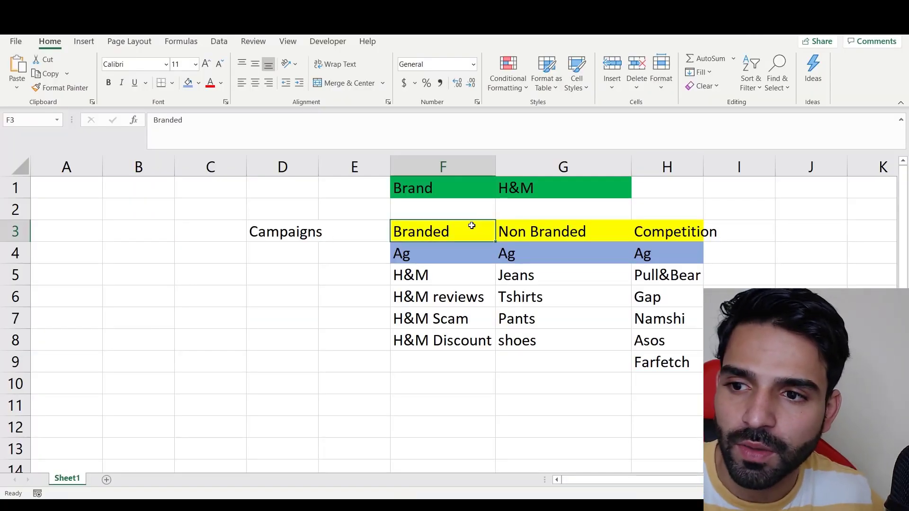
key("ctrl+c")
key("alt+Tab")
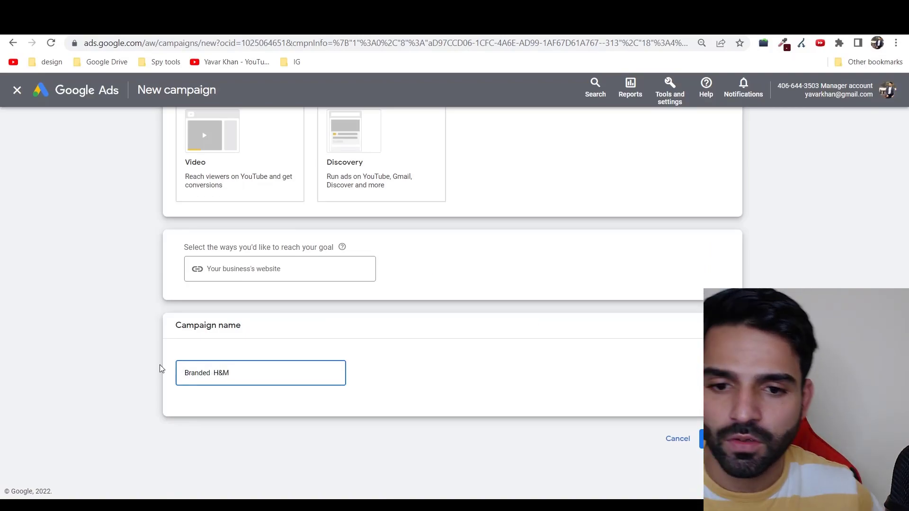
left_click(719, 439)
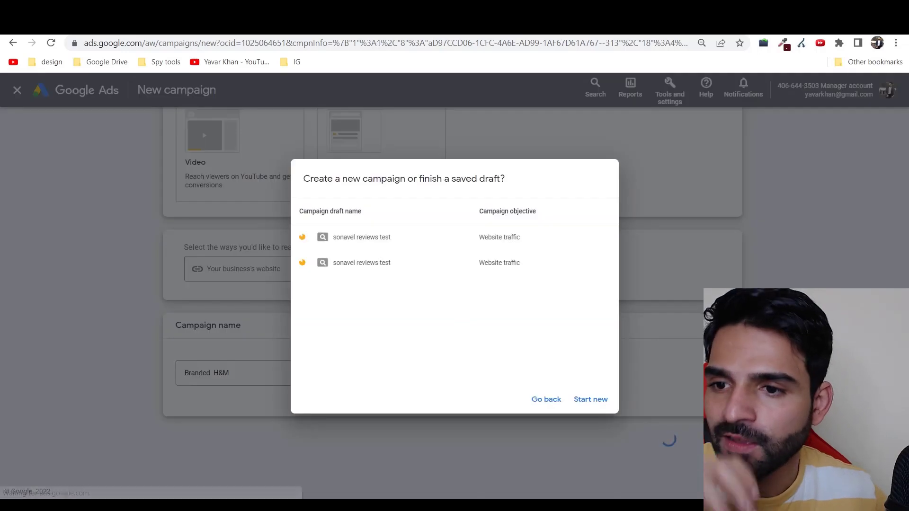
left_click(582, 400)
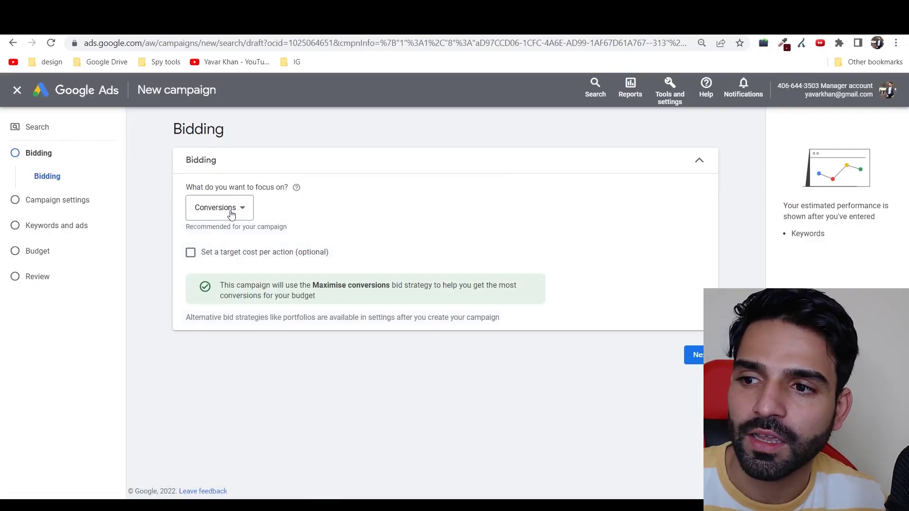
Set the bidding focus to Clicks with a maximum CPC bid limit of US$1 and continue to the campaign settings
left_click(231, 215)
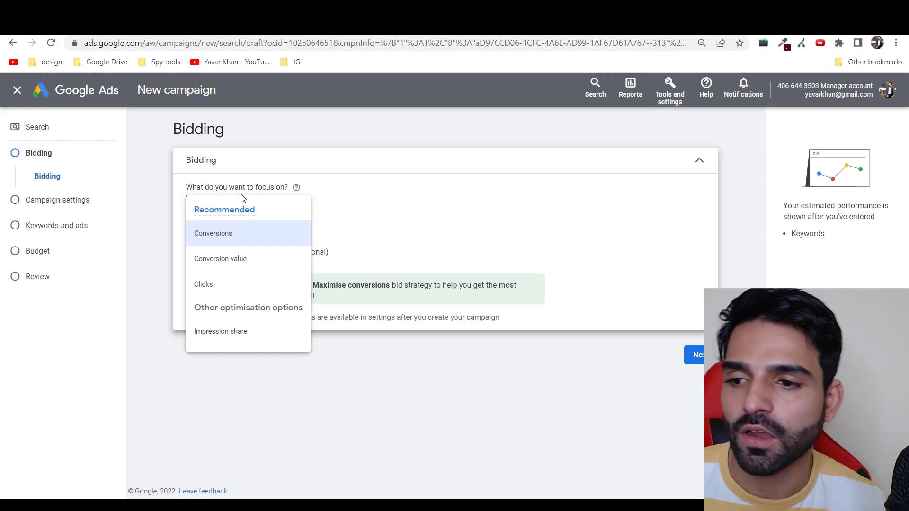
left_click(236, 293)
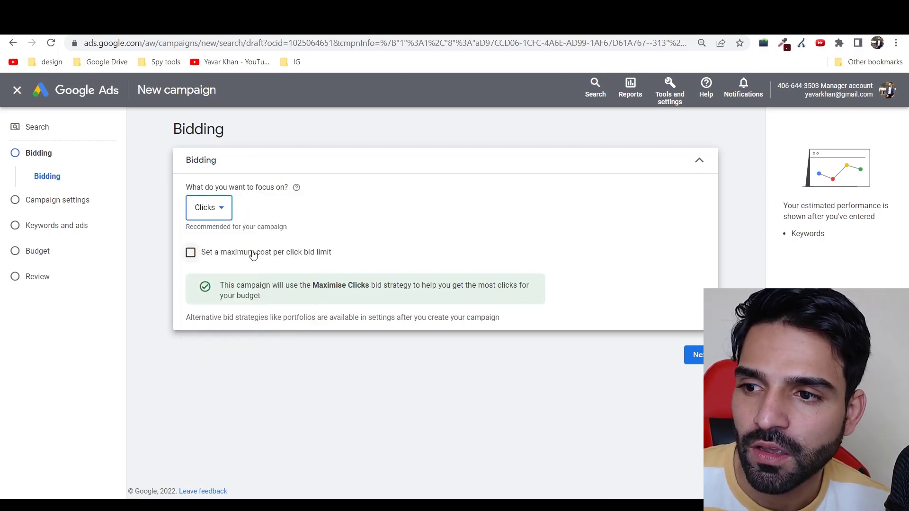
left_click(191, 253)
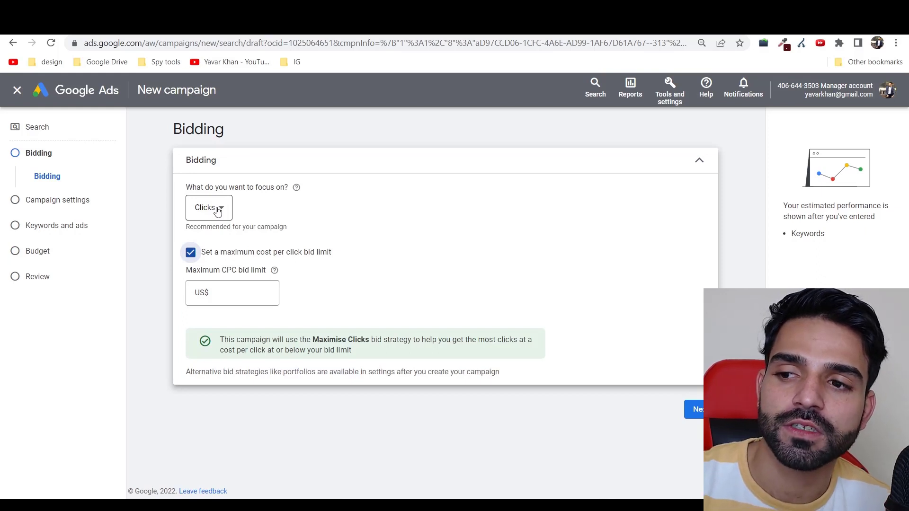
left_click(234, 295)
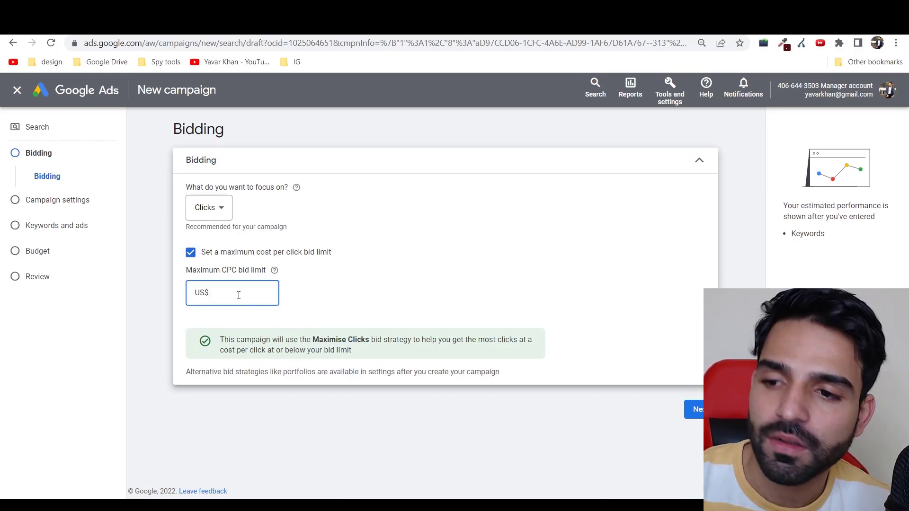
type("1")
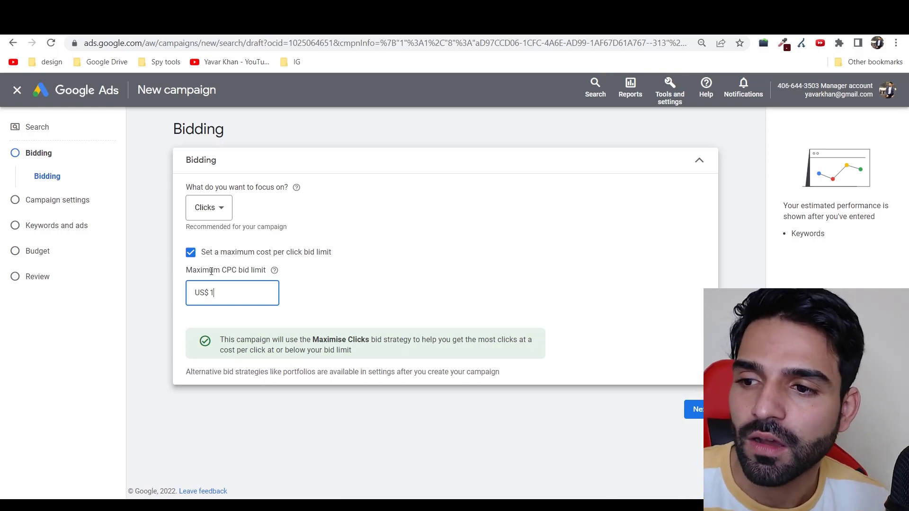
left_click(694, 409)
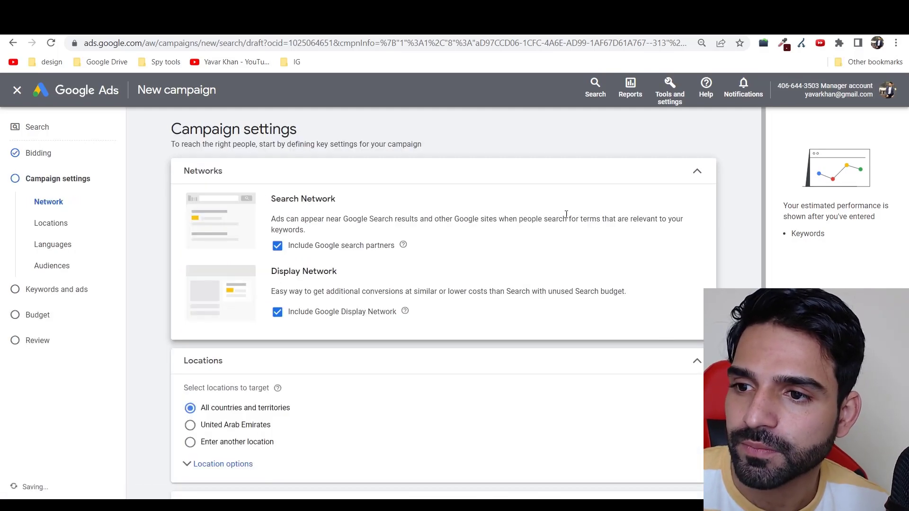
Exclude the Google Display Network from the campaign and keep Google search partners included
left_click(277, 312)
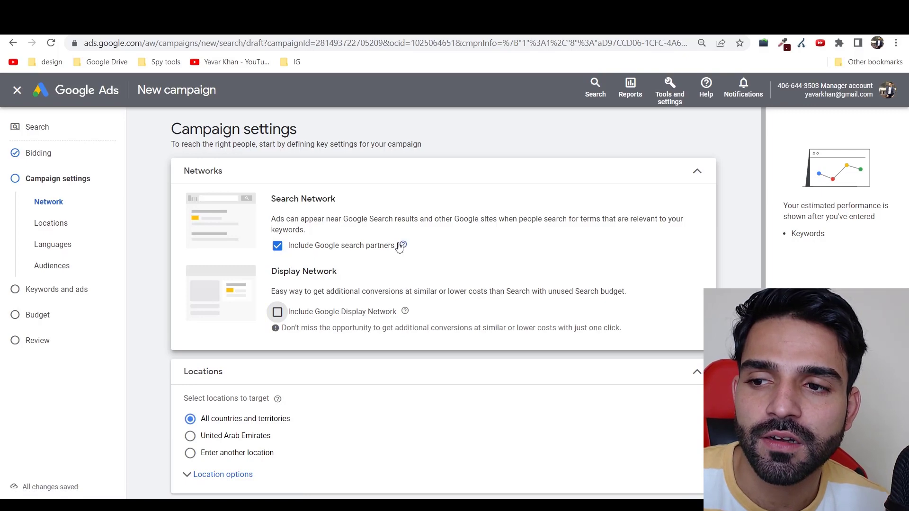
left_click(278, 246)
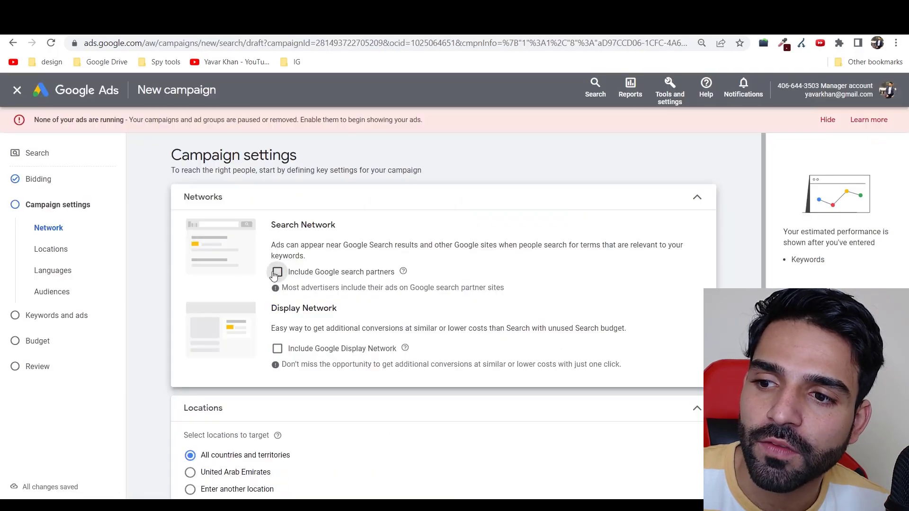
left_click(277, 273)
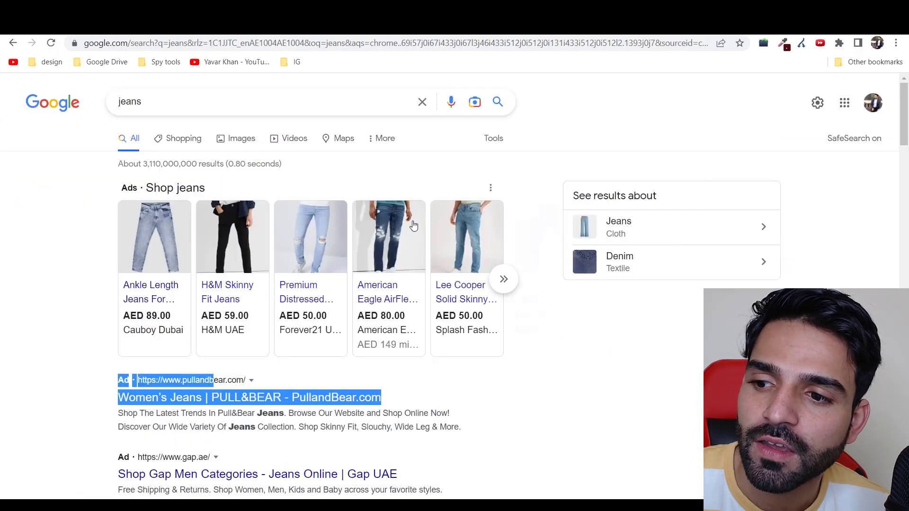
Review the ads and other listings in the Google results for "jeans"
scroll(290, 344, "down", 10)
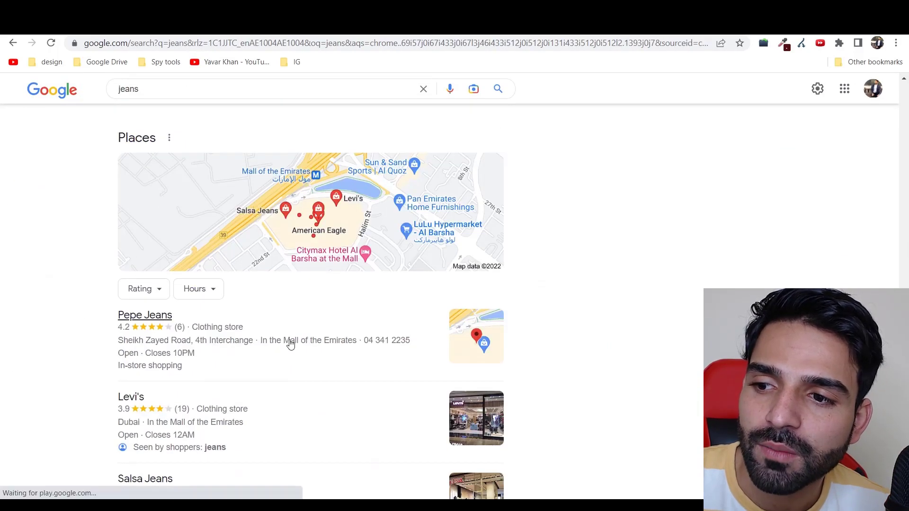
scroll(284, 356, "down", 15)
scroll(280, 361, "up", 10)
scroll(256, 237, "up", 4)
scroll(193, 312, "down", 9)
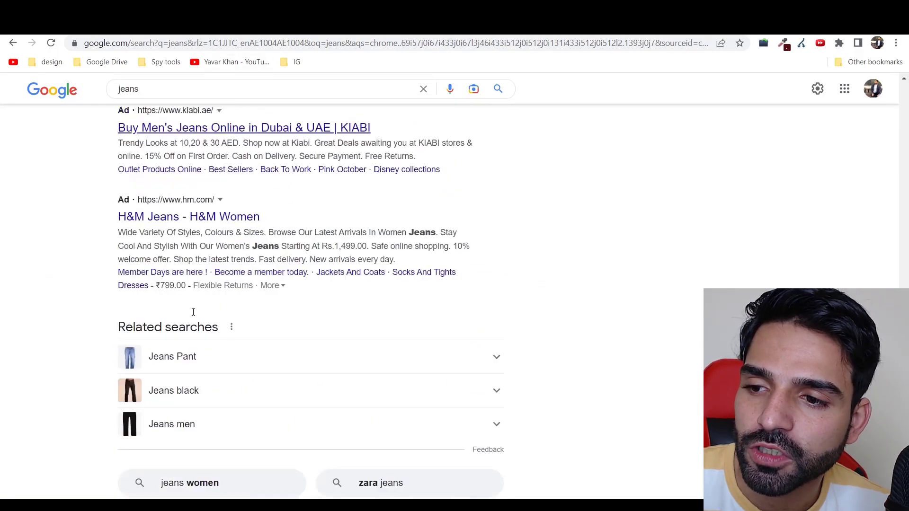
scroll(193, 312, "up", 9)
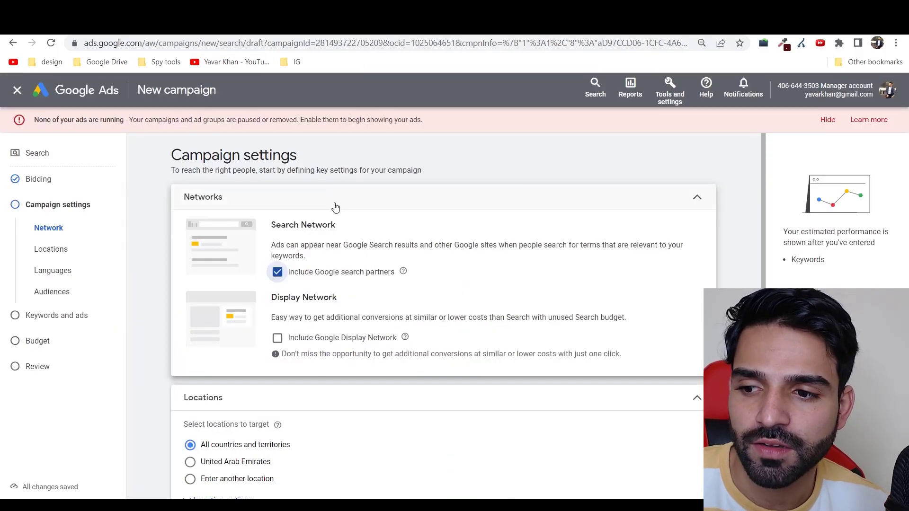
Set the campaign's target location to United Arab Emirates
scroll(336, 199, "down", 2)
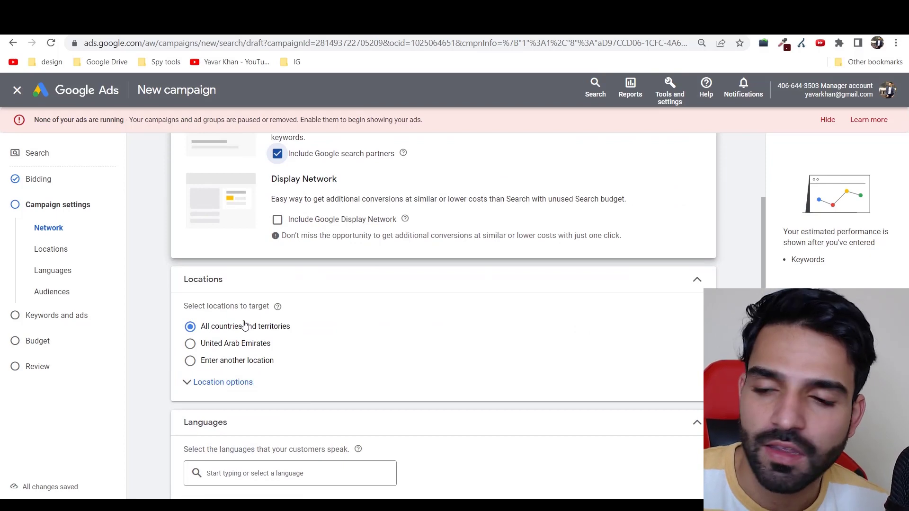
left_click(236, 349)
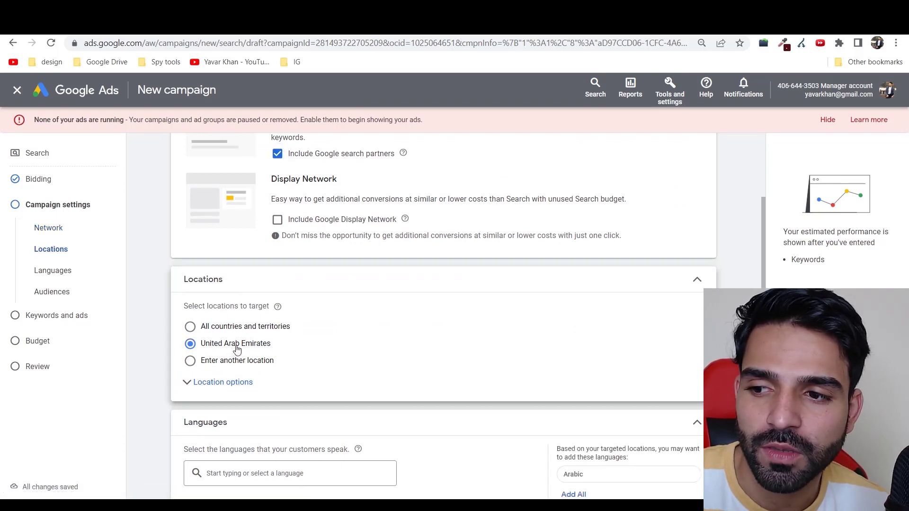
scroll(237, 349, "down", 4)
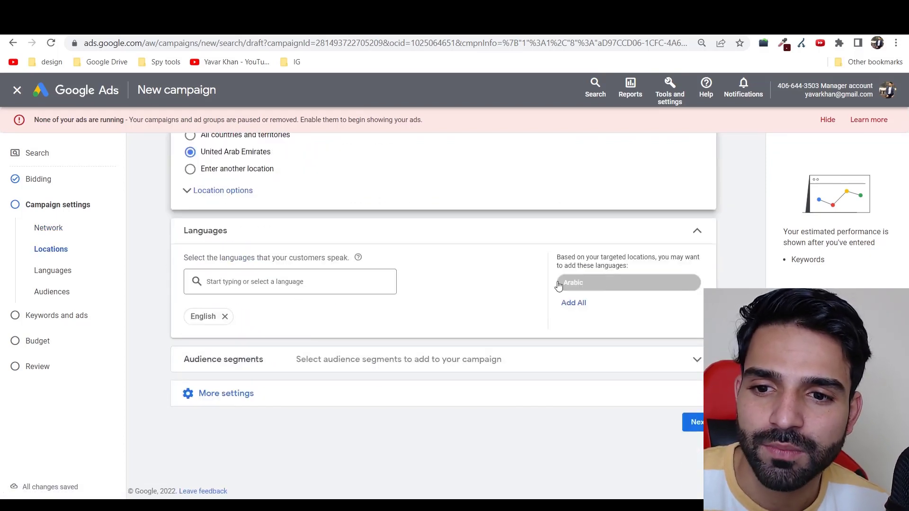
Add the suggested Arabic language to the campaign and remove it again
left_click(561, 285)
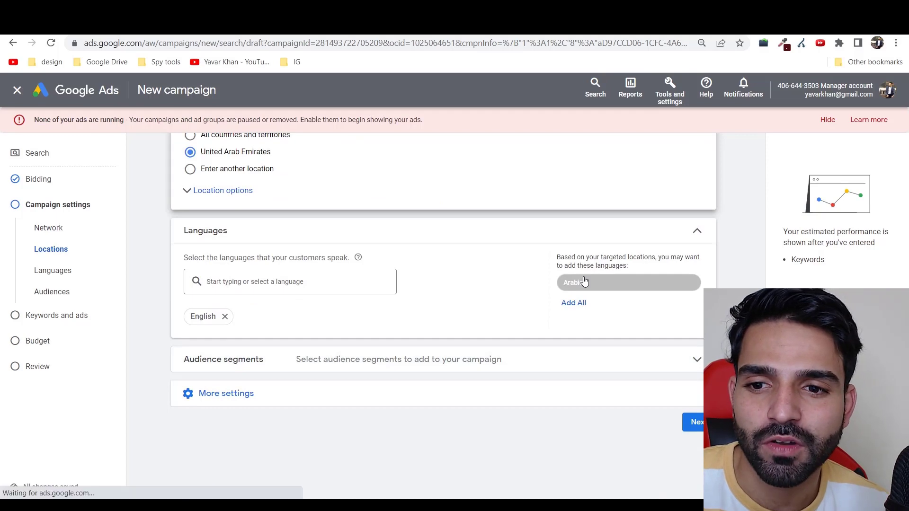
left_click(292, 281)
left_click(511, 309)
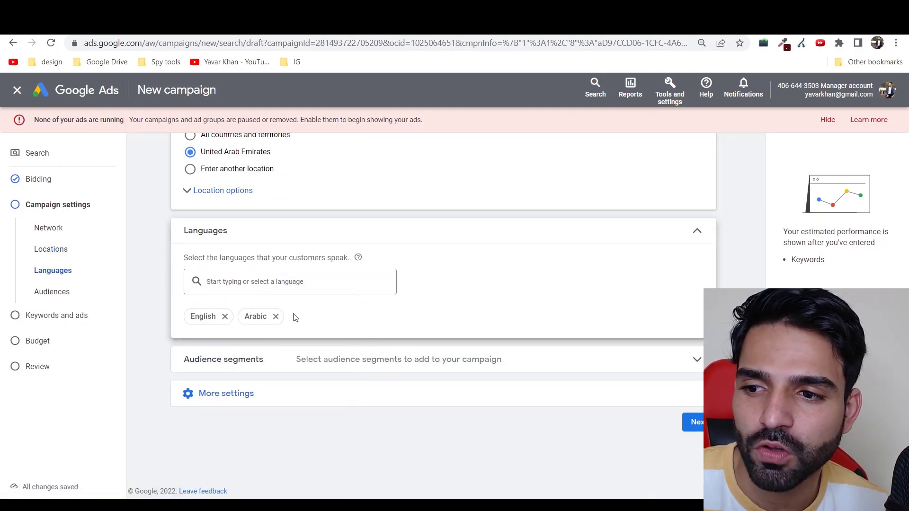
left_click(276, 317)
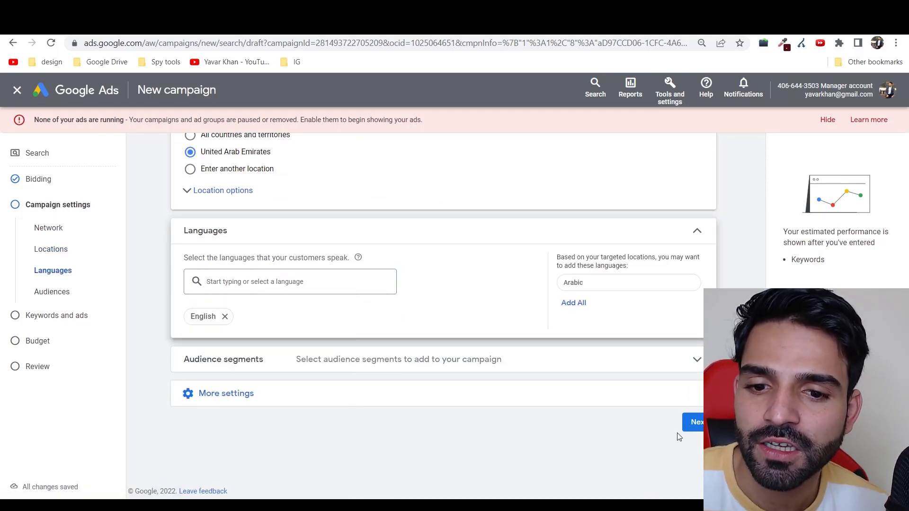
Continue to the keywords and ads settings and look through the ad group's keyword, headline, description and sitelink fields
left_click(690, 423)
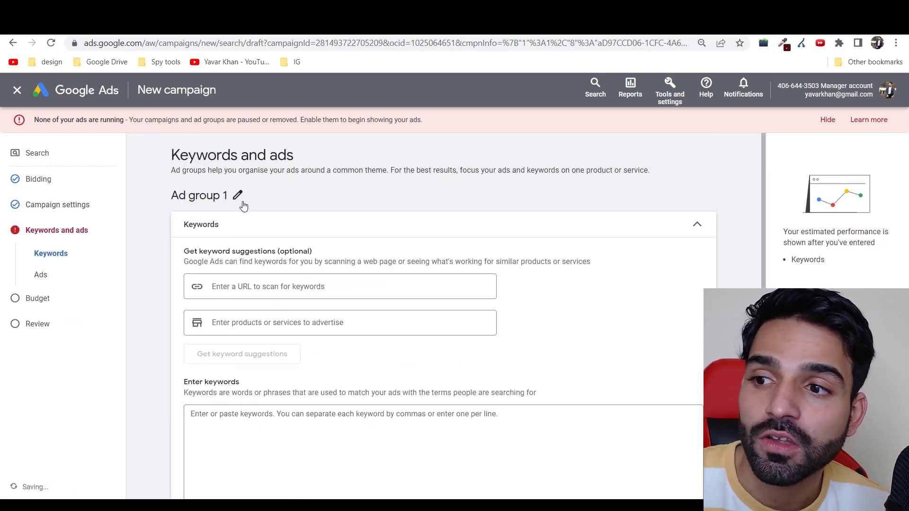
scroll(442, 215, "down", 6)
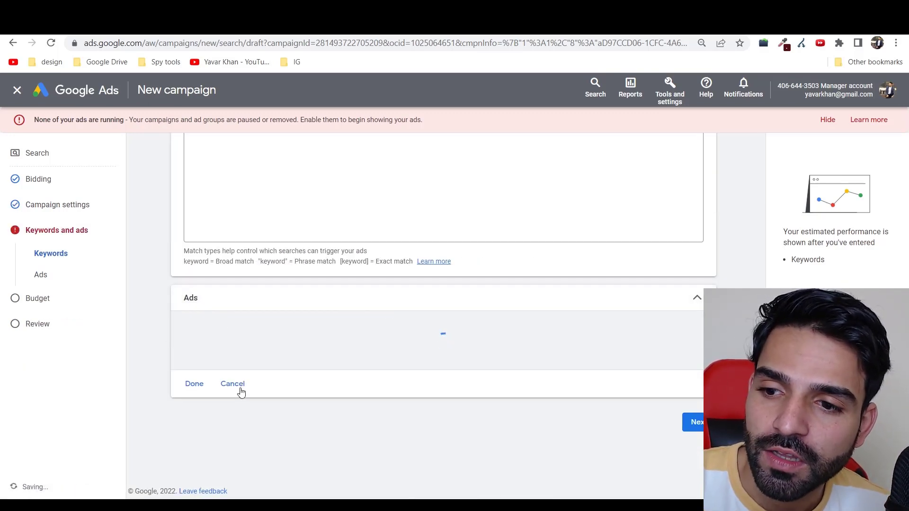
scroll(234, 368, "down", 3)
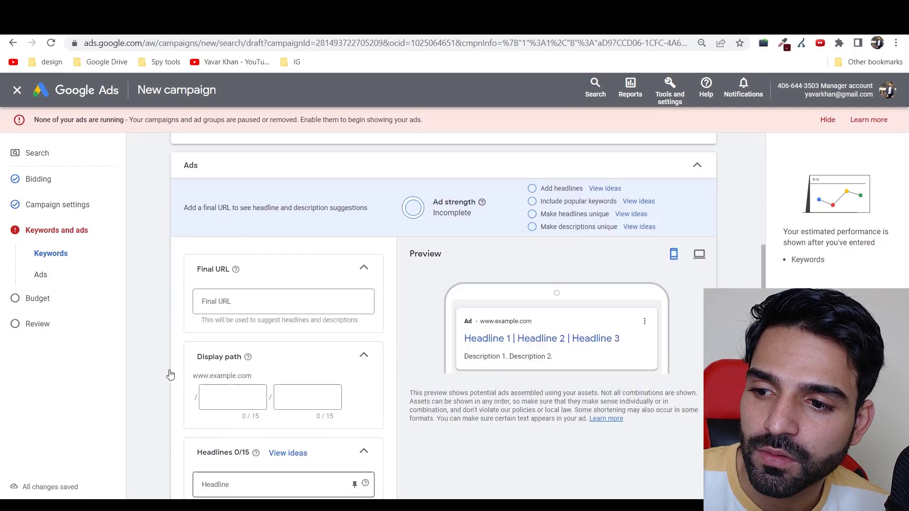
scroll(161, 379, "down", 3)
scroll(142, 377, "down", 9)
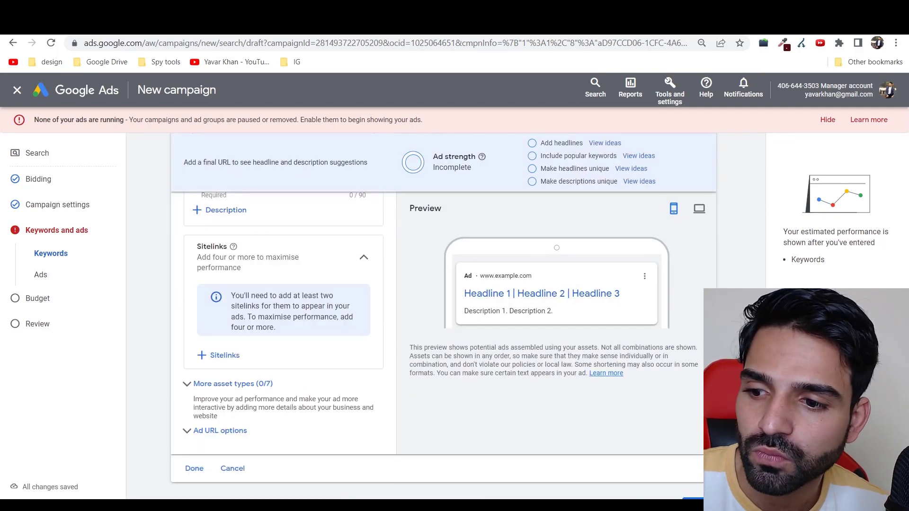
scroll(436, 385, "down", 2)
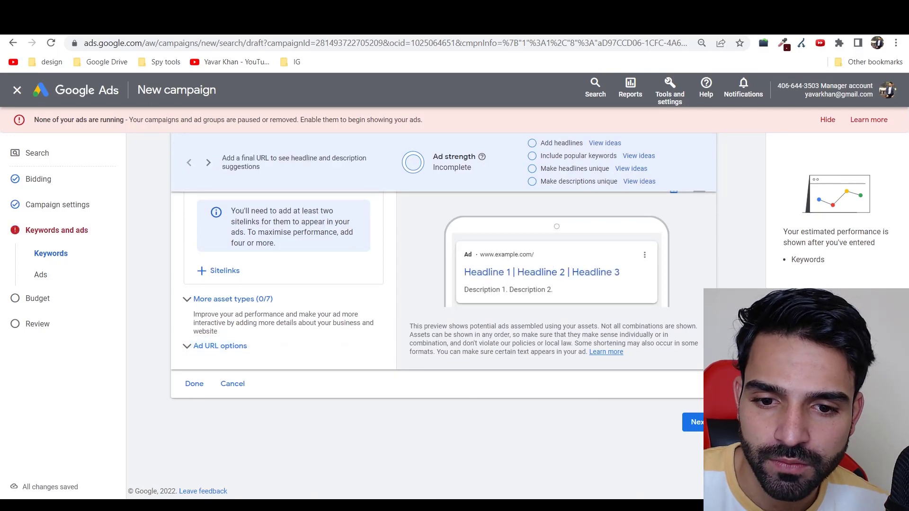
scroll(284, 346, "up", 15)
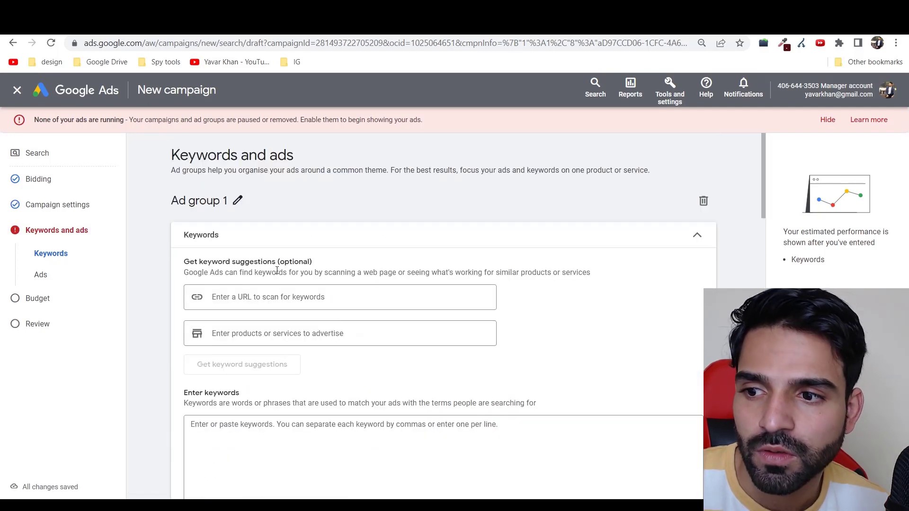
Remove Ad group 1 from the new campaign
left_click(284, 334)
left_click(237, 201)
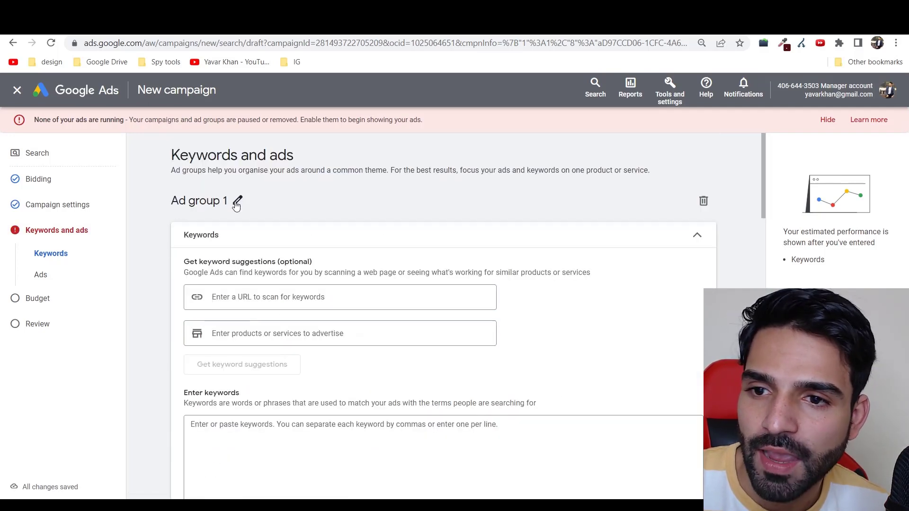
left_click(703, 205)
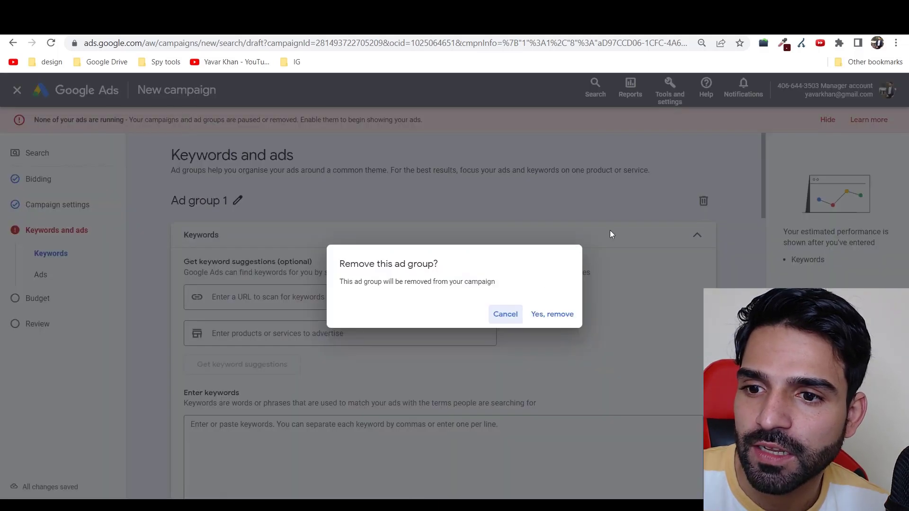
left_click(548, 316)
left_click(422, 354)
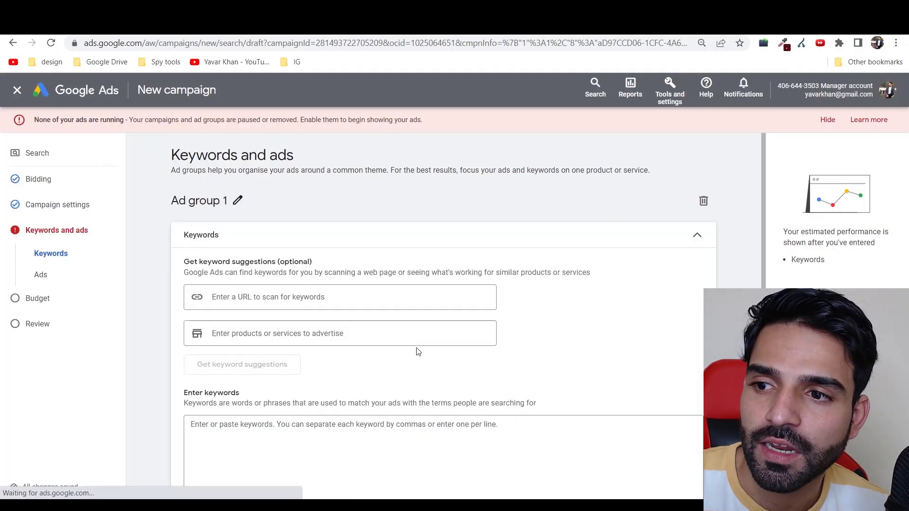
Rename Ad group 1 as "Branded AG"
left_click(238, 200)
key("alt+Tab")
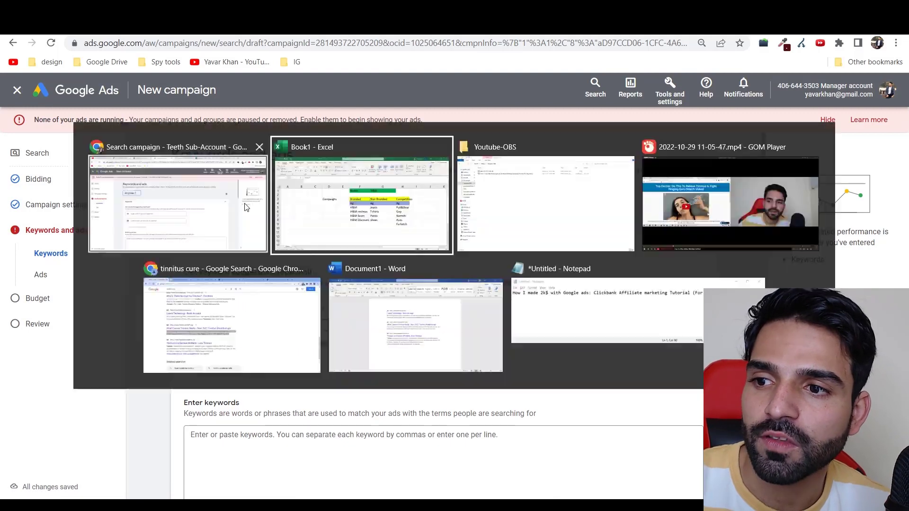
key("alt+Tab")
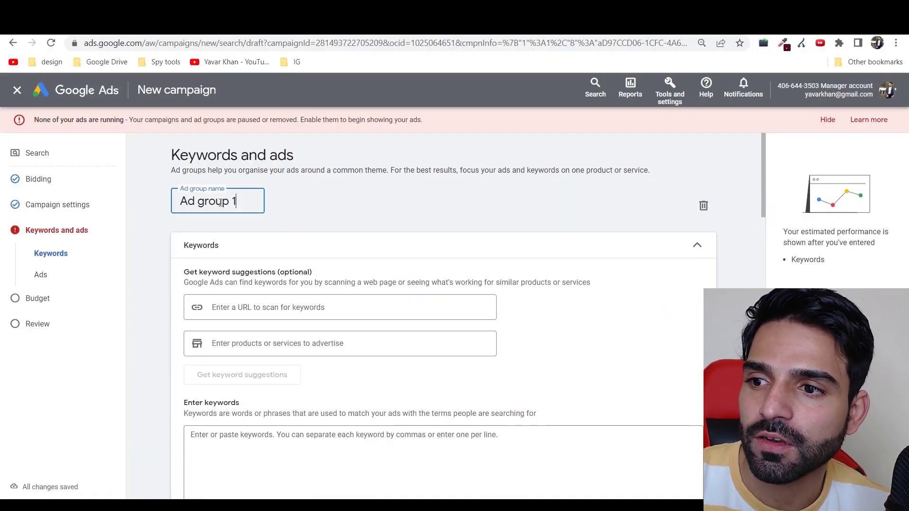
key("ctrl+a")
left_click(242, 202)
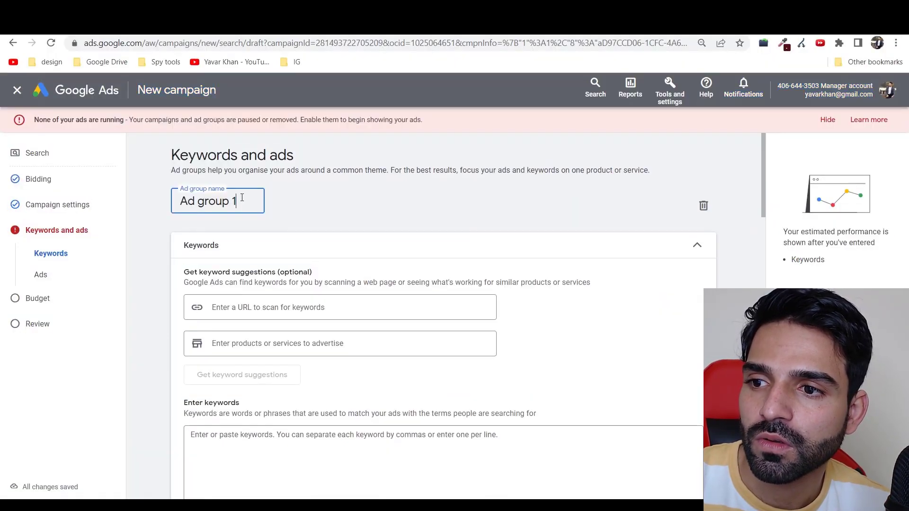
key("alt+Tab")
key("alt+Tab")
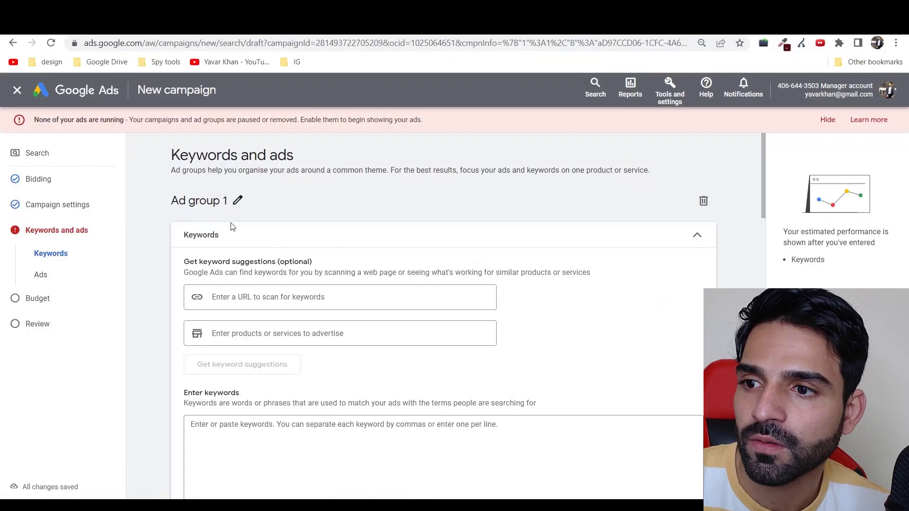
key("ctrl+a")
type("Branded")
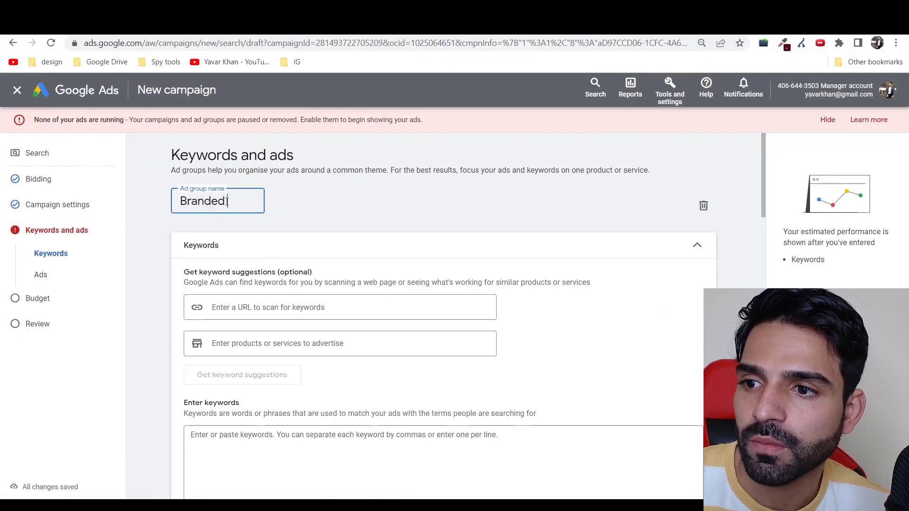
Copy the four H&M keywords under Branded in the Excel plan and paste them into the ad group's keyword list in Google Ads
key("alt+Tab")
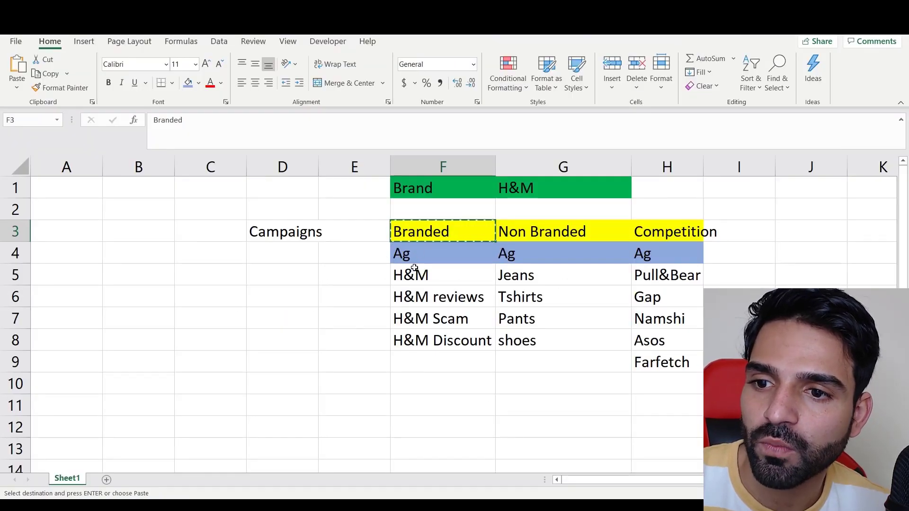
left_click_drag(414, 269, 417, 341)
key("ctrl+c")
key("alt+Tab")
scroll(309, 345, "down", 3)
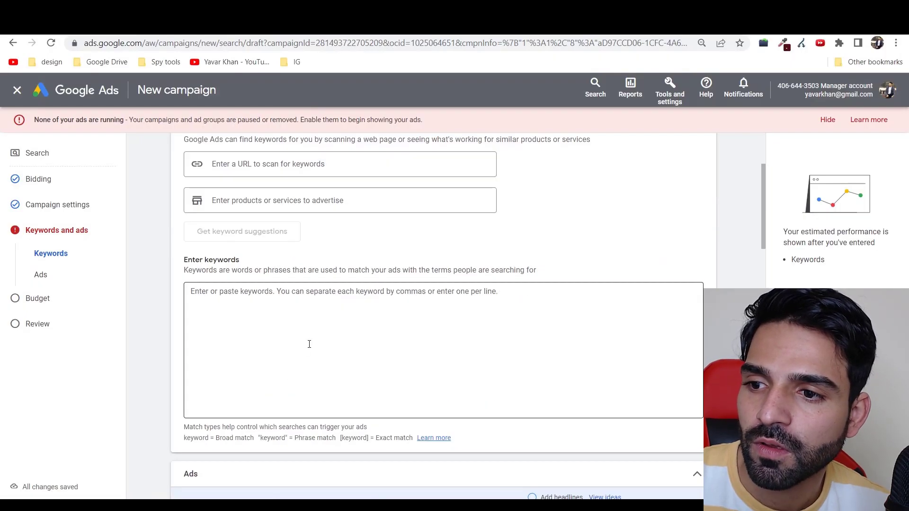
left_click(310, 344)
key("ctrl+v")
Open keywordmatchtypetool.com in a new browser tab and look at its word lists and match type options
key("ctrl+t")
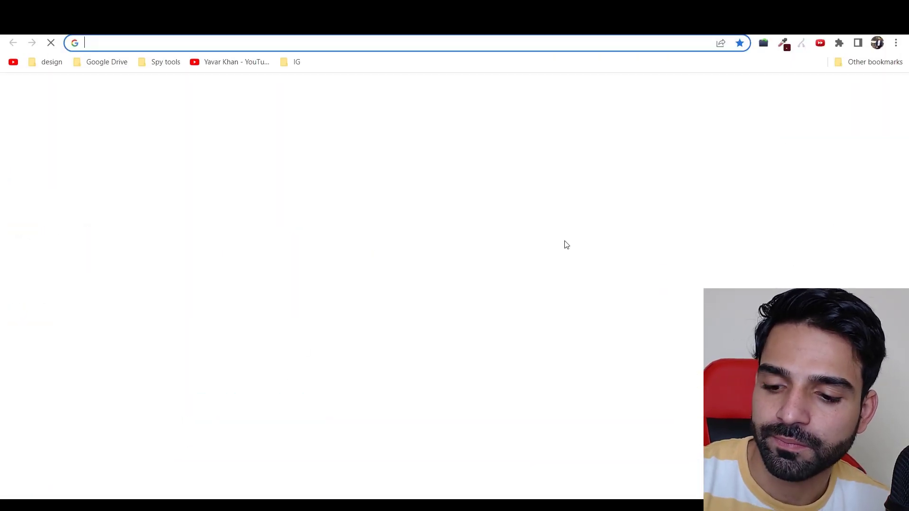
type("keywordmatchtypetool.com")
left_click(201, 67)
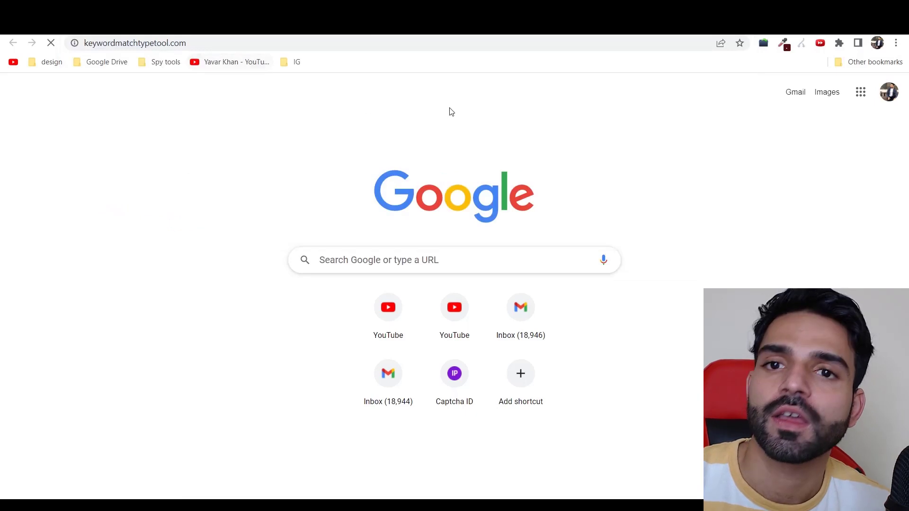
left_click(251, 183)
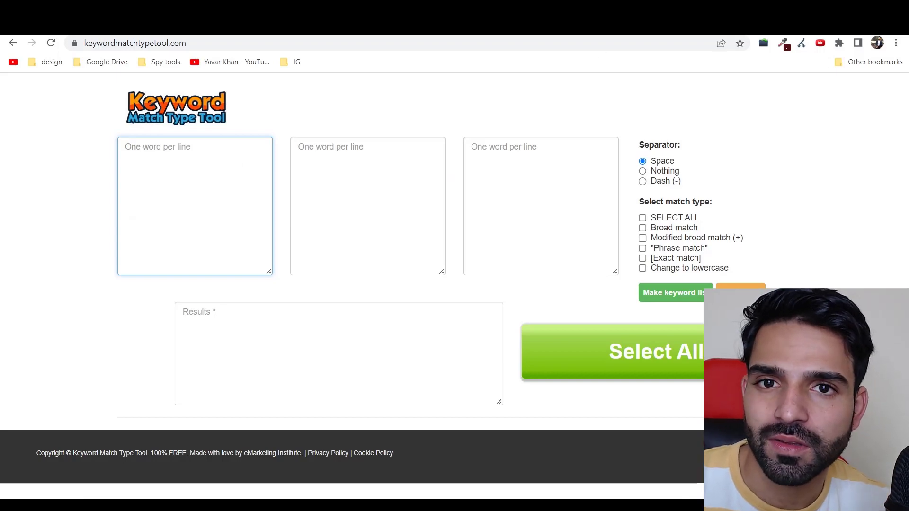
Search Google for "keyword match types" in another new tab and view the image results
key("ctrl+t")
type("k")
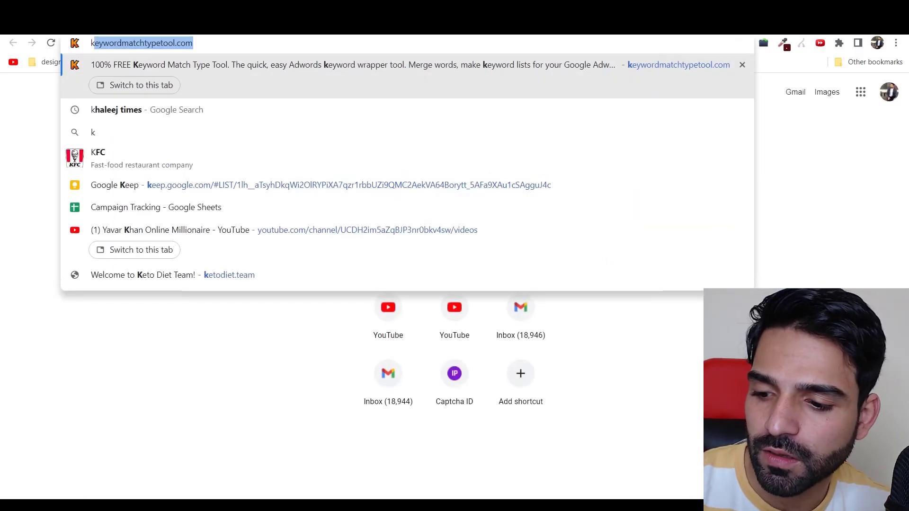
type("eyword mat")
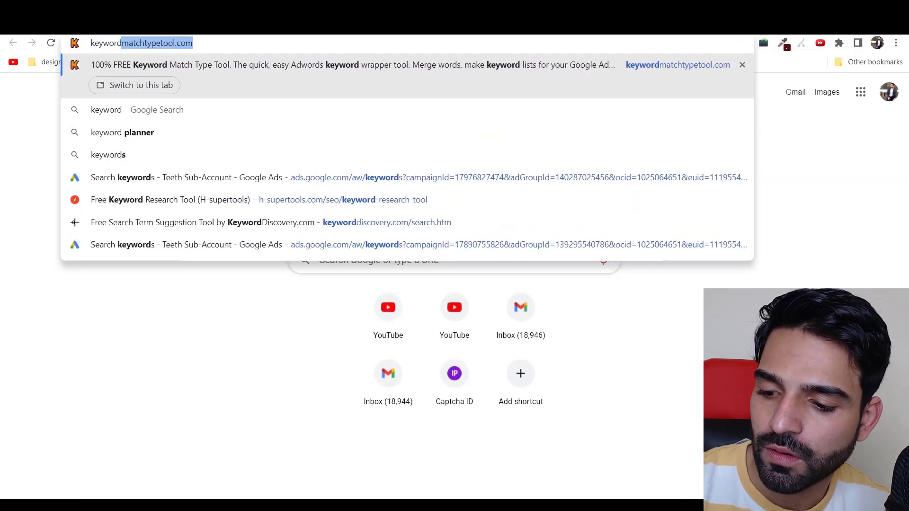
type("ch type")
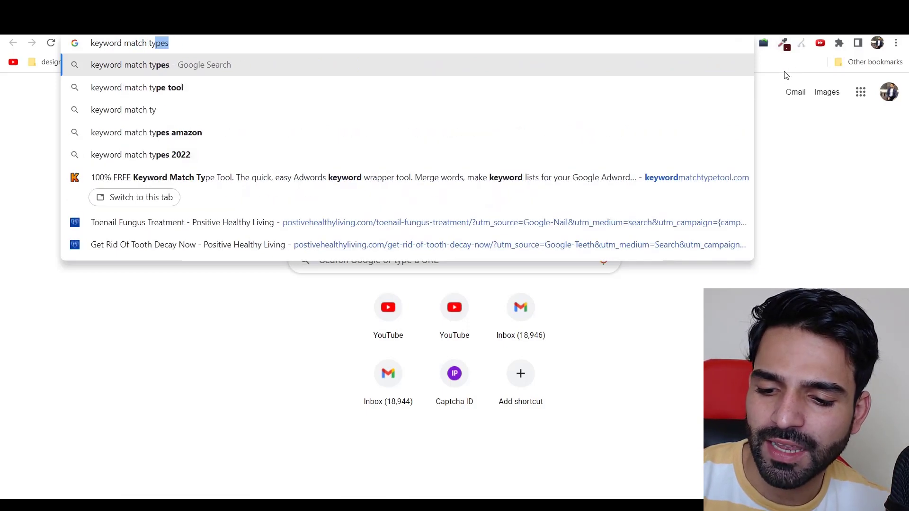
key("Return")
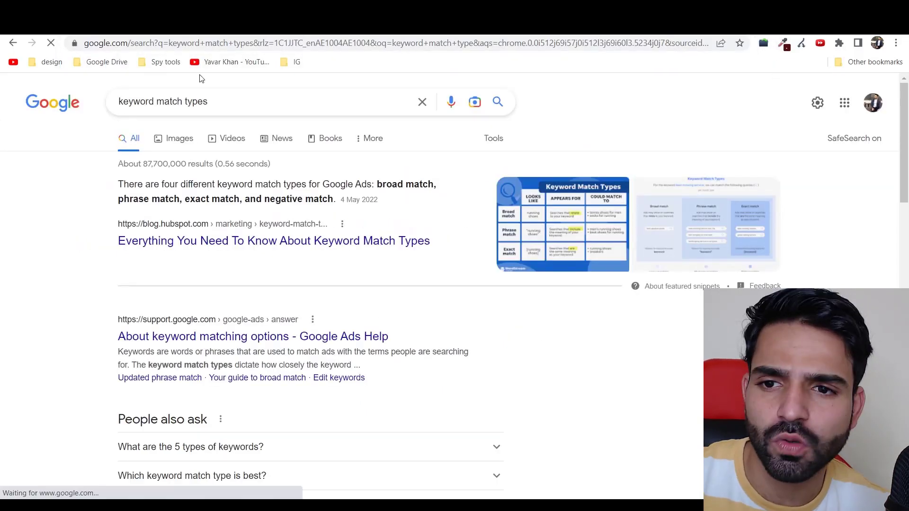
left_click(184, 142)
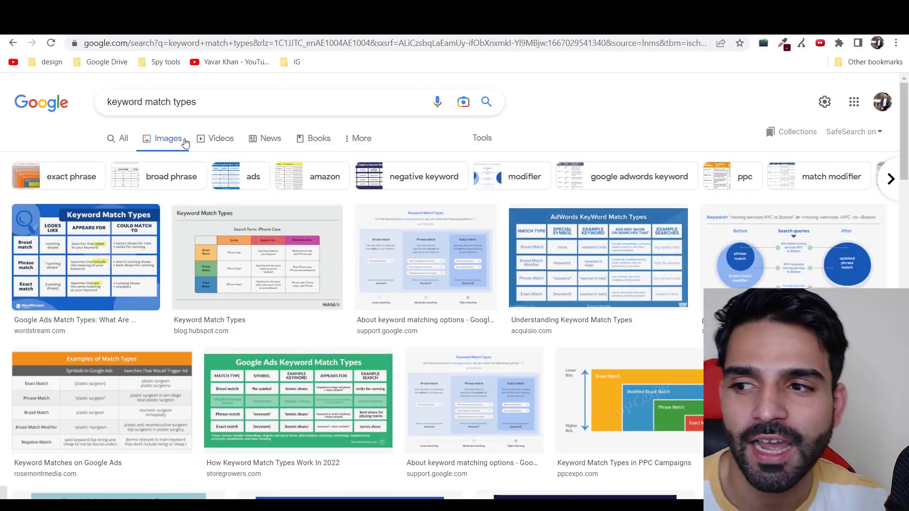
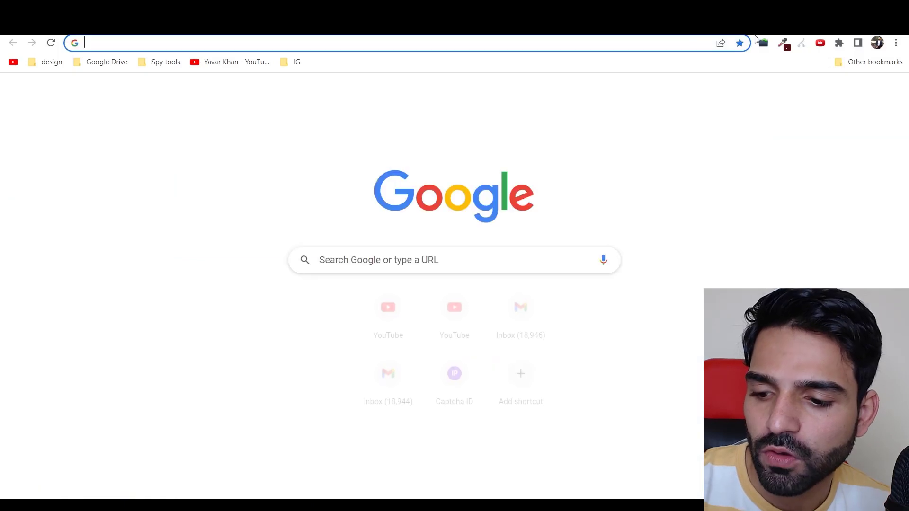
Visit the account owner's personal website and enter its address as the ad's final URL in Google Ads
type("yavarkhan.com")
key("Return")
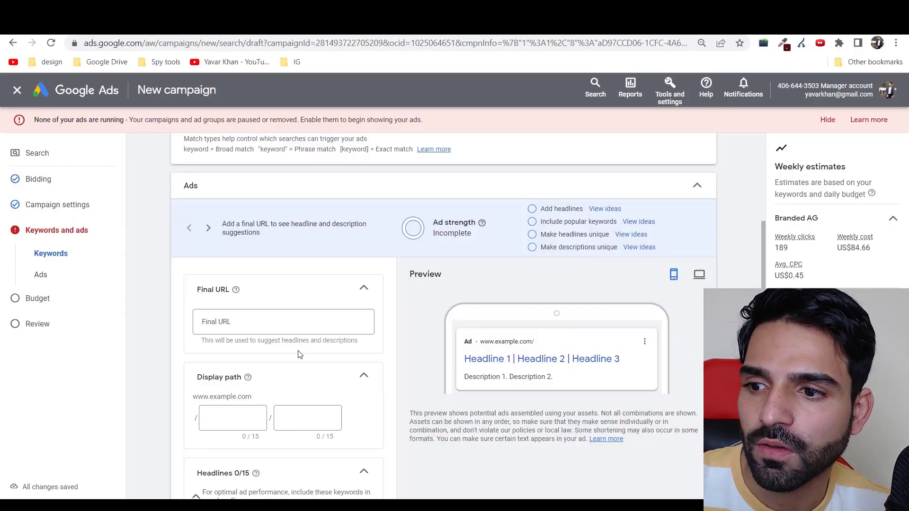
left_click(317, 322)
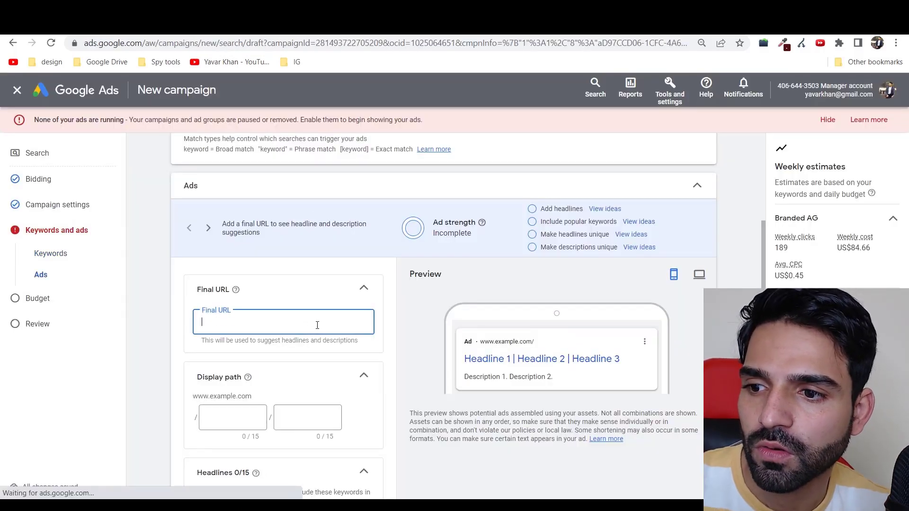
type("https://yavarkhan.com/")
Enter "Clothing" as the ad's first display path and clear it again
left_click(246, 418)
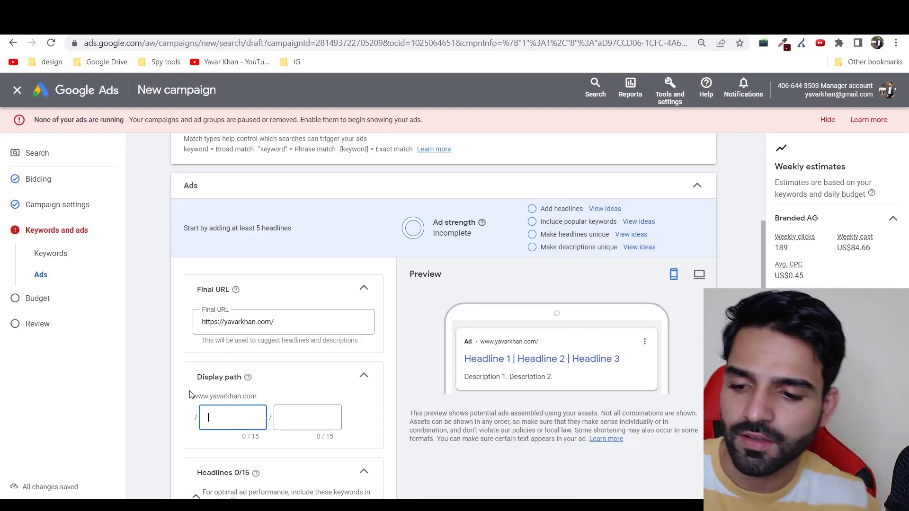
type("Clothin")
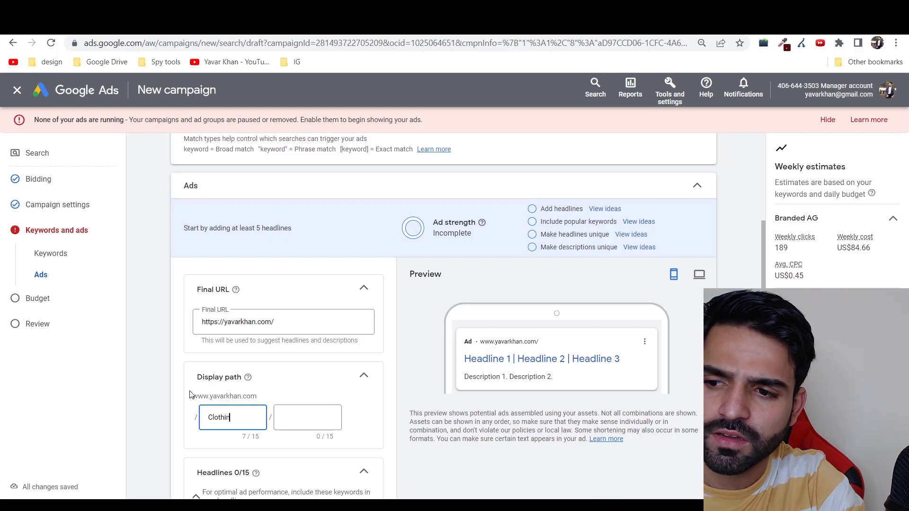
type("g")
key("Tab")
left_click(264, 416)
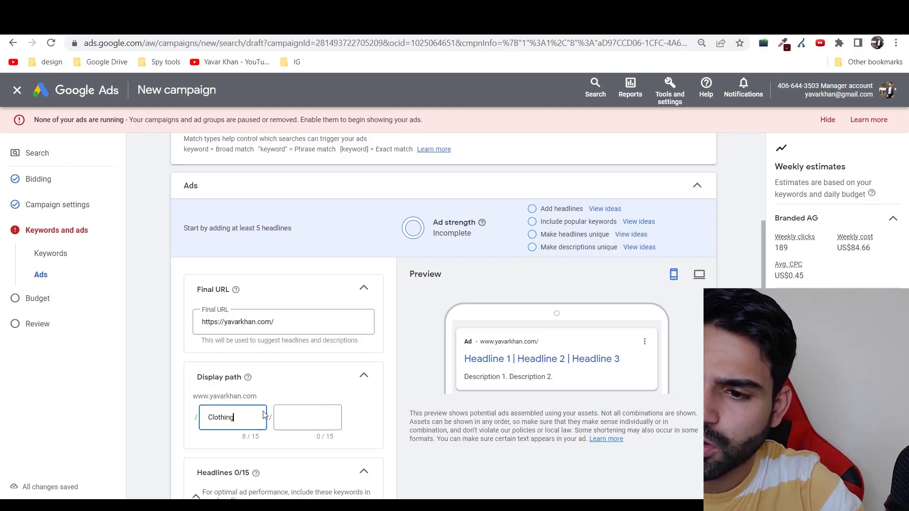
key("BackSpace")
key("BackSpace")
key("BackSpace")
key("BackSpace")
key("BackSpace")
key("BackSpace")
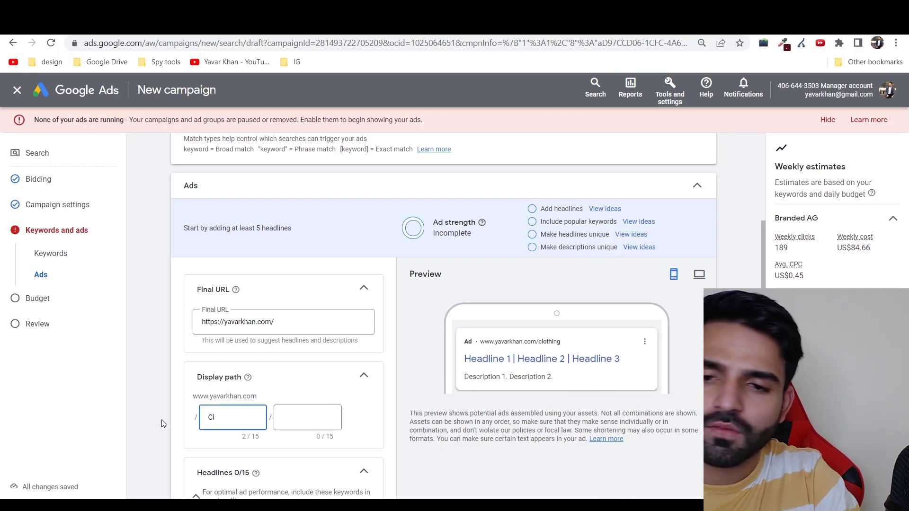
key("BackSpace")
key("BackSpace")
Enter "H&M" as the ad's first headline
scroll(356, 316, "down", 3)
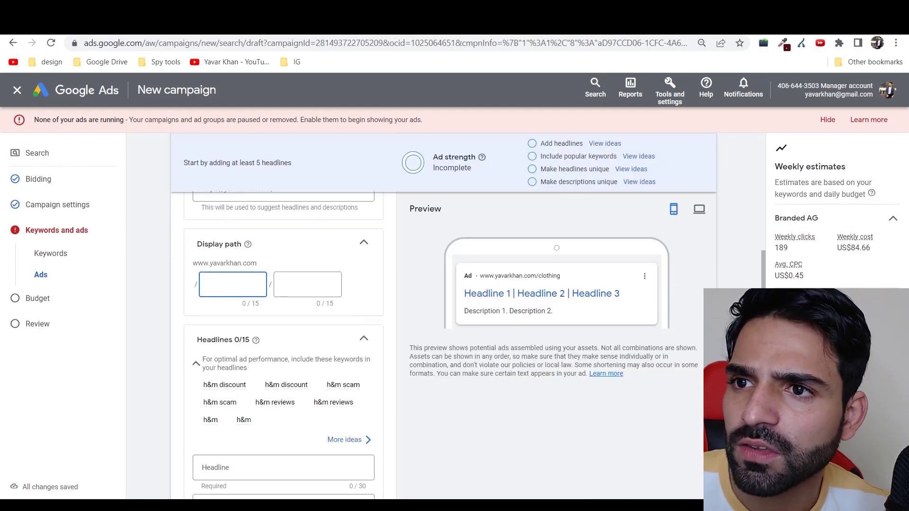
scroll(247, 361, "down", 3)
left_click(263, 337)
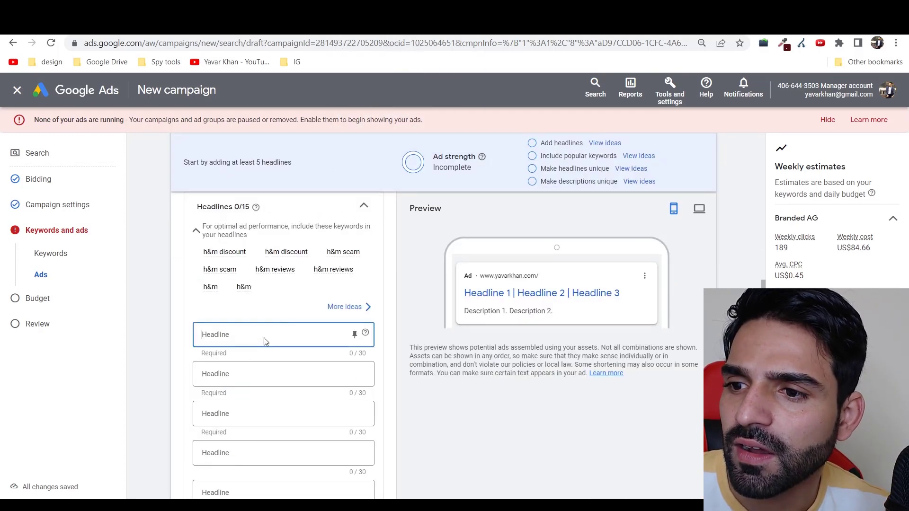
left_click(254, 337)
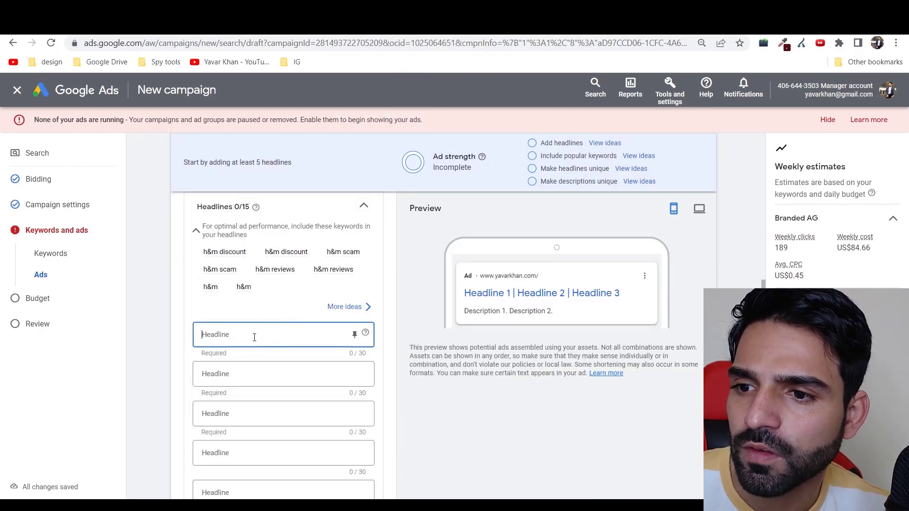
type("H")
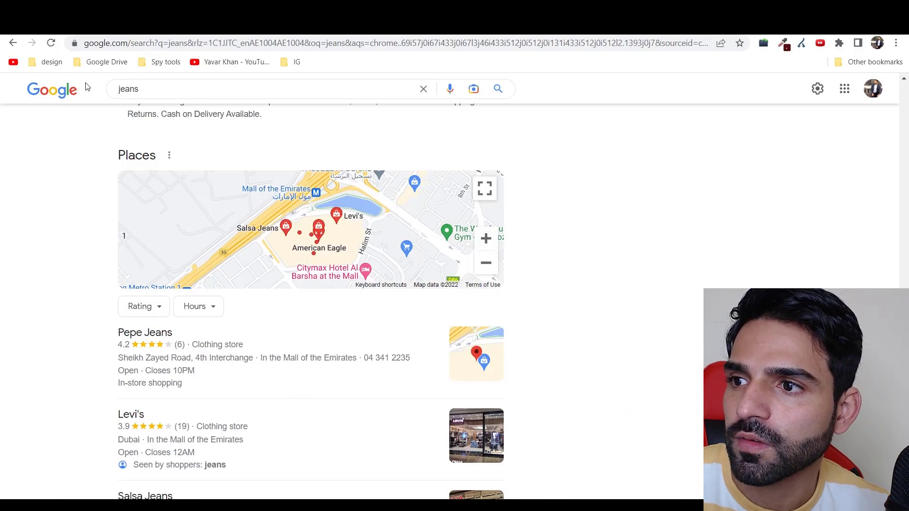
Search Google for "H&M" and copy the title "H&M UAE: Shop Women's, Men's, Kids & Baby Clothes Online" into the ad's first headline
left_click(125, 89)
key("ctrl+a")
type("H&M")
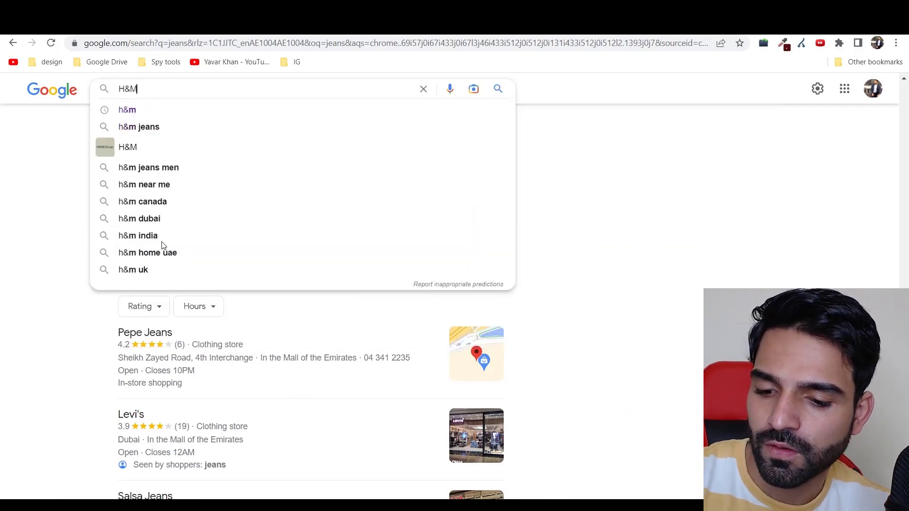
key("Return")
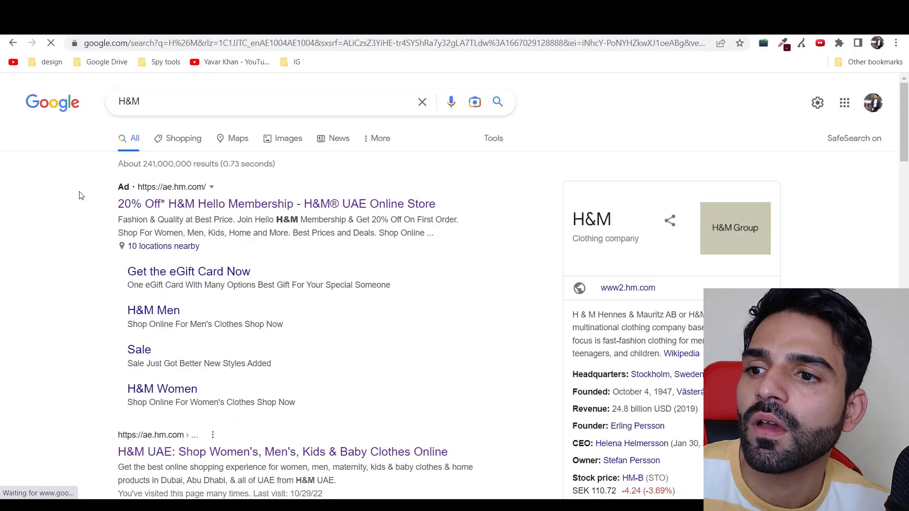
left_click_drag(505, 203, 324, 207)
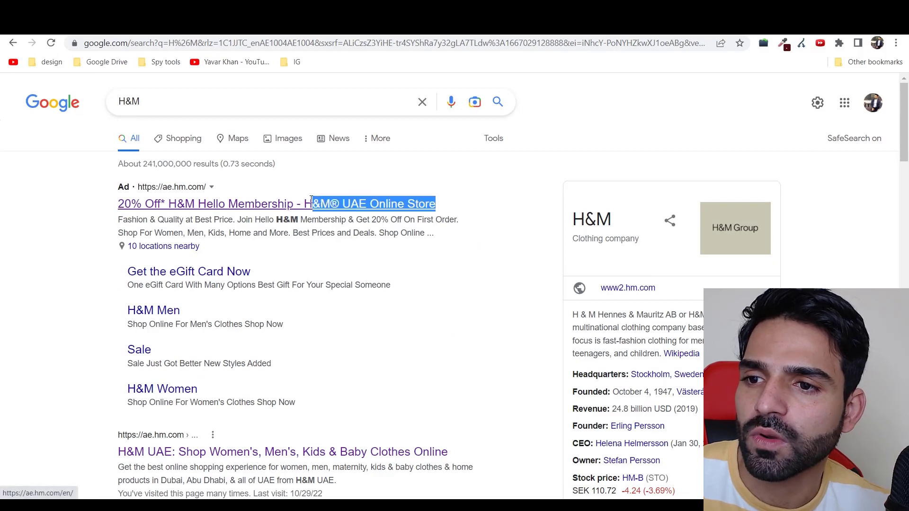
left_click_drag(71, 445, 464, 453)
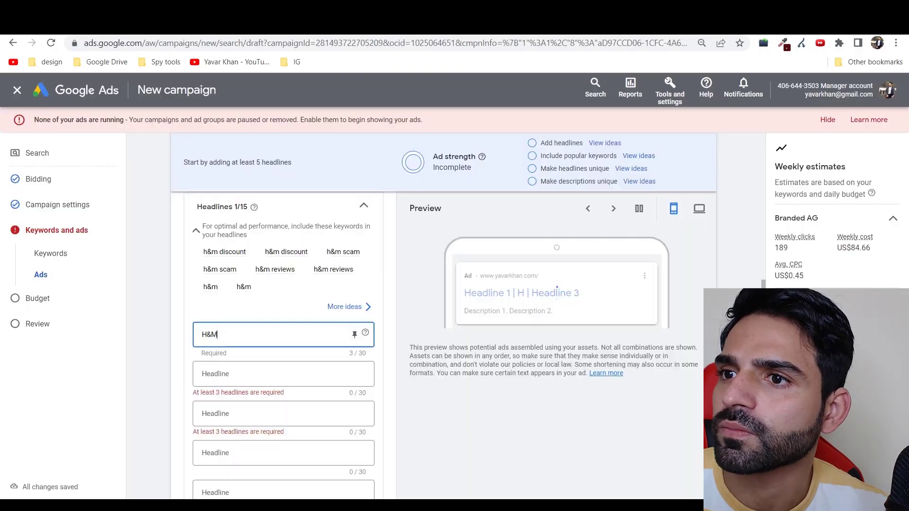
key("ctrl+v")
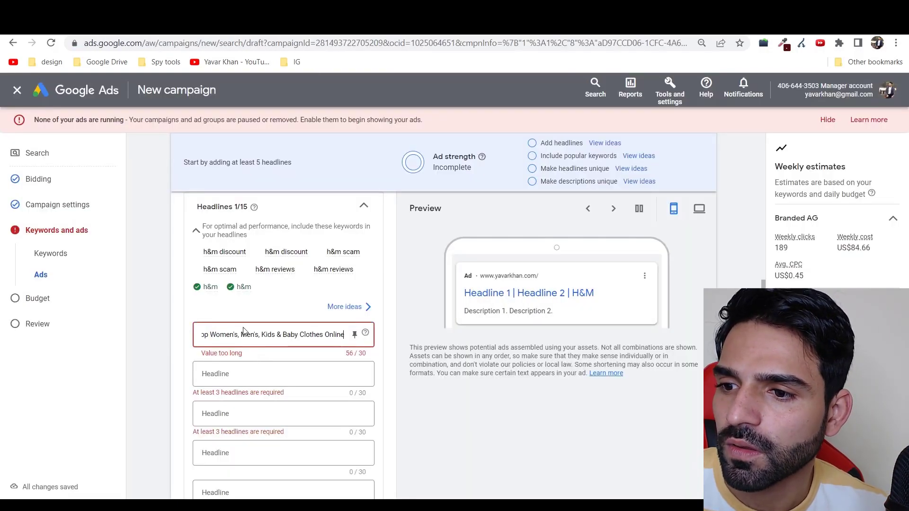
Move "Women's, Men's, Kids & Baby Clothes Online" from the first headline into the second, keeping "H&M UAE: Shop" in the first
left_click_drag(221, 336, 39, 351)
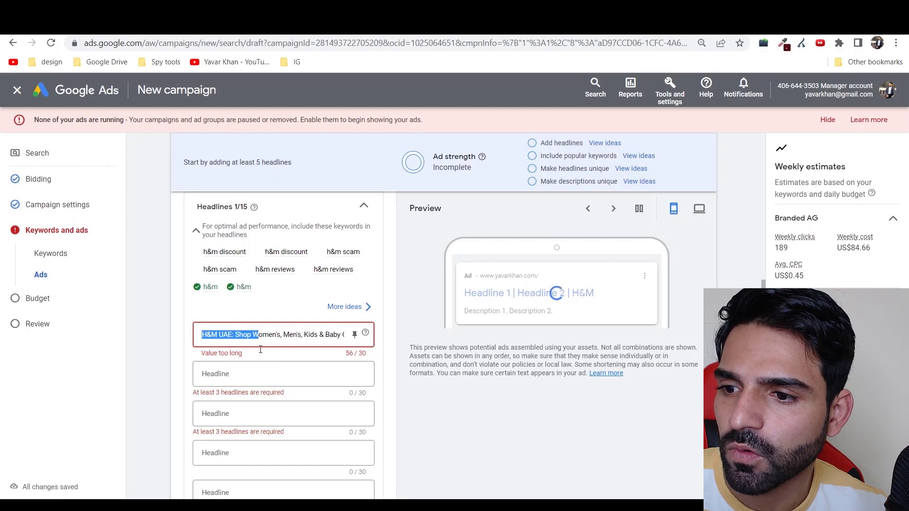
left_click(267, 337)
key("shift+End")
key("ctrl+c")
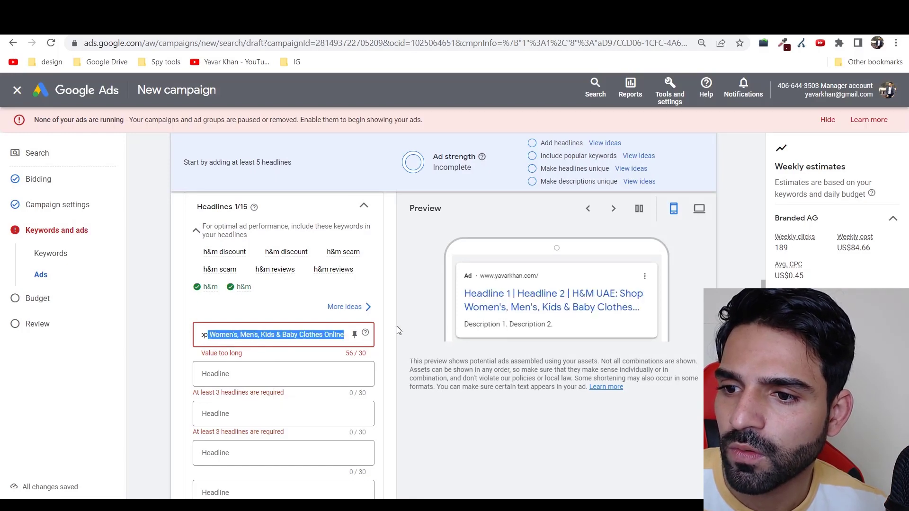
key("BackSpace")
left_click(260, 374)
key("ctrl+v")
left_click(266, 414)
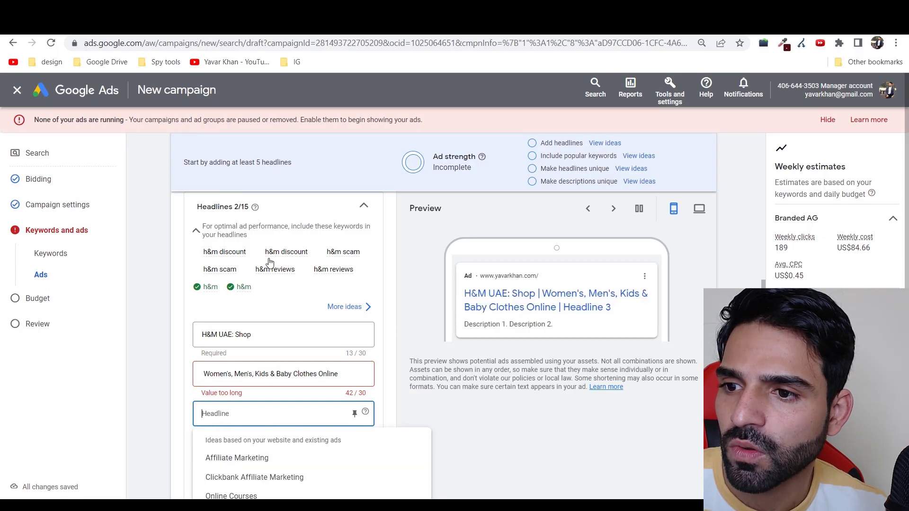
left_click(221, 413)
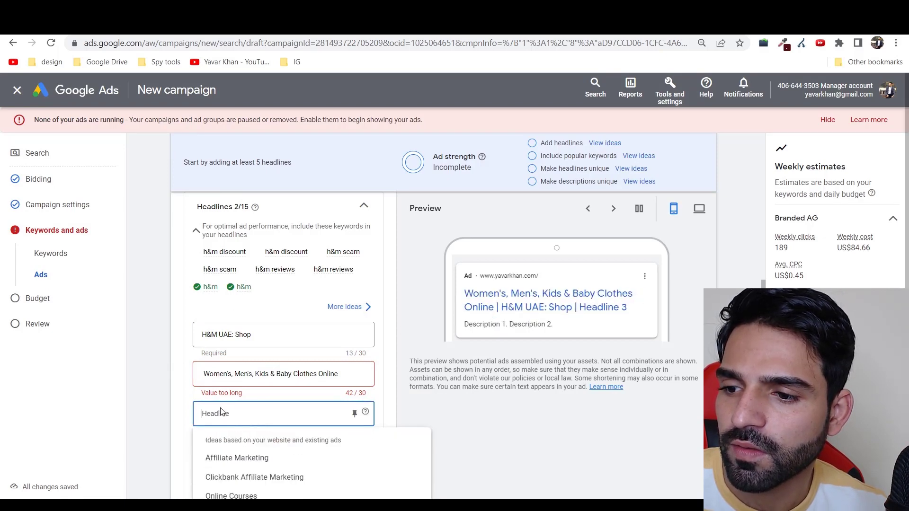
Enter "H&M Special Offer" as the ad's third headline
type("H&M")
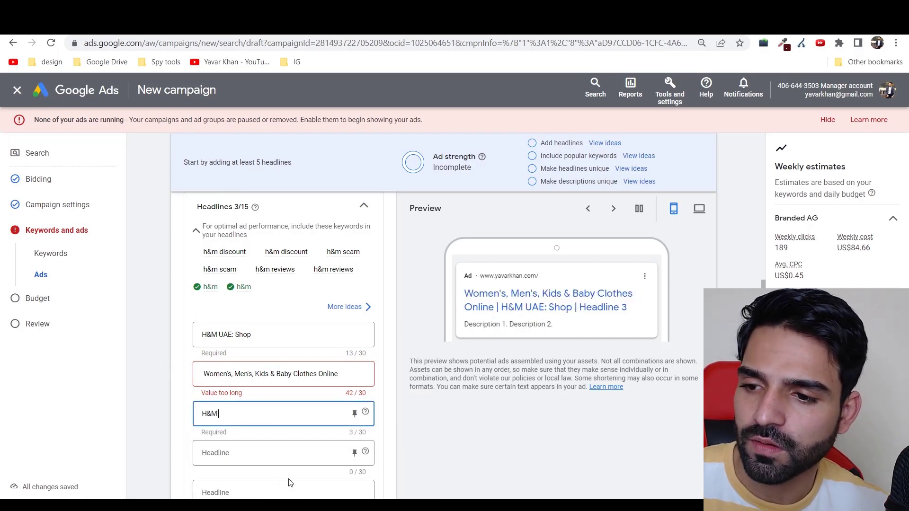
type(" Spec")
scroll(320, 494, "down", 3)
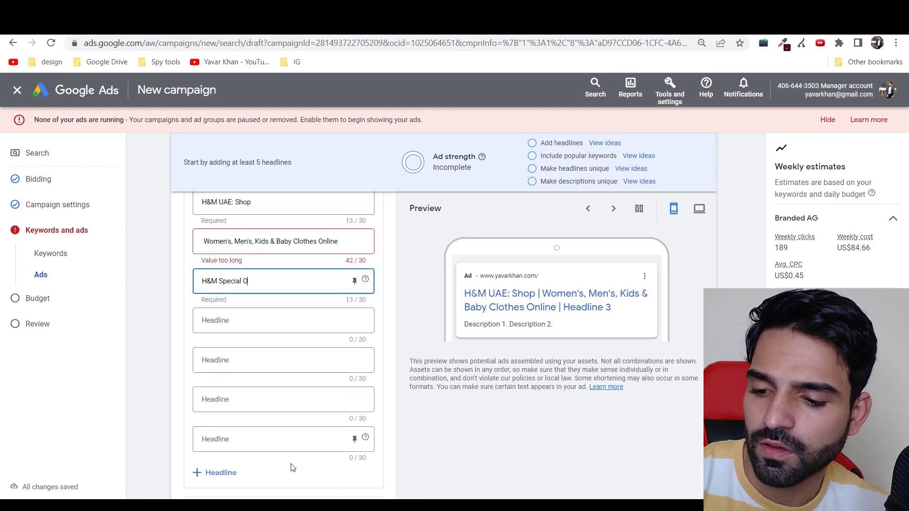
Fill the first description with "Fashion & Quality at Best Price. Join Hello H&M Membership & Get 20% Off On First Order." copied from H&M's Google ad
scroll(283, 449, "down", 3)
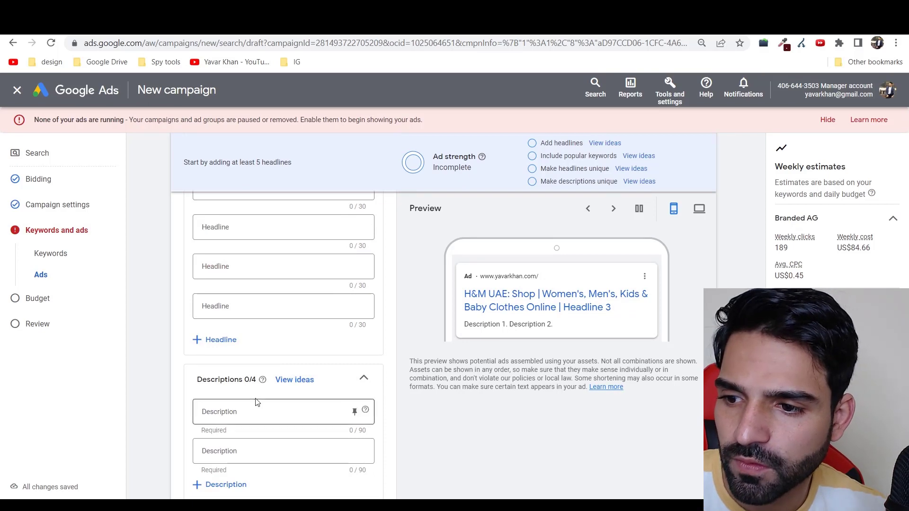
left_click(256, 410)
type("Best")
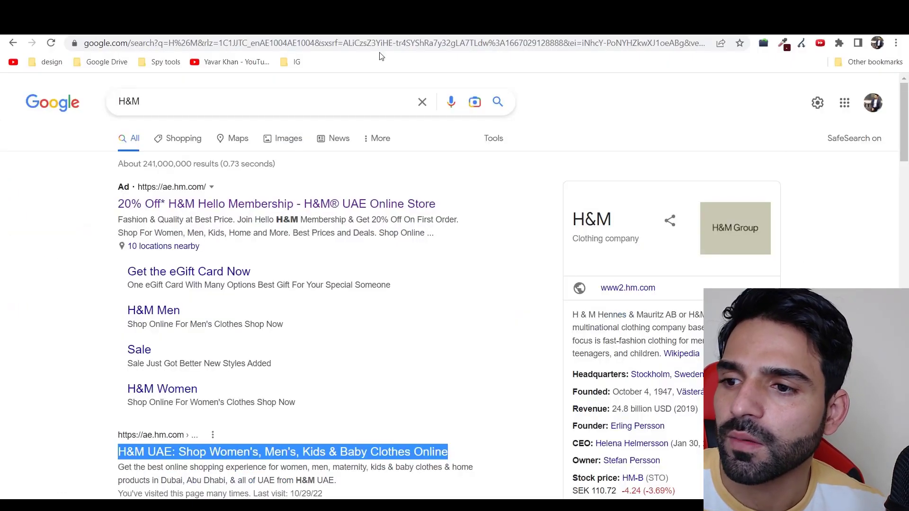
left_click_drag(119, 221, 464, 225)
key("ctrl+c")
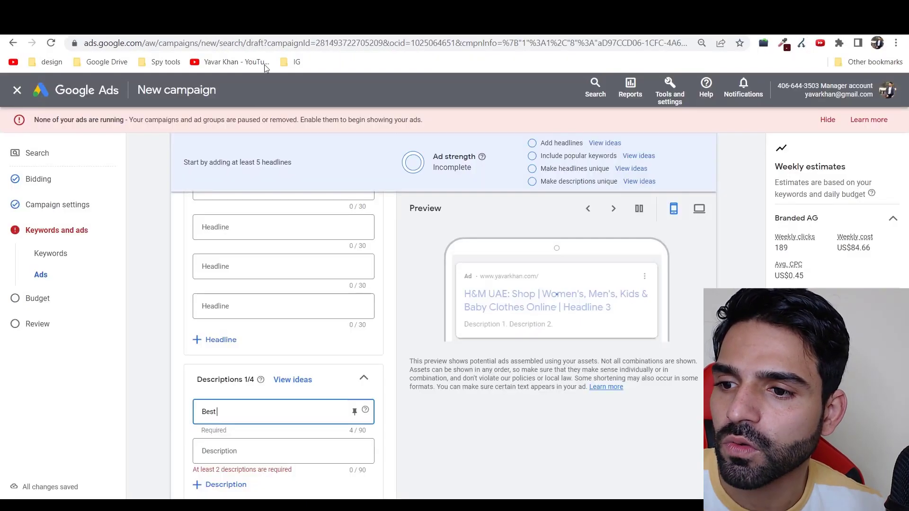
key("ctrl+a")
key("ctrl+v")
scroll(247, 402, "down", 3)
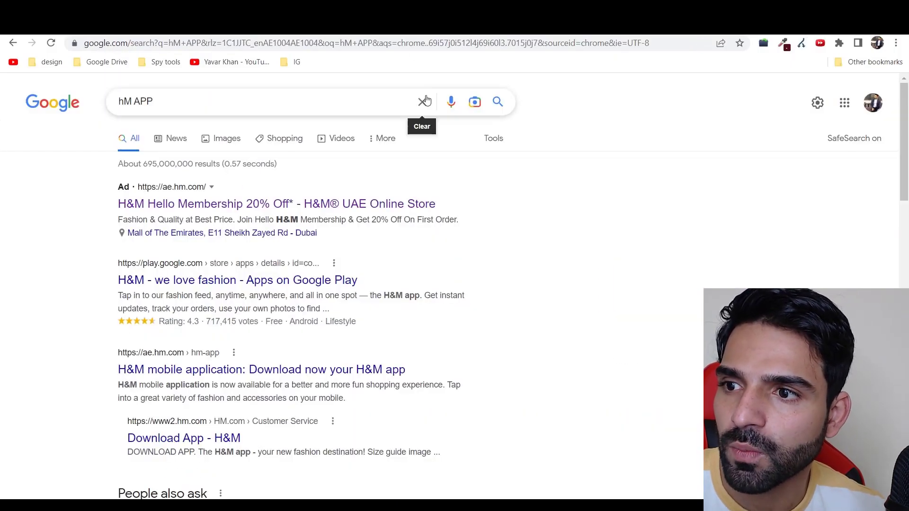
Search Google for "jeans" to find another ad's description text
left_click(8, 46)
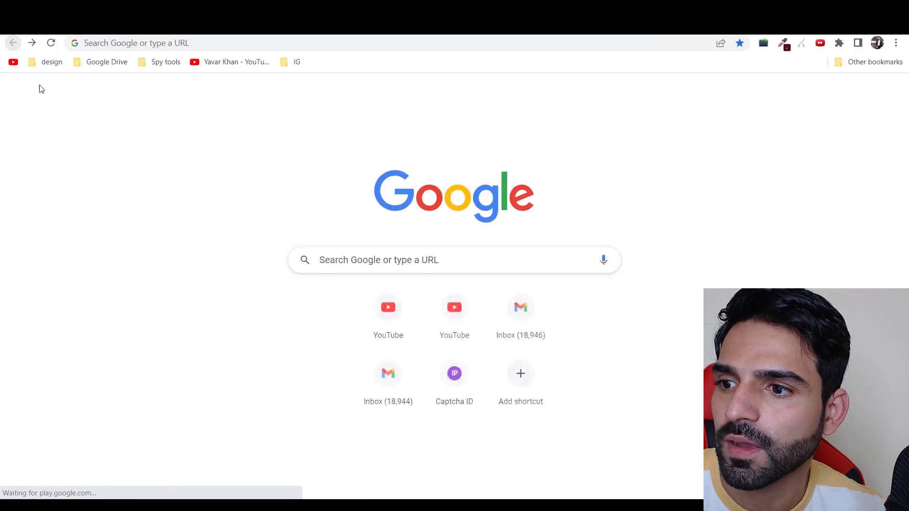
left_click(342, 254)
type("jeans")
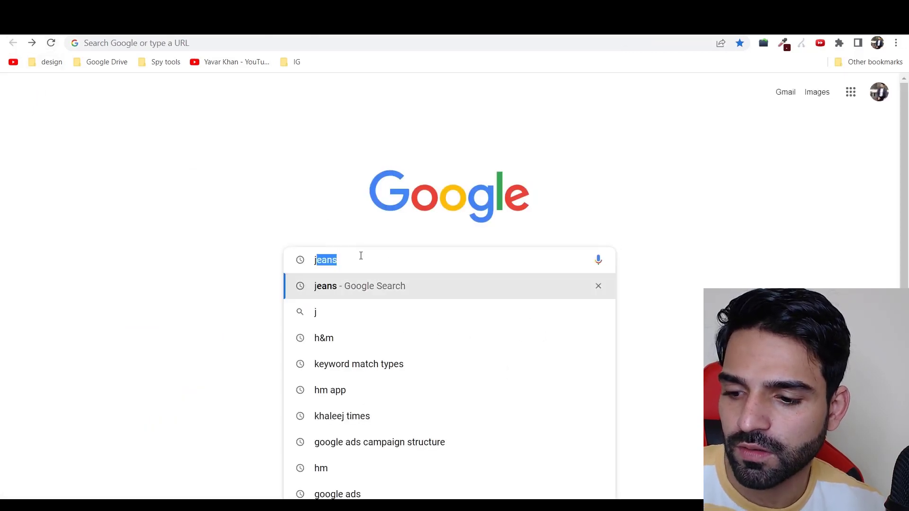
key("Return")
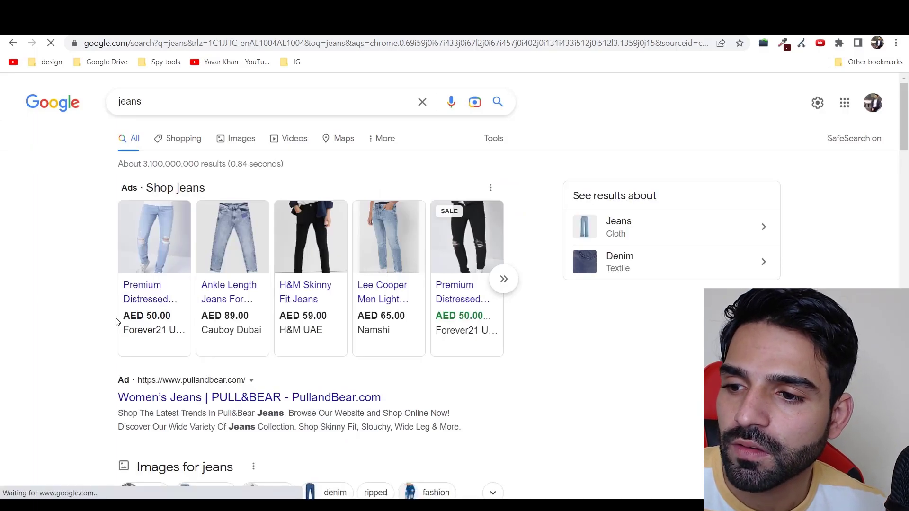
Copy the Pull&Bear search ad's description into the ad's second description and remove "Pull&Bear" from it
scroll(142, 309, "down", 3)
left_click_drag(120, 299, 482, 314)
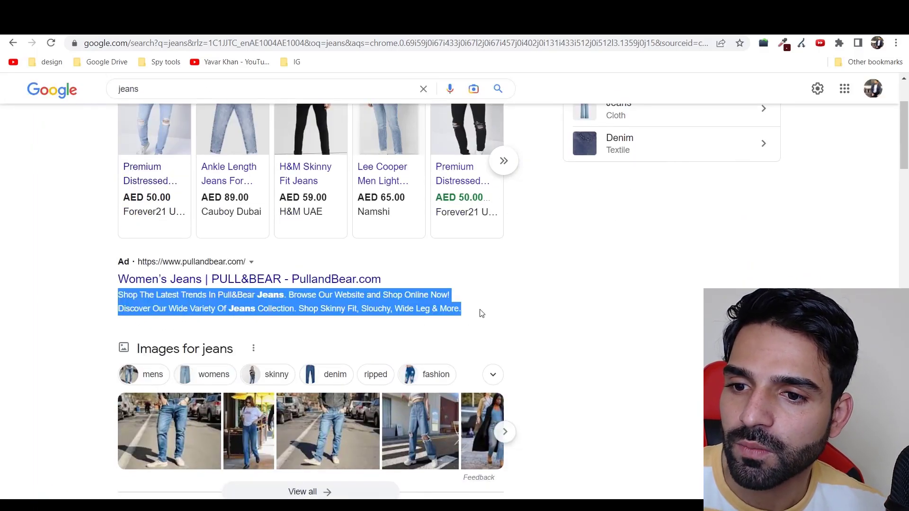
key("ctrl+c")
left_click(398, 23)
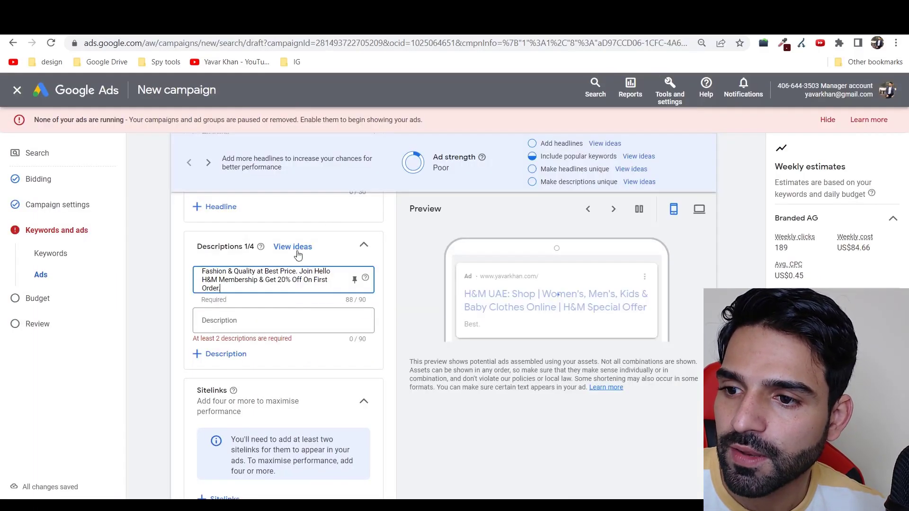
left_click(252, 321)
key("ctrl+v")
left_click_drag(284, 312, 324, 312)
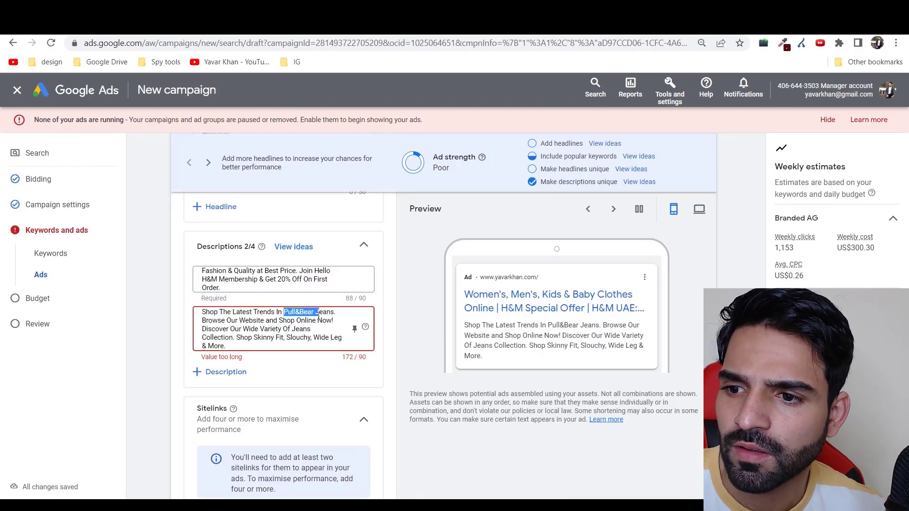
key("BackSpace")
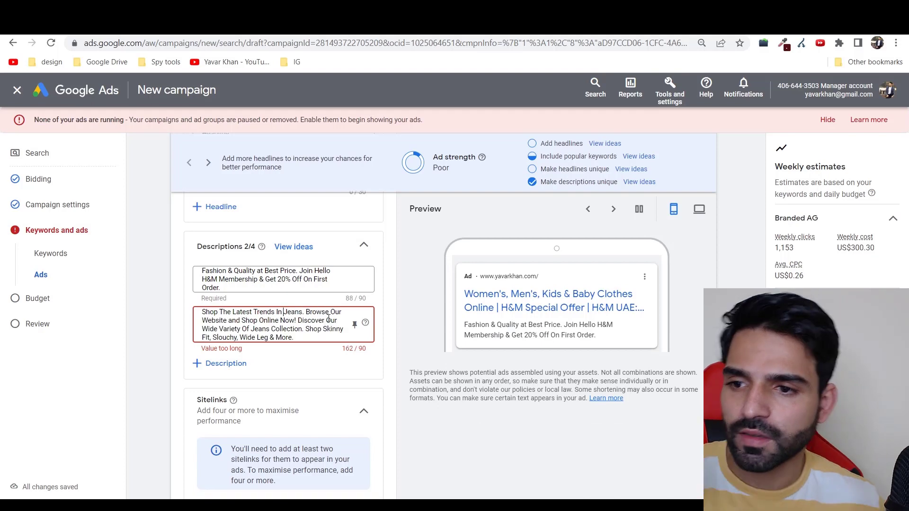
Finish the ad and look over the Branded AG ad group's keywords and ad
scroll(329, 360, "down", 5)
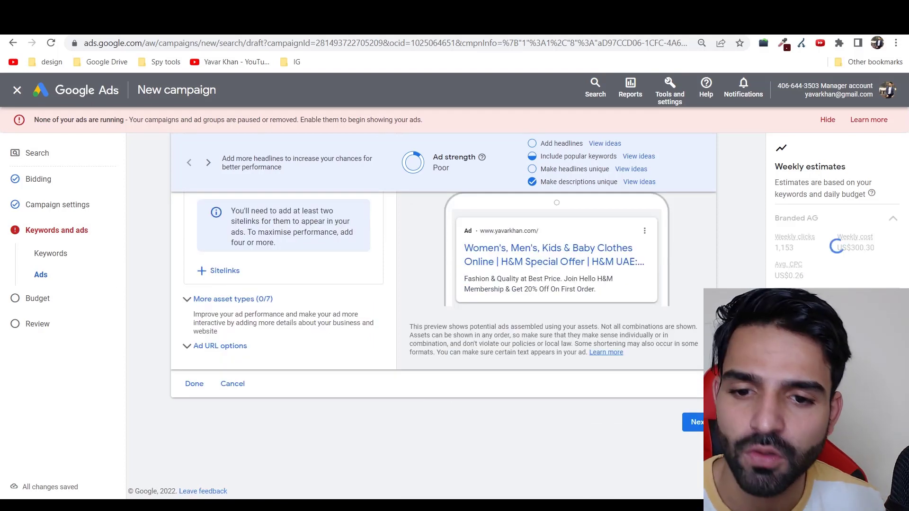
left_click(194, 384)
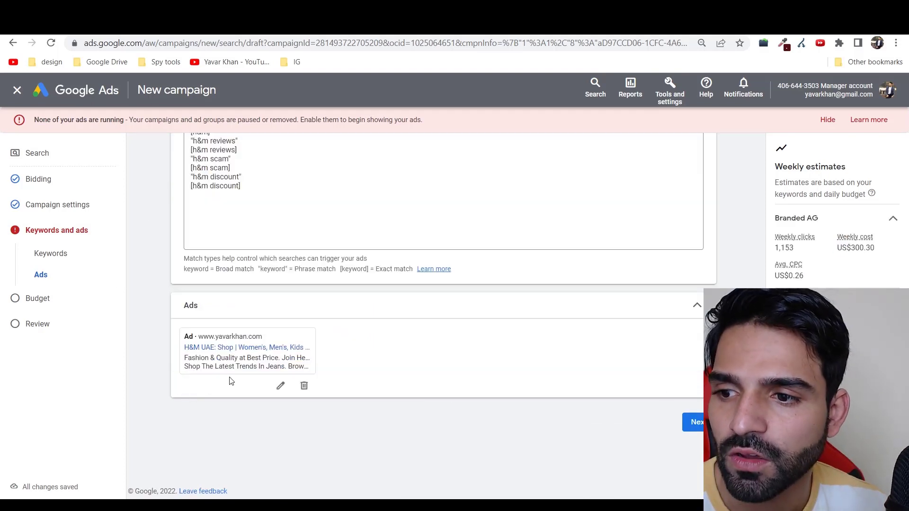
scroll(473, 403, "up", 6)
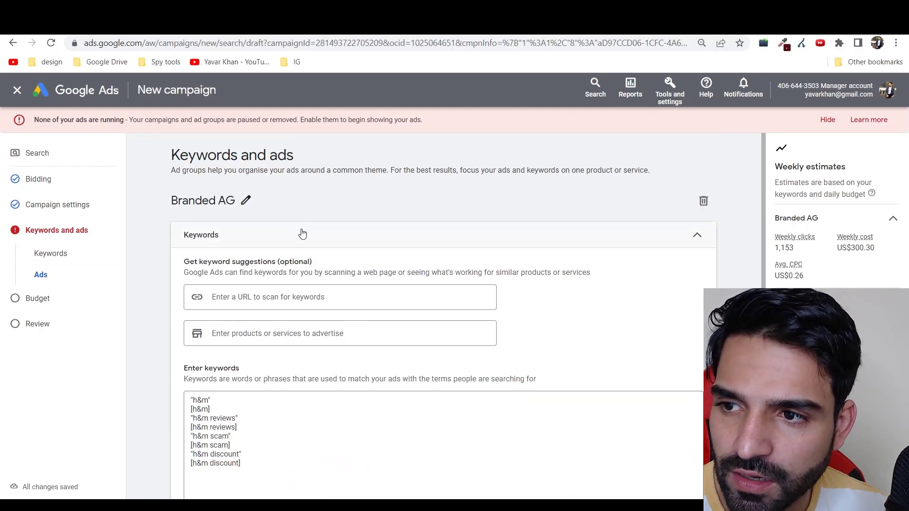
scroll(402, 235, "down", 6)
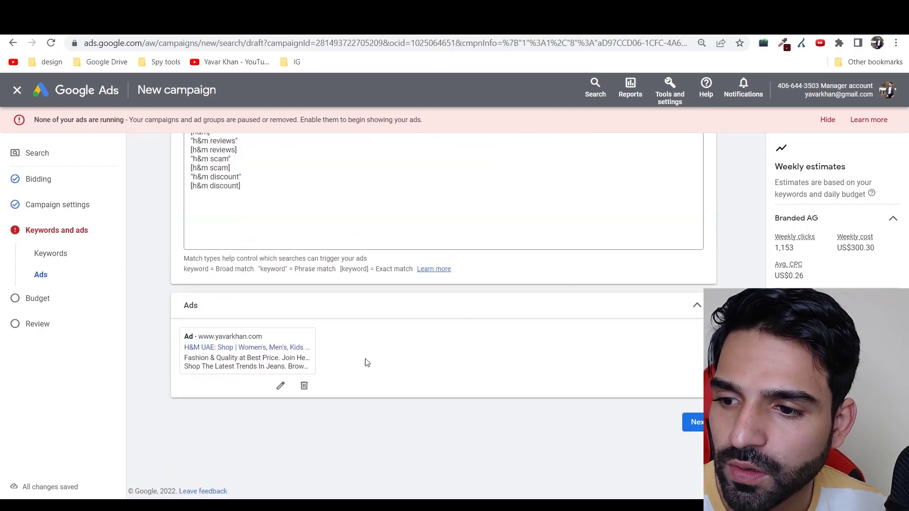
Keep the recommended US$42.90 average daily budget and proceed to the campaign review, revisiting the keywords and budget pages for the flagged errors
left_click(691, 421)
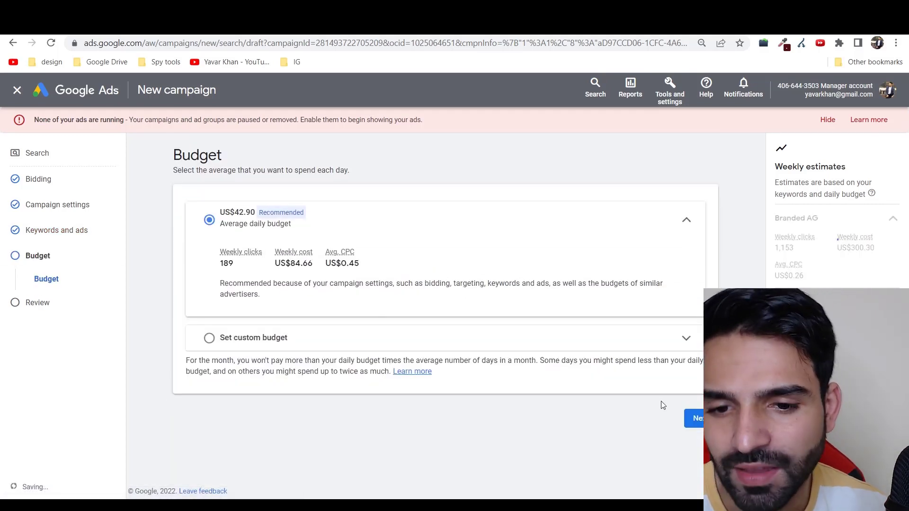
left_click(692, 418)
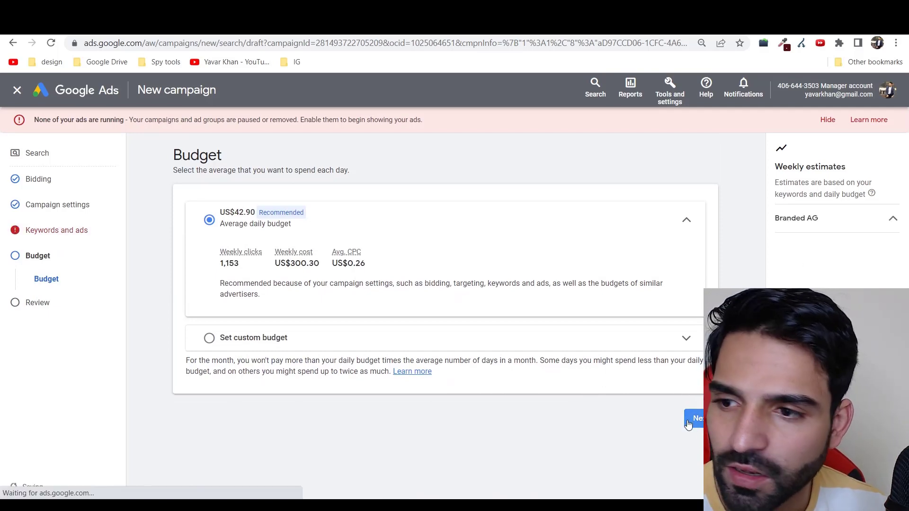
scroll(347, 392, "down", 7)
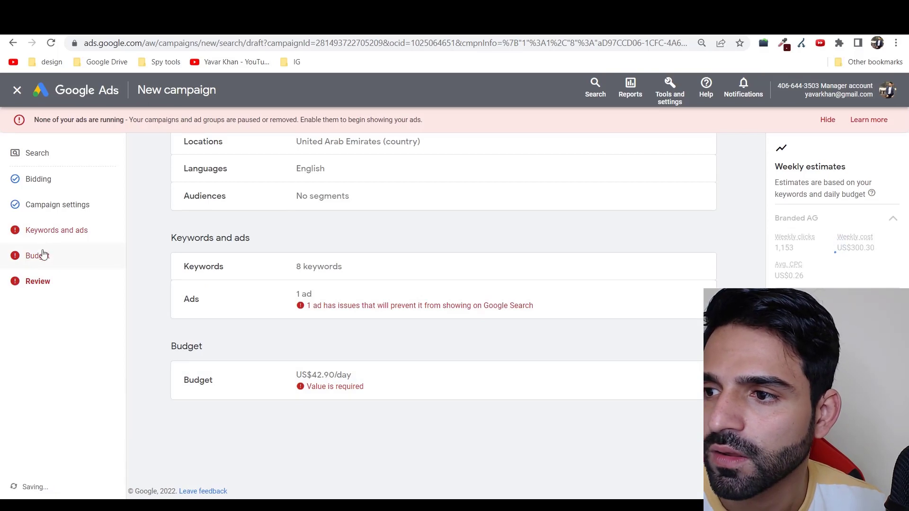
left_click(260, 294)
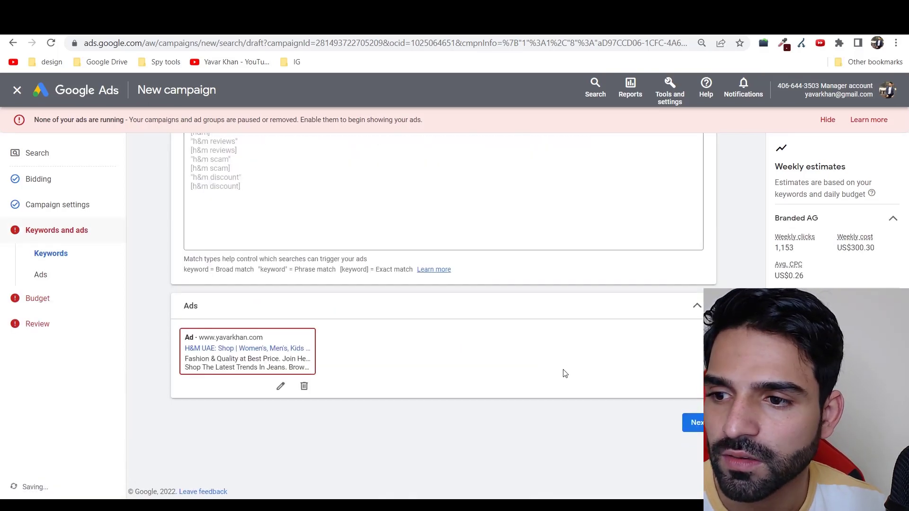
left_click(694, 426)
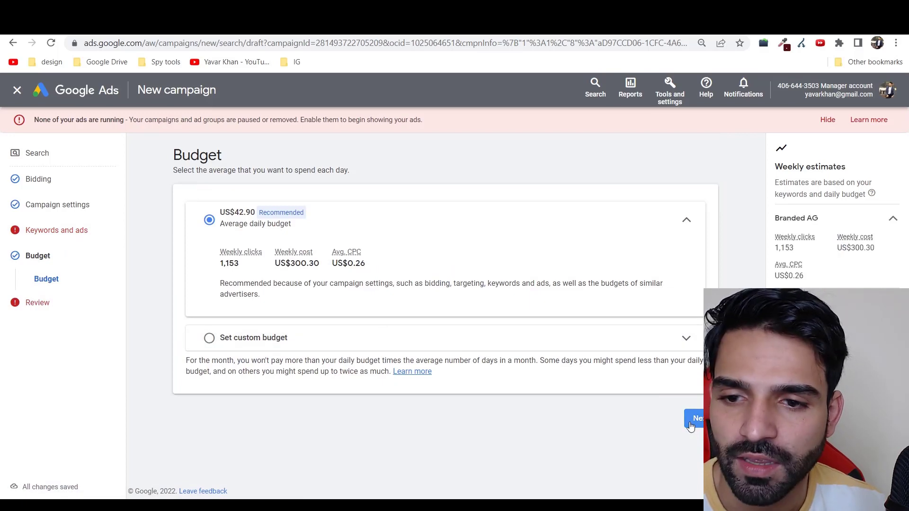
left_click(694, 419)
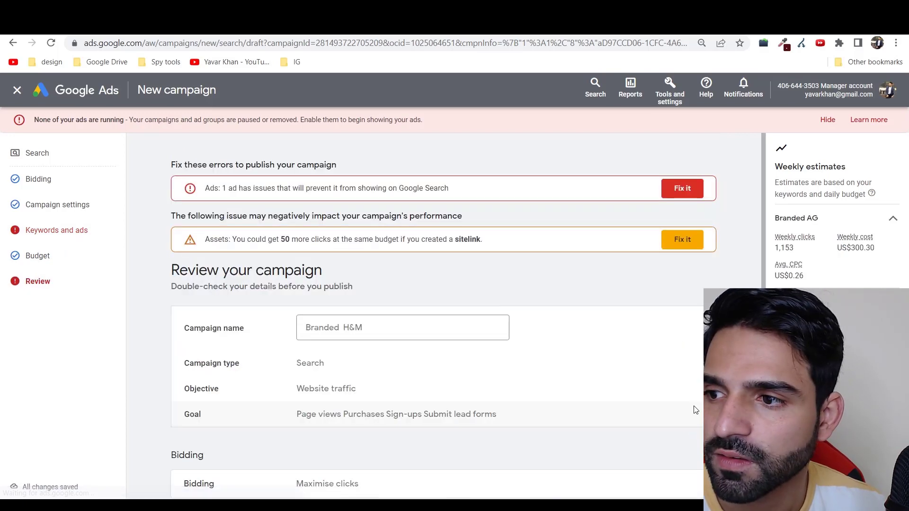
Reopen the flagged ad and trim the end of its second description to fit the 90-character limit
left_click(683, 190)
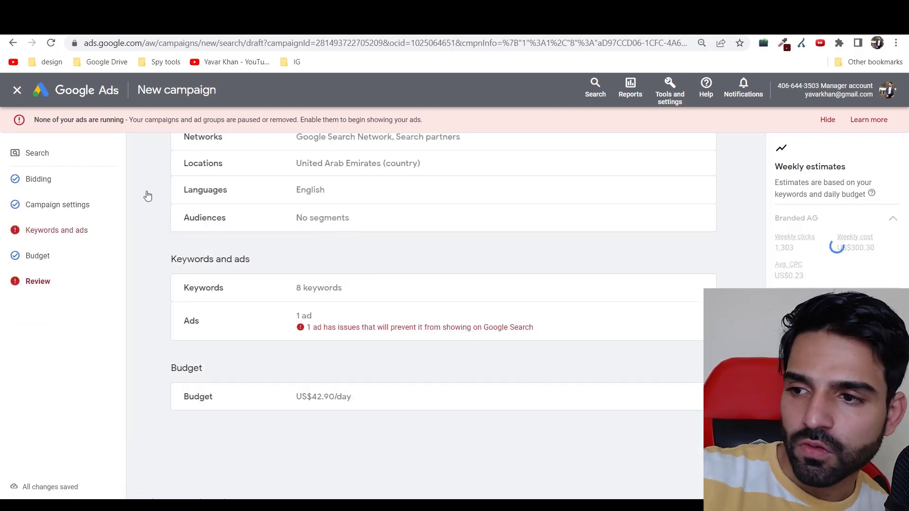
left_click(459, 337)
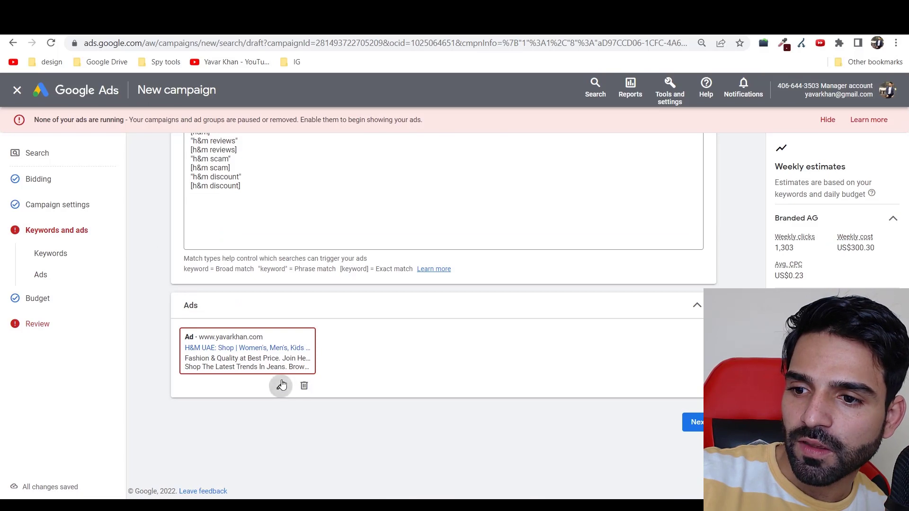
left_click(282, 385)
left_click_drag(326, 331, 168, 334)
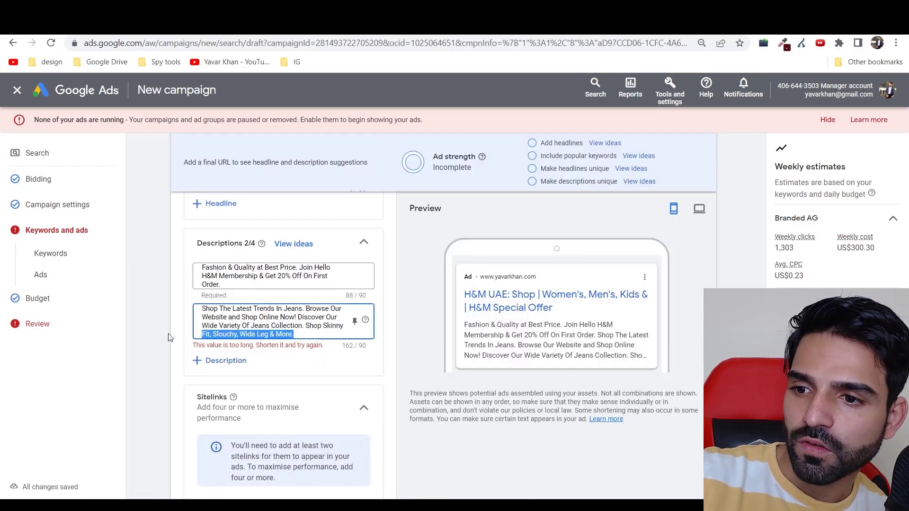
key("BackSpace")
key("BackSpace")
key("BackSpace")
key("BackSpace")
key("BackSpace")
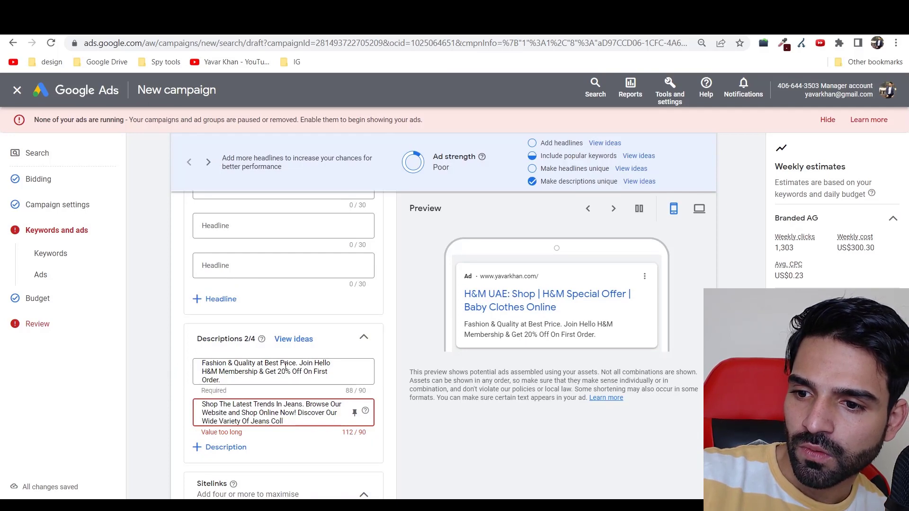
key("BackSpace")
key("BackSpace")
key("BackSpace")
key("BackSpace")
key("BackSpace")
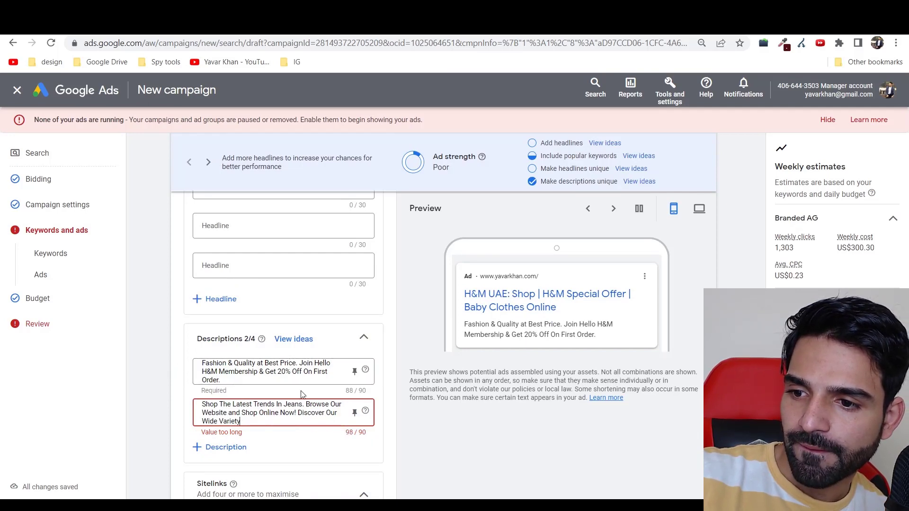
key("BackSpace")
key("BackSpace")
key("BackSpace")
key("BackSpace")
key("BackSpace")
key("BackSpace")
key("BackSpace")
key("BackSpace")
key("BackSpace")
key("BackSpace")
key("BackSpace")
key("BackSpace")
key("BackSpace")
Proceed past the ad and budget pages to the review and publish the Branded H&M campaign
scroll(459, 416, "down", 5)
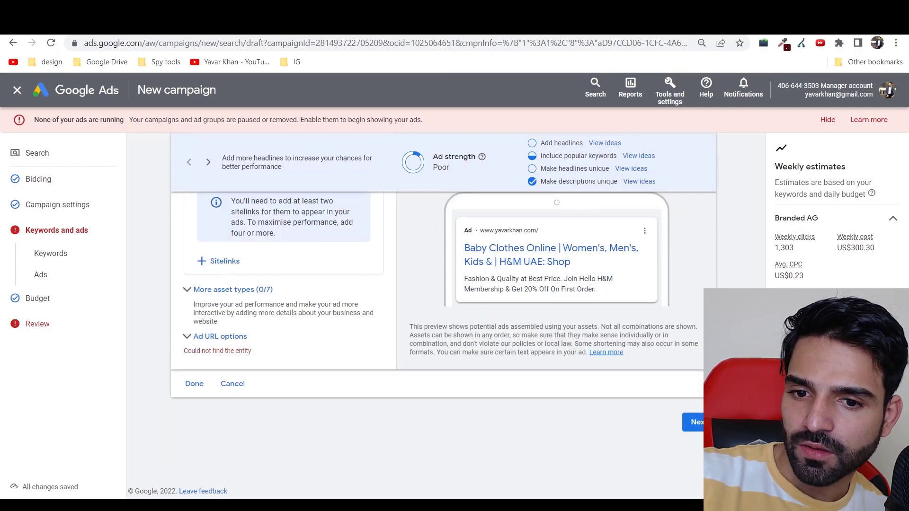
left_click(698, 429)
left_click(695, 423)
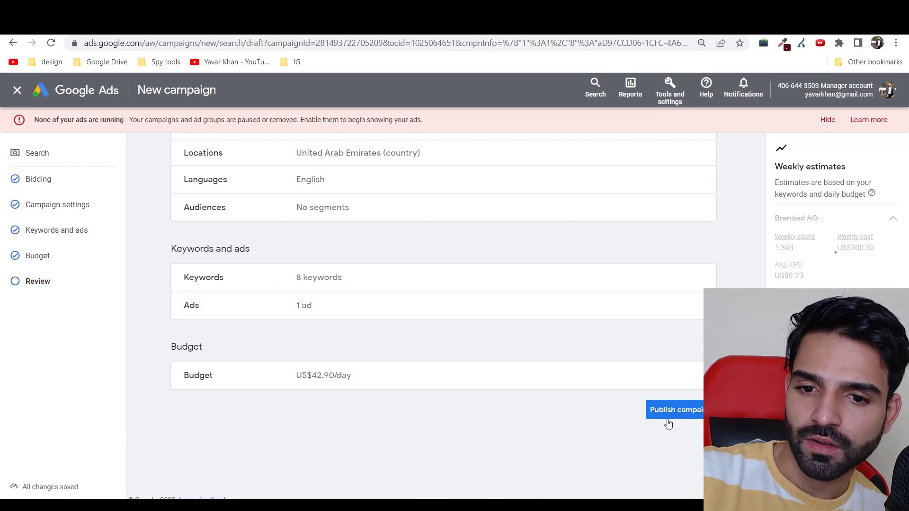
left_click(669, 411)
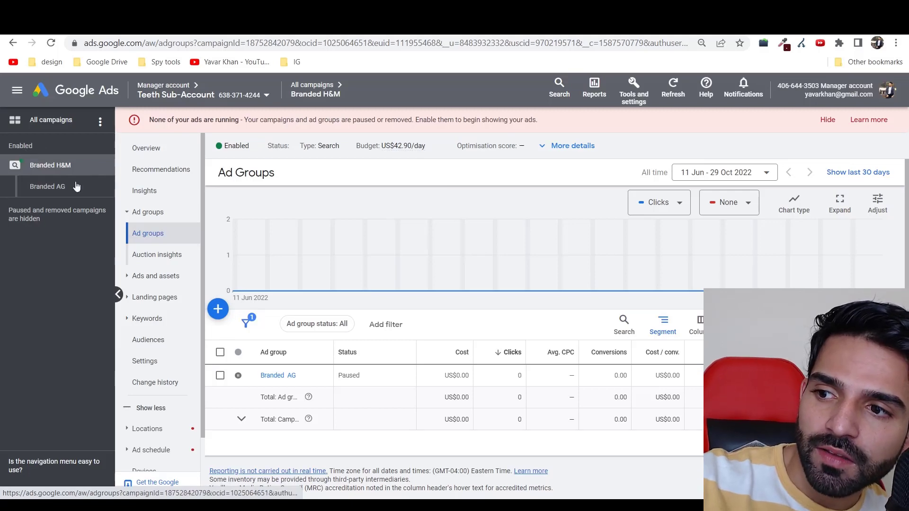
Start a new ad group in Branded H&M and name it "Non Branded AG", taking "Non Branded" from the campaign plan spreadsheet
left_click(218, 310)
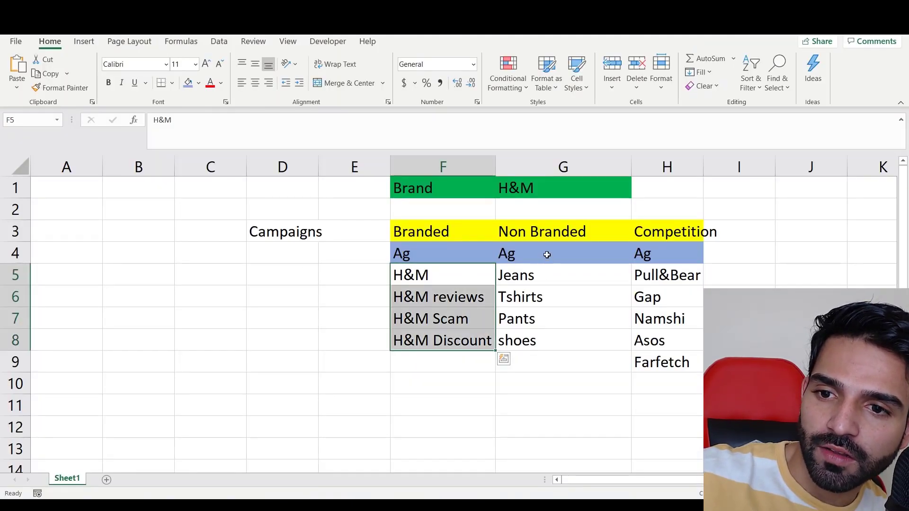
left_click(539, 259)
left_click(519, 234)
key("ctrl+c")
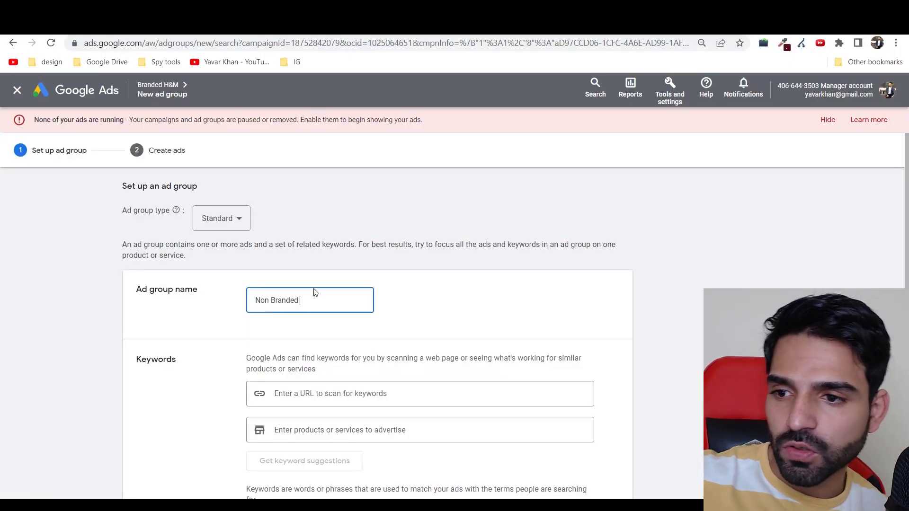
scroll(316, 292, "down", 1)
scroll(319, 275, "down", 3)
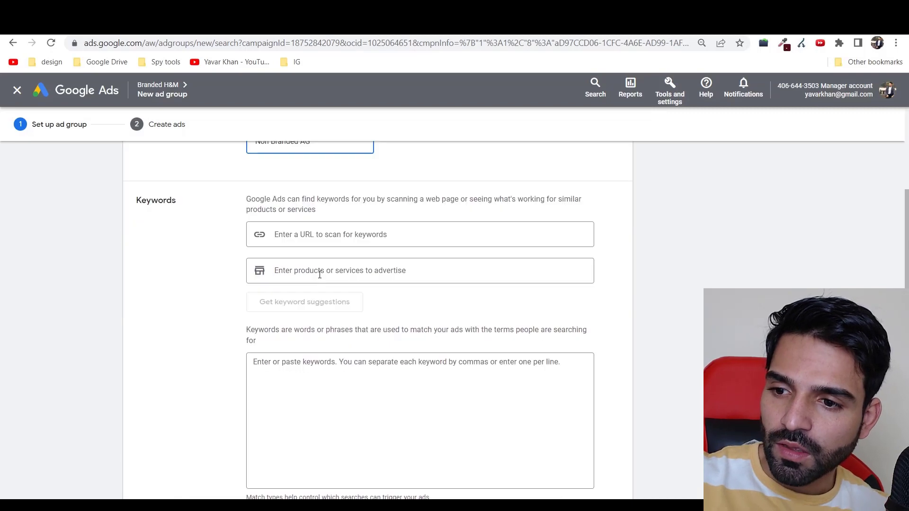
Enter the keyword Jeans in broad, phrase and exact match for the Non Branded AG ad group, then save and continue
left_click(365, 387)
type("Jea")
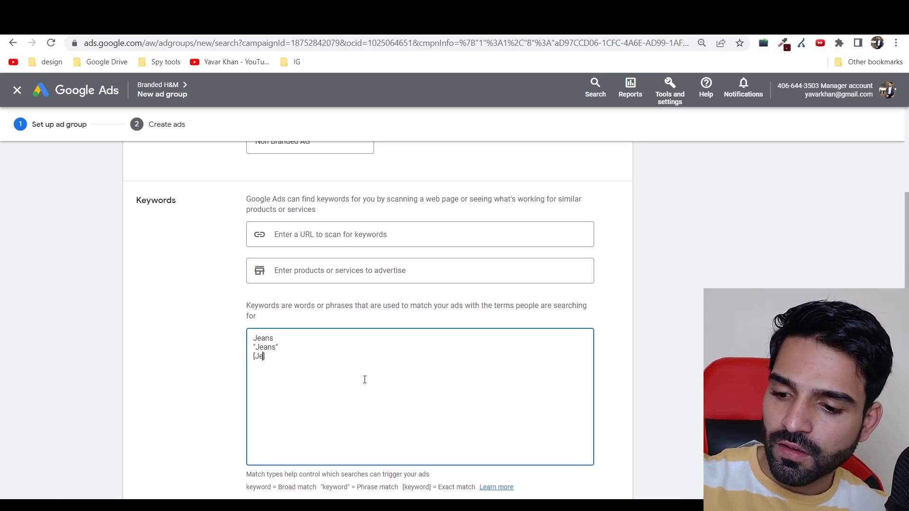
type("s")
scroll(131, 349, "down", 2)
left_click(159, 453)
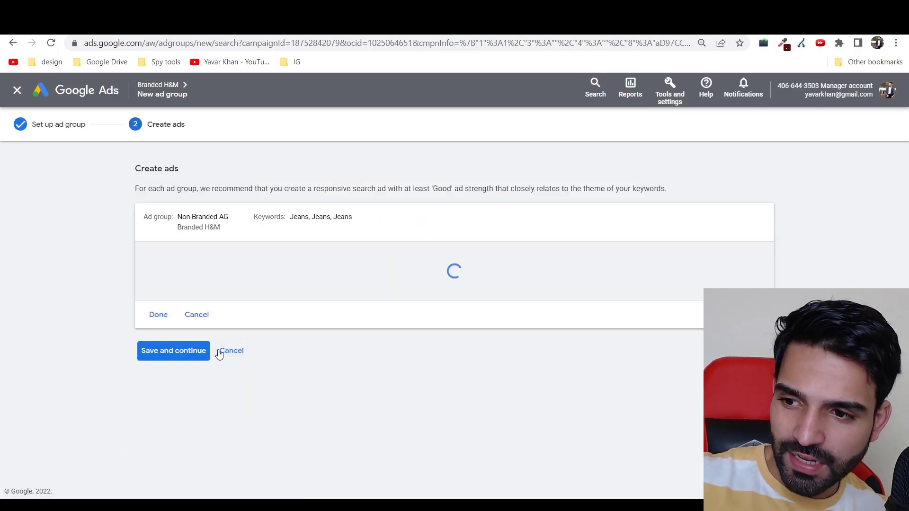
Leave the ad creation page without adding an ad to Non Branded AG and confirm leaving
scroll(232, 374, "down", 5)
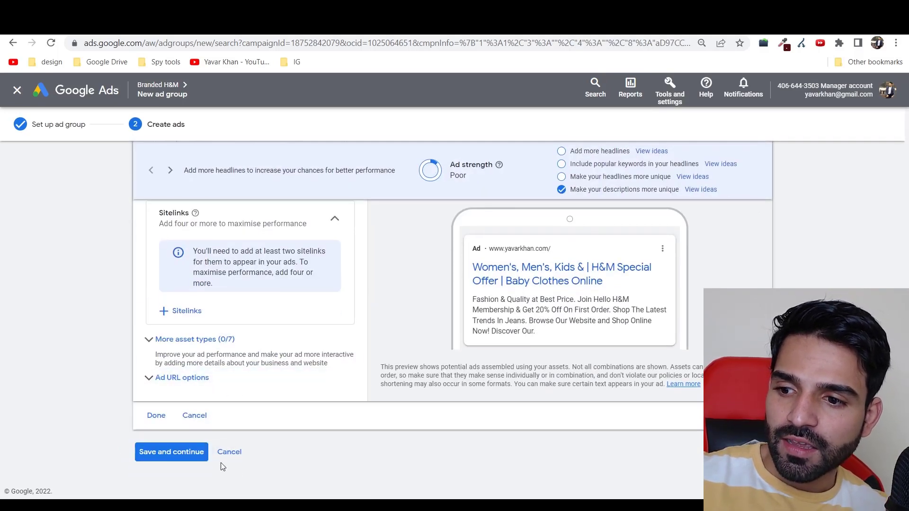
left_click(237, 452)
left_click(547, 315)
Switch to the Excel campaign plan and copy the Non Branded column, from its heading to shoes, into the empty area starting at F22
key("alt+Tab")
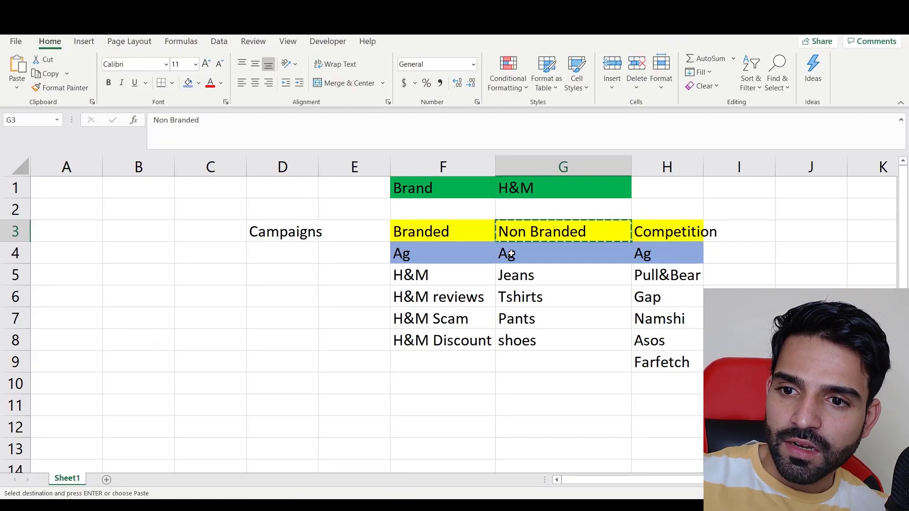
left_click(511, 254)
left_click_drag(522, 235, 520, 339)
key("ctrl+c")
scroll(432, 359, "down", 6)
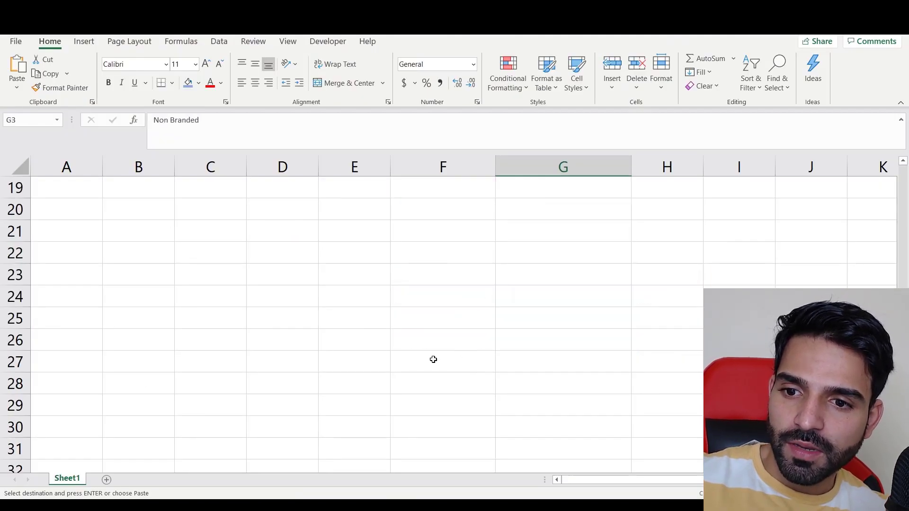
left_click(442, 249)
key("ctrl+v")
left_click(456, 266)
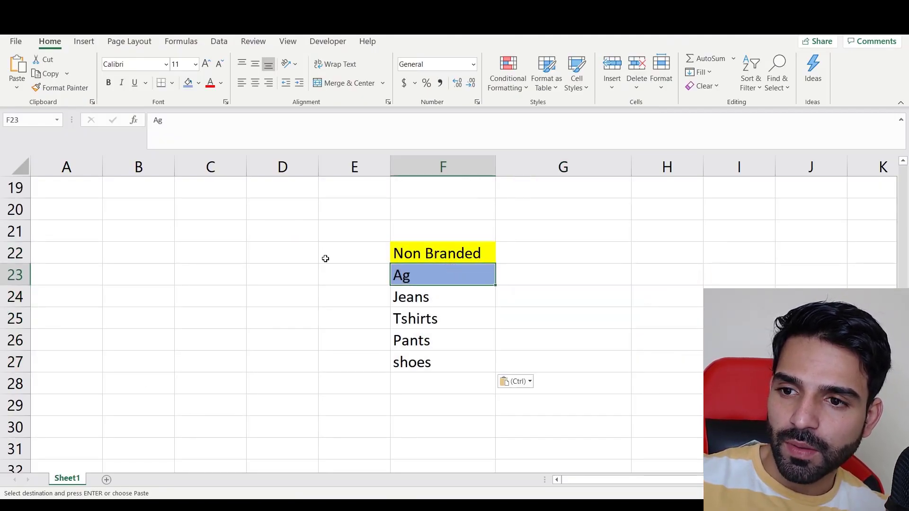
Copy the Campaigns label from D3 into E22, beside the new Non Branded heading
scroll(341, 247, "up", 6)
left_click(277, 233)
scroll(355, 353, "down", 8)
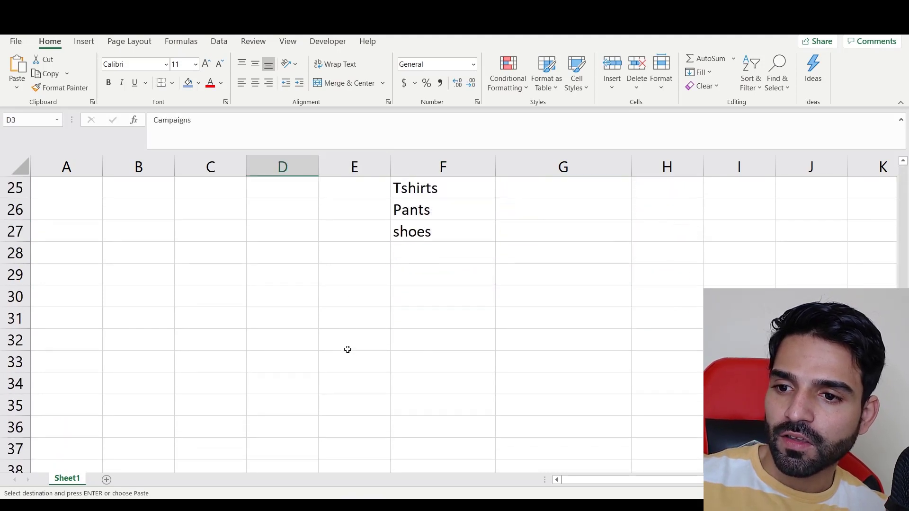
scroll(348, 349, "down", 8)
scroll(365, 317, "up", 10)
left_click(355, 258)
key("ctrl+v")
Rename the Ag header in F23 as AG1 and fill the series across to AG2 in G23
left_click(444, 279)
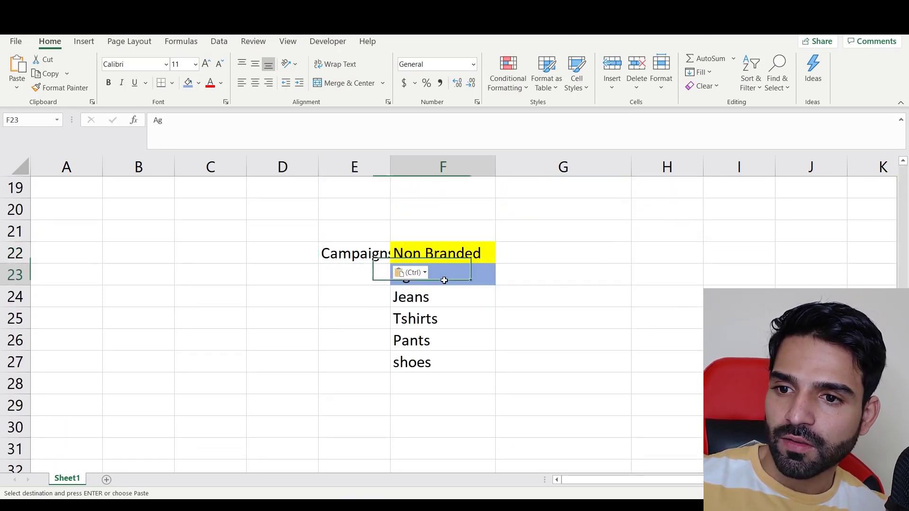
type("1")
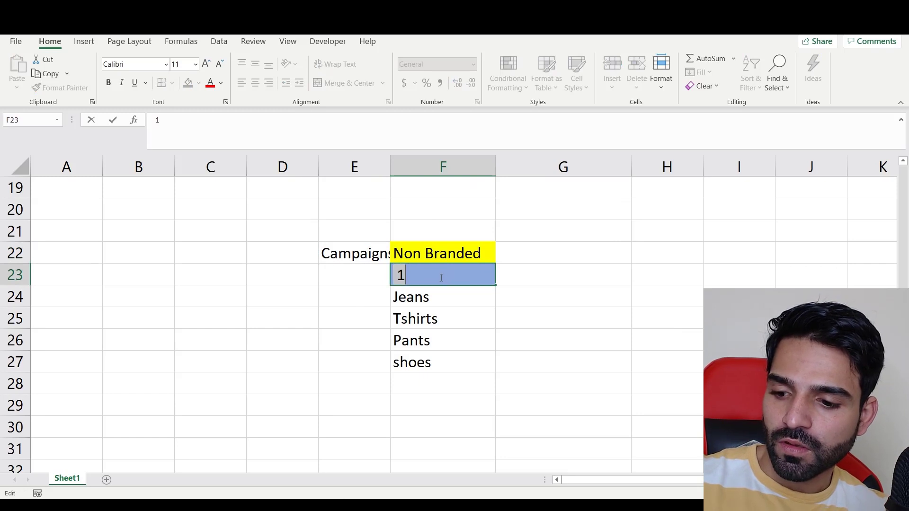
left_click(376, 286)
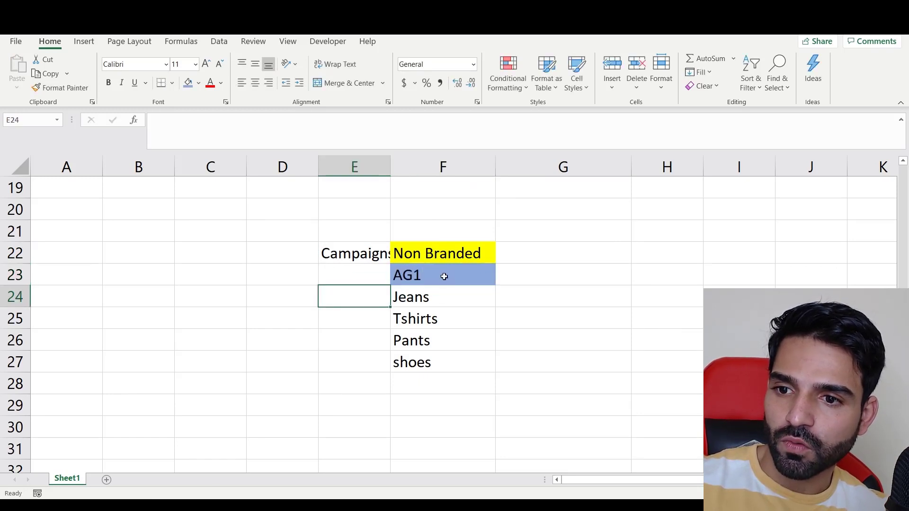
left_click(443, 274)
left_click_drag(496, 286, 535, 297)
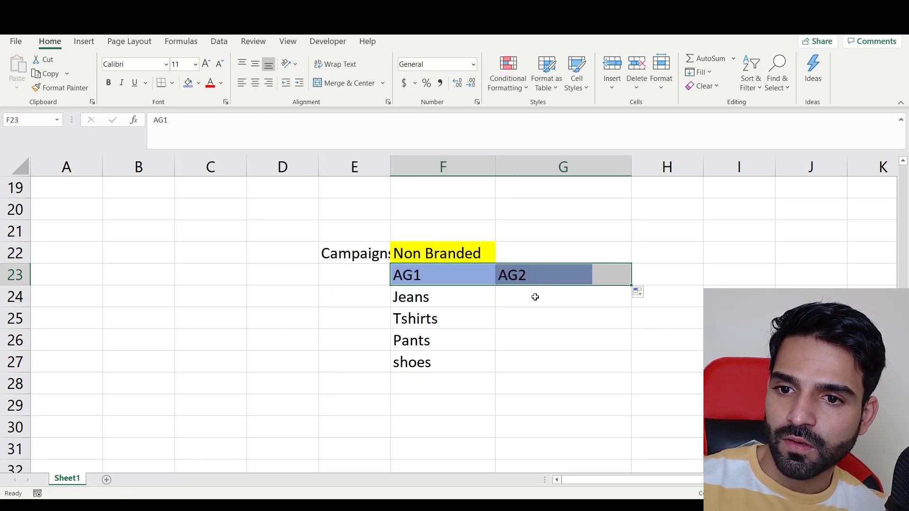
Copy Tshirts under AG2 in G24 and extend the ad group headers in row 23 through AG5
left_click(450, 313)
key("ctrl+c")
left_click(518, 296)
key("ctrl+v")
left_click_drag(443, 274, 580, 267)
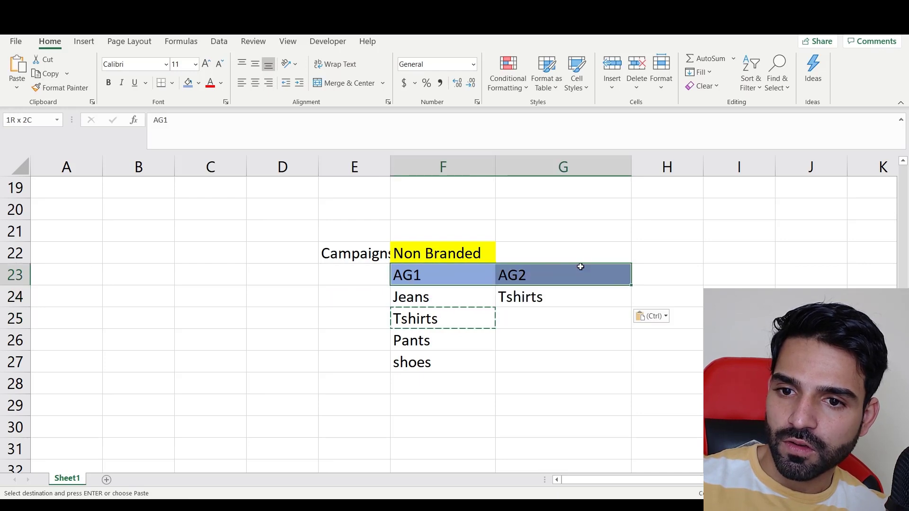
left_click_drag(631, 283, 822, 266)
Move Pants under AG3 and shoes under AG4 in row 24
left_click(429, 334)
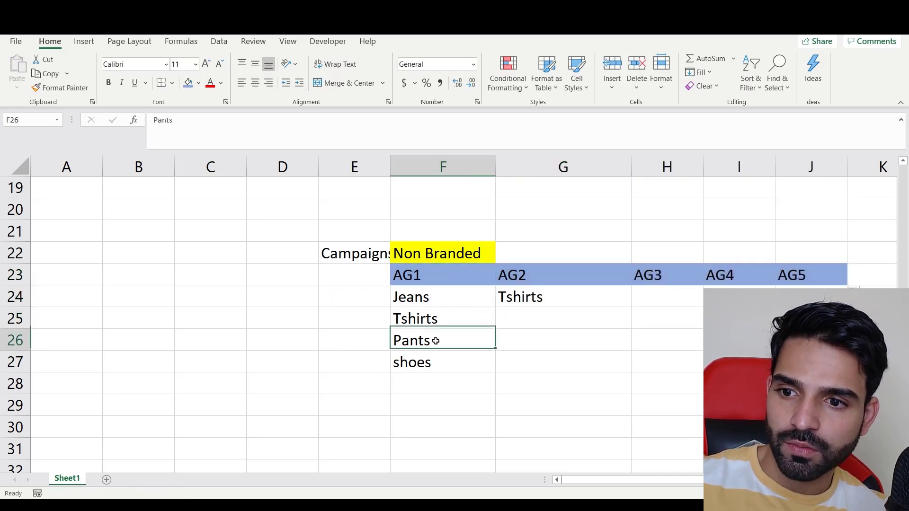
key("ctrl+x")
left_click(669, 294)
key("ctrl+v")
left_click_drag(416, 366, 431, 361)
key("ctrl+x")
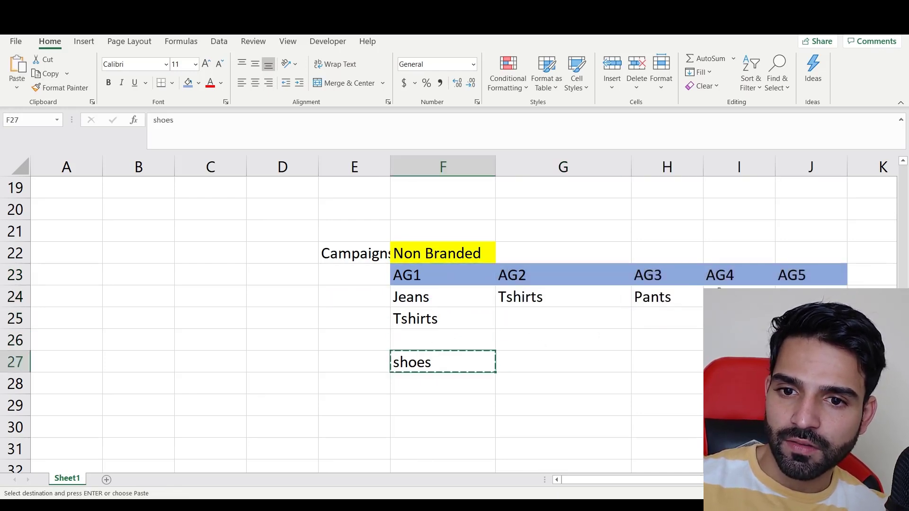
left_click(736, 297)
key("ctrl+v")
Delete the duplicate Tshirts in F25 and blank out the surplus AG5 header in J23 with an empty cell
left_click(464, 322)
key("ctrl+x")
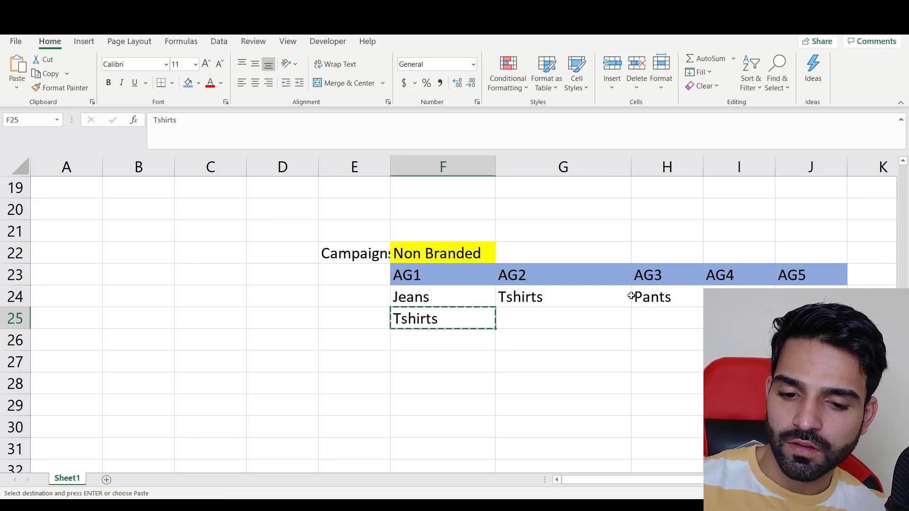
key("Delete")
left_click(798, 247)
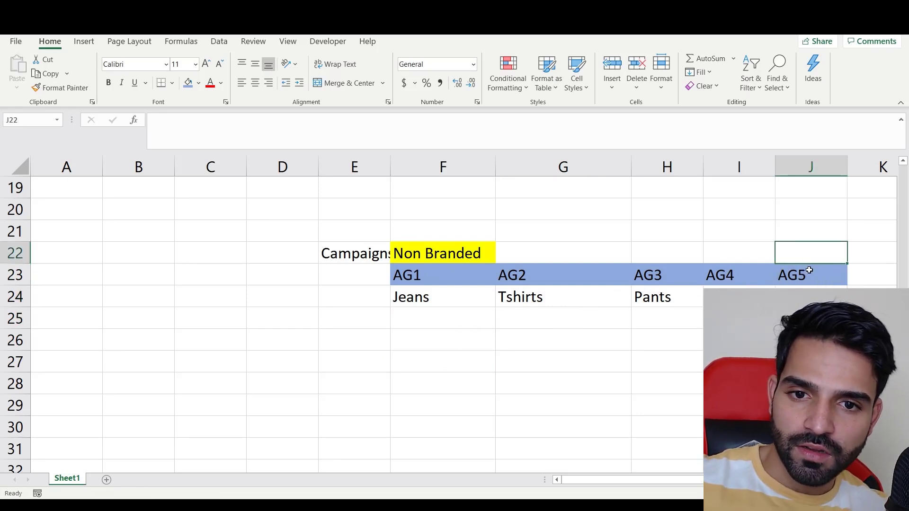
key("ctrl+c")
left_click(808, 271)
key("ctrl+v")
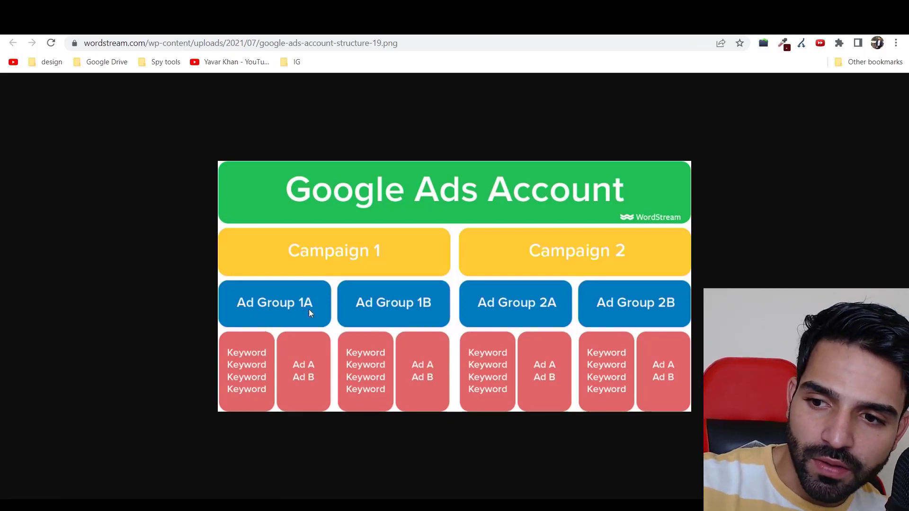
Switch between the account structure diagram and the spreadsheet, and return to the Branded H&M ad groups in Google Ads
key("alt+Tab")
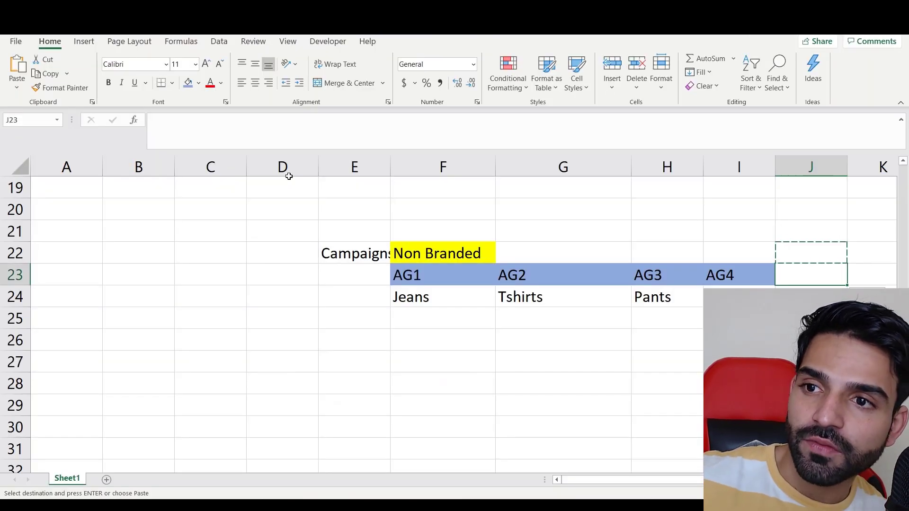
key("alt+Tab")
key("Tab")
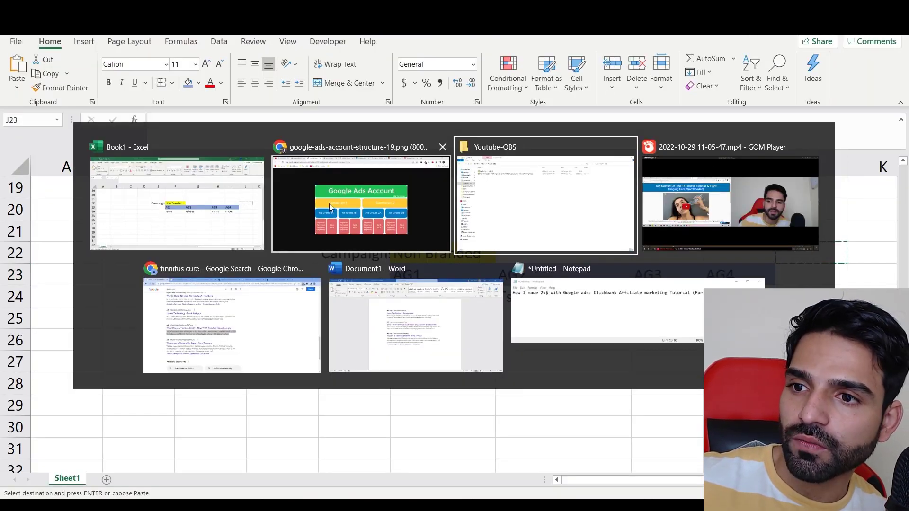
left_click(356, 175)
key("ctrl+shift+Tab")
key("ctrl+shift+Tab")
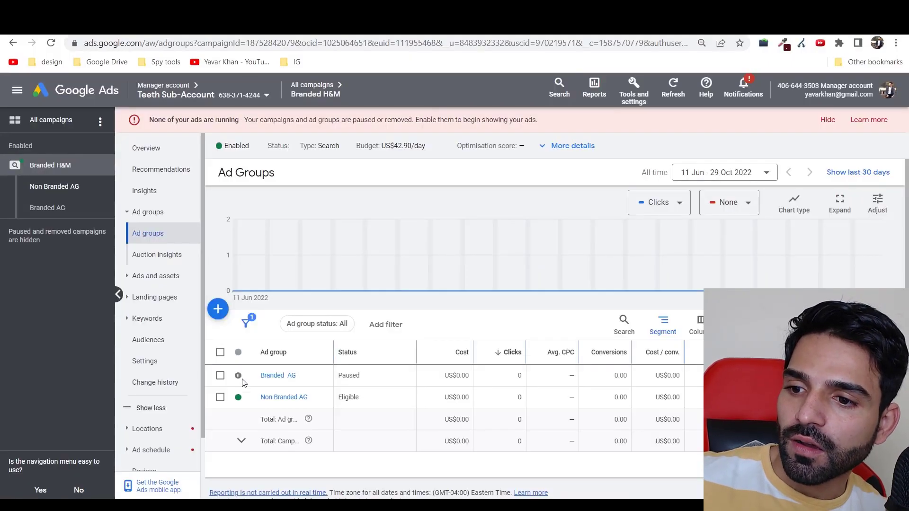
Open the Branded AG ad group, review its search keywords and ads, and bring up the choices for adding another ad
left_click(278, 376)
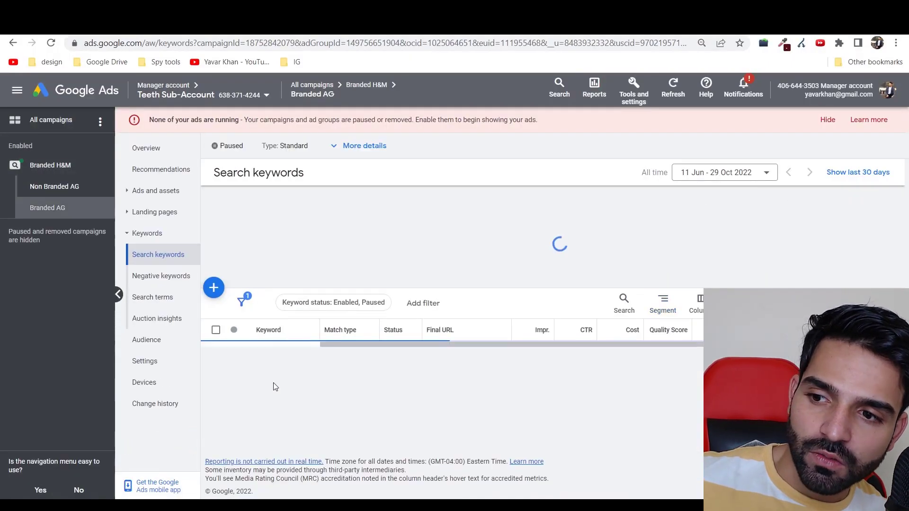
scroll(256, 310, "down", 5)
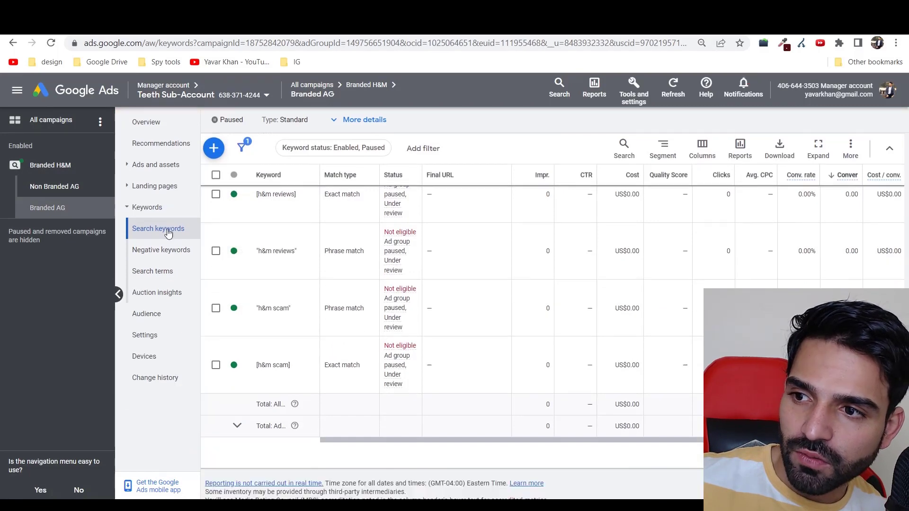
left_click(161, 170)
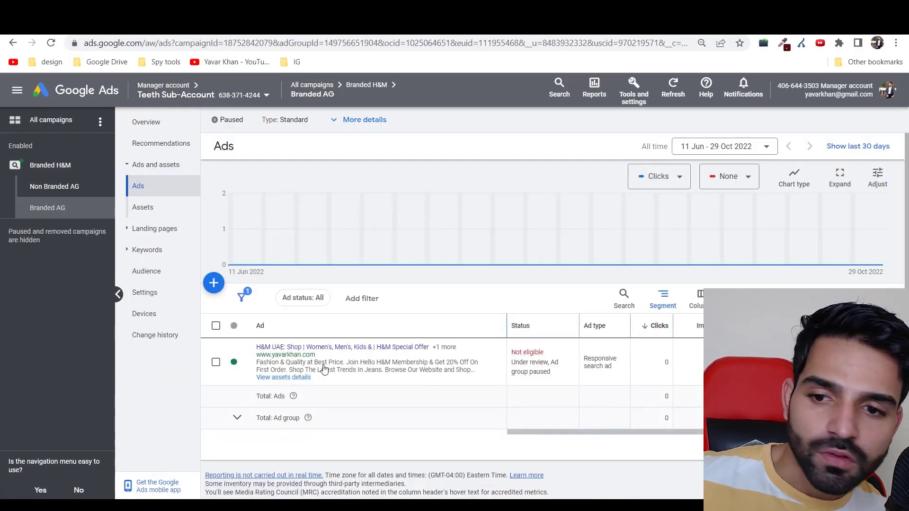
left_click(215, 285)
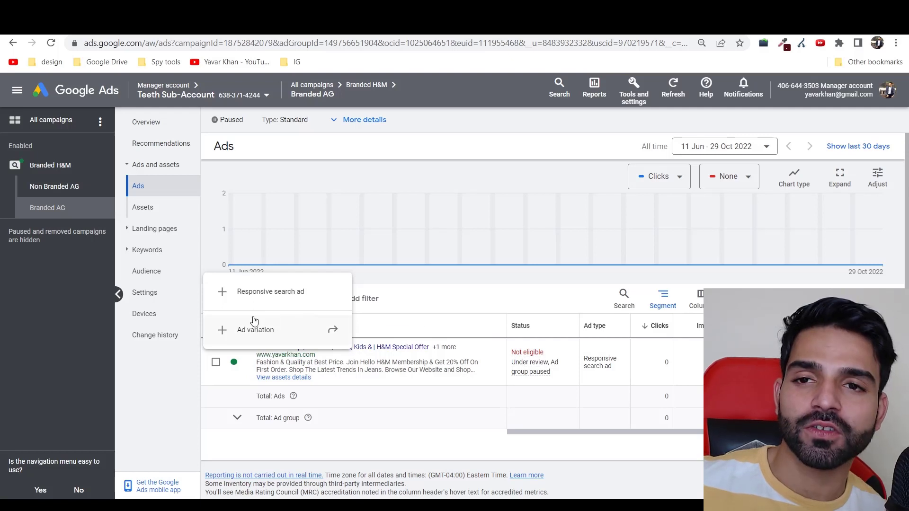